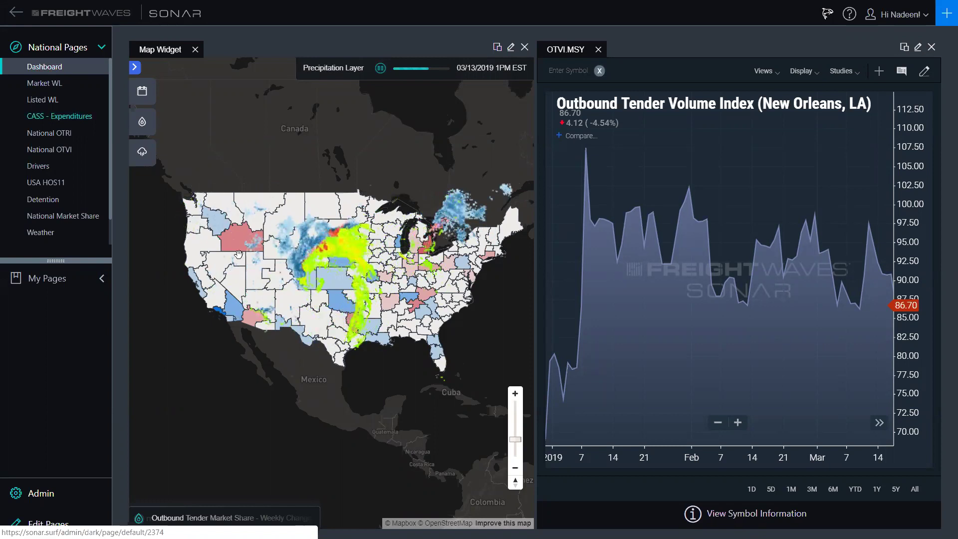
# Check Albuquerque's weekly outbound tender market share on the map, then enter page-editing mode.
pyautogui.click(264, 411)
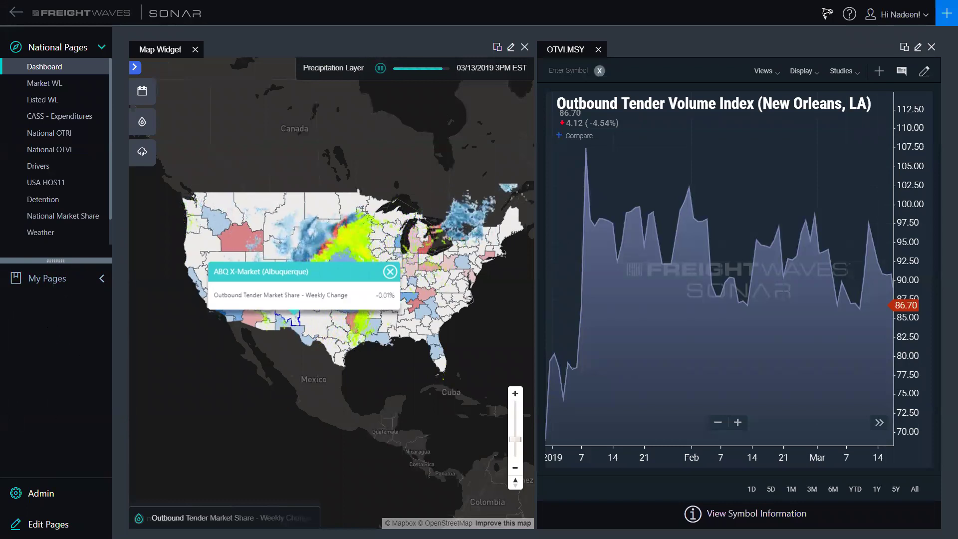
pyautogui.click(40, 524)
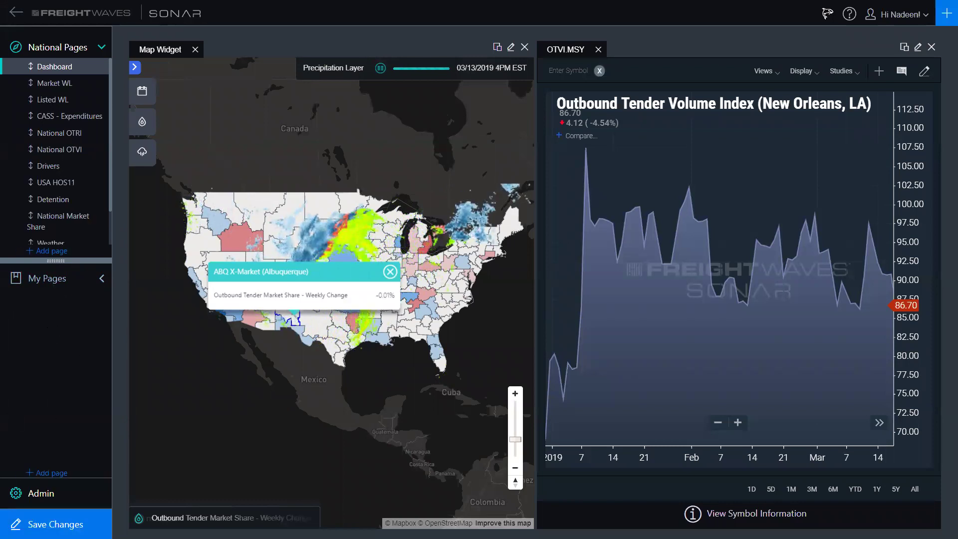
# Add a custom page named 'SONAR 101' under My Pages.
pyautogui.click(49, 472)
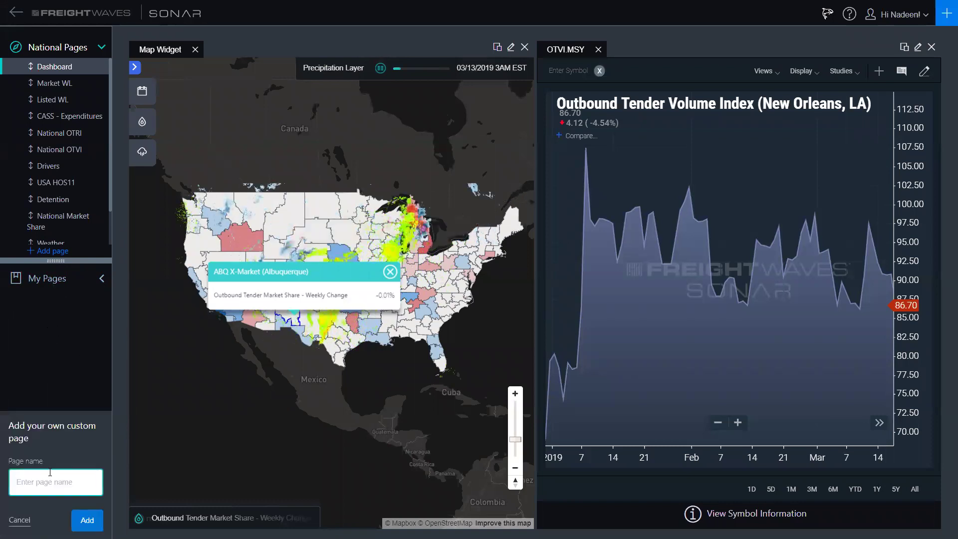
pyautogui.write('SOA')
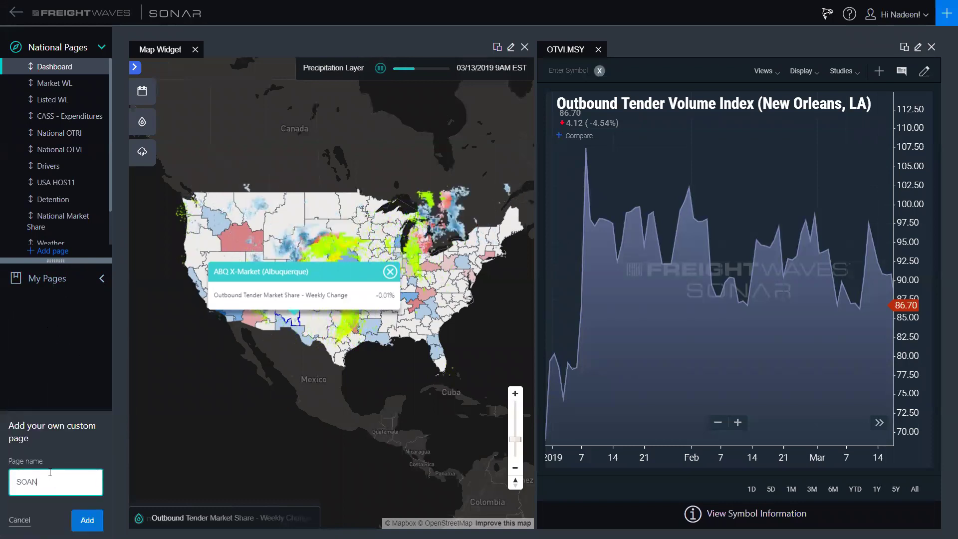
pyautogui.press('BackSpace')
pyautogui.write('NAR 101')
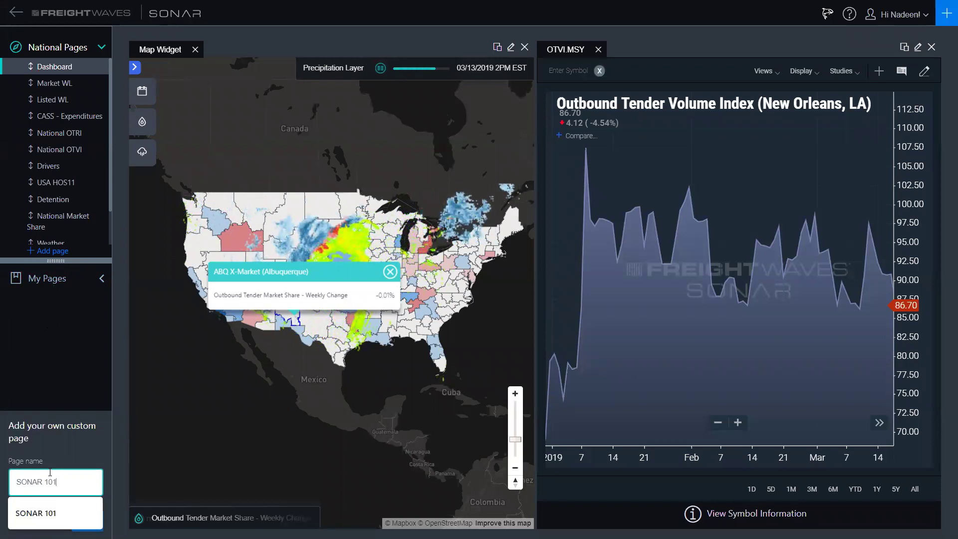
pyautogui.press('Return')
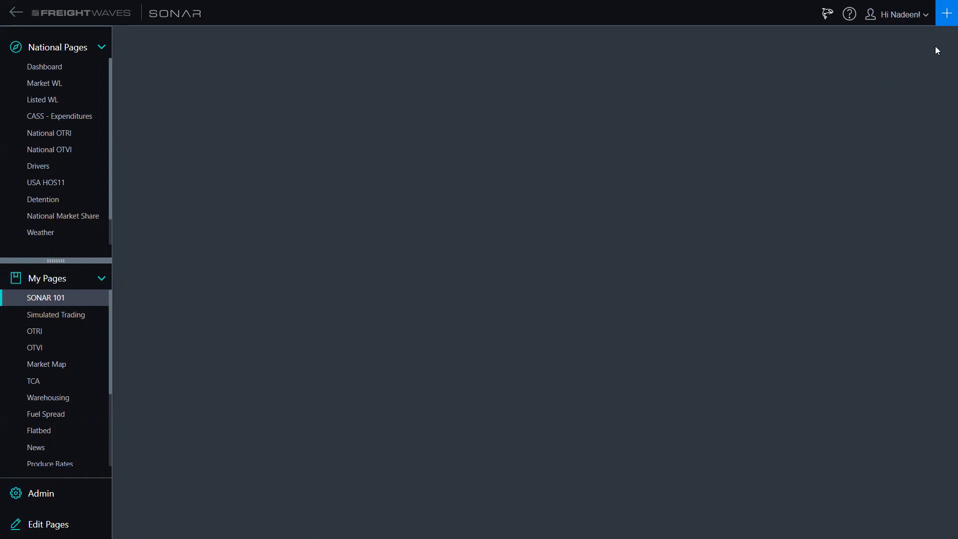
# Add a Chart widget to the SONAR 101 page from the Add a Widget panel.
pyautogui.click(946, 14)
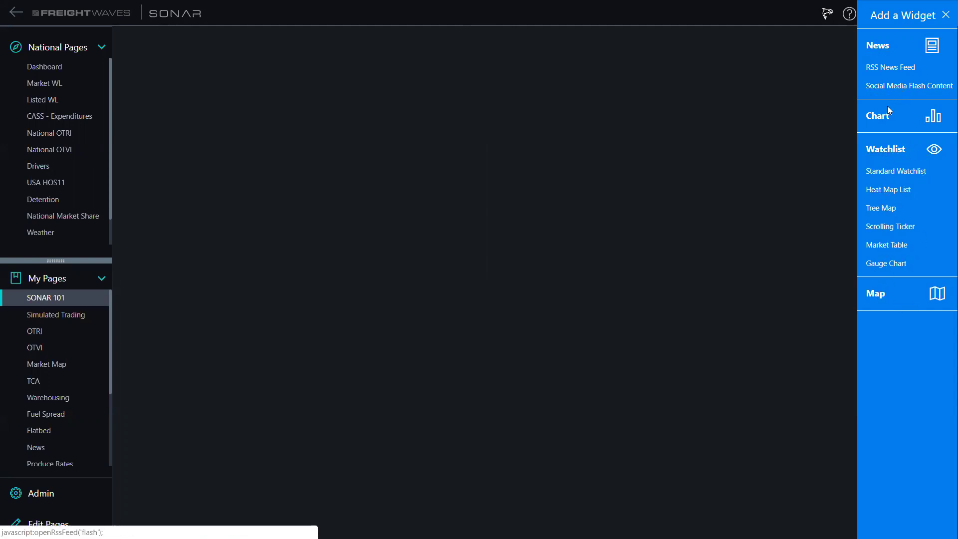
pyautogui.click(869, 117)
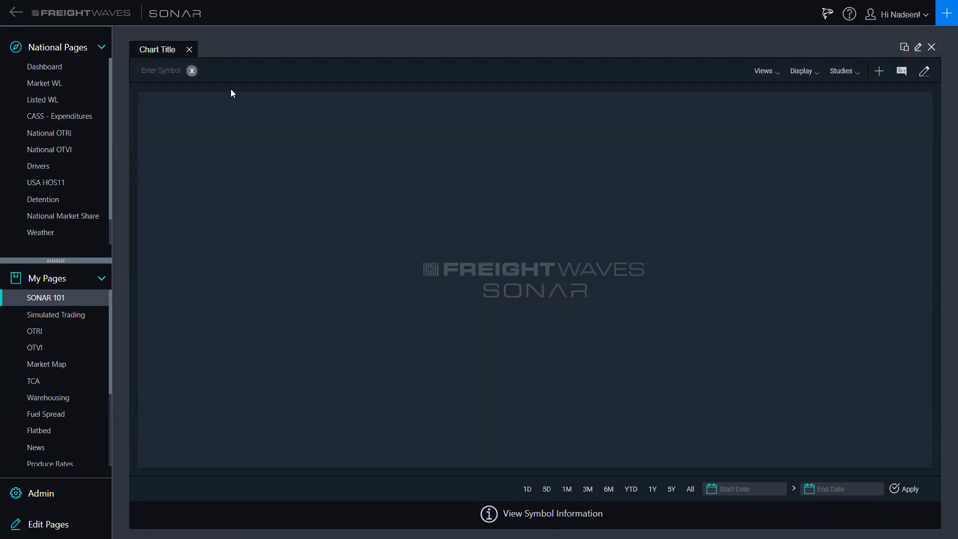
# Browse Trucking Supply/Demand > Outbound Tender Reject Index to view its X-Market symbols.
pyautogui.click(155, 71)
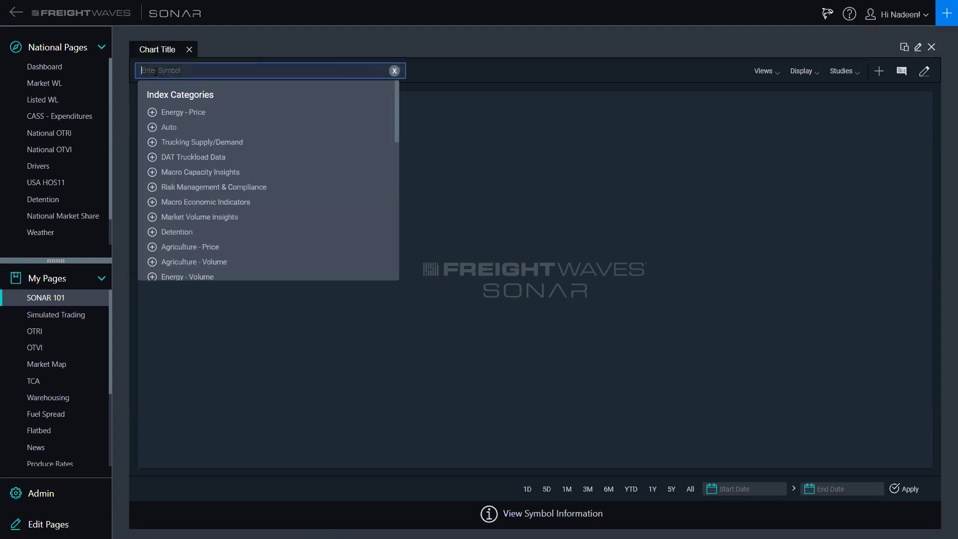
pyautogui.write('otri')
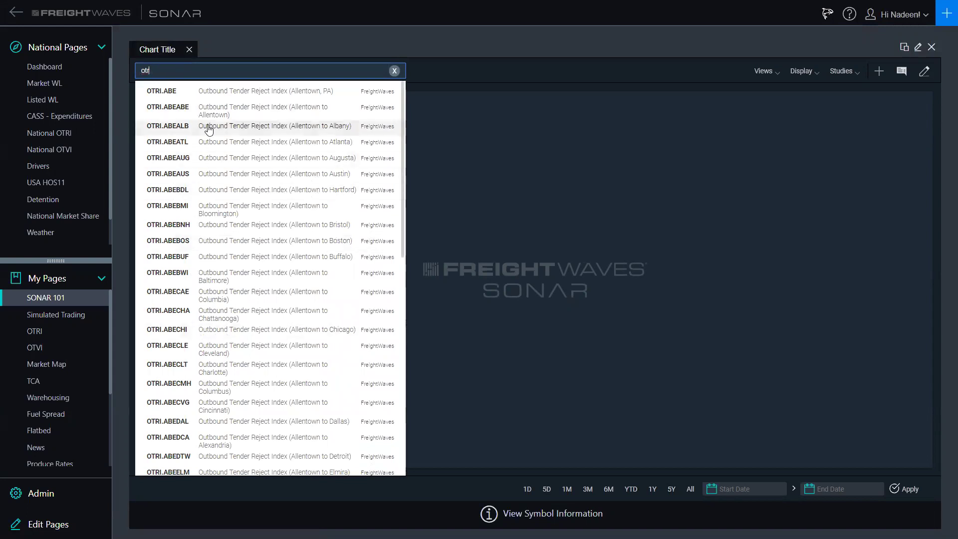
pyautogui.press('BackSpace')
pyautogui.press('BackSpace')
pyautogui.press('BackSpace')
pyautogui.press('BackSpace')
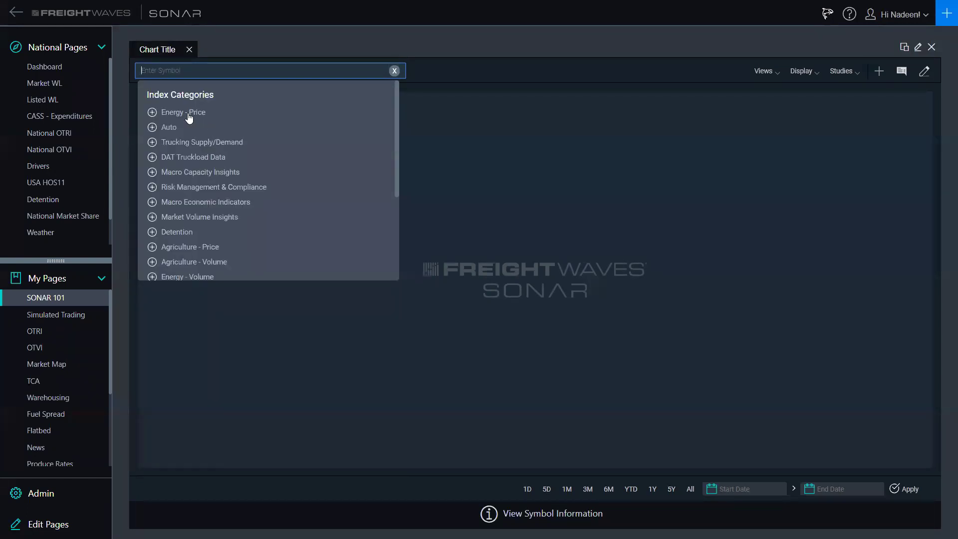
pyautogui.click(152, 143)
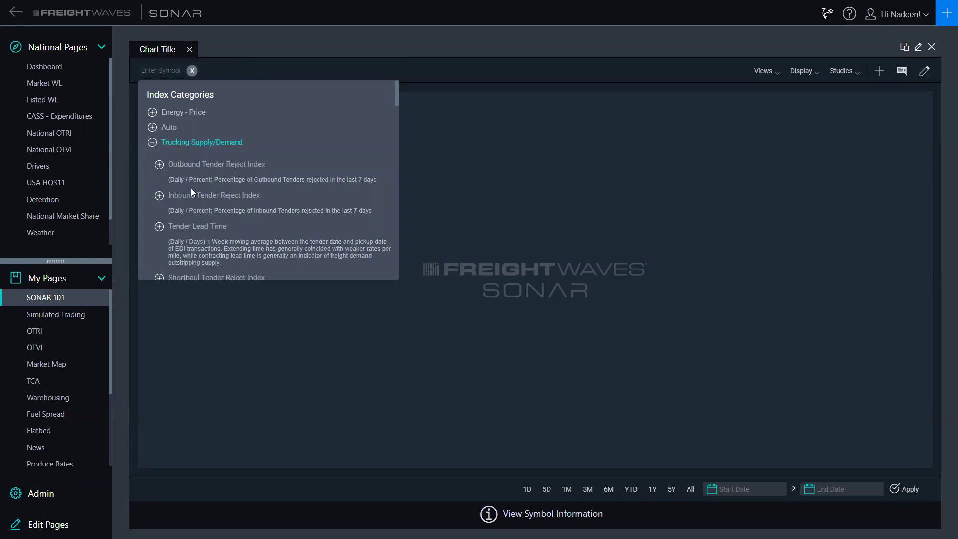
pyautogui.click(160, 166)
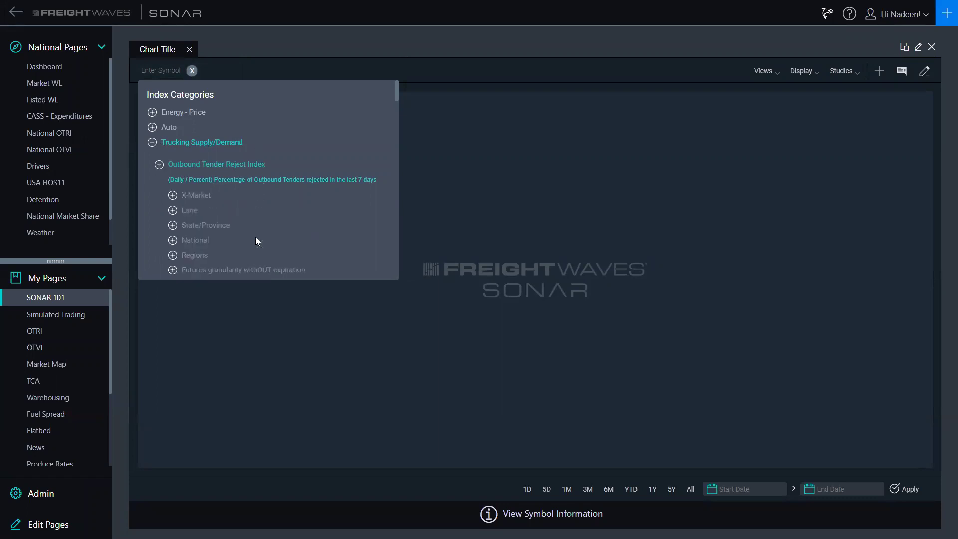
pyautogui.scroll(-1, 256, 240)
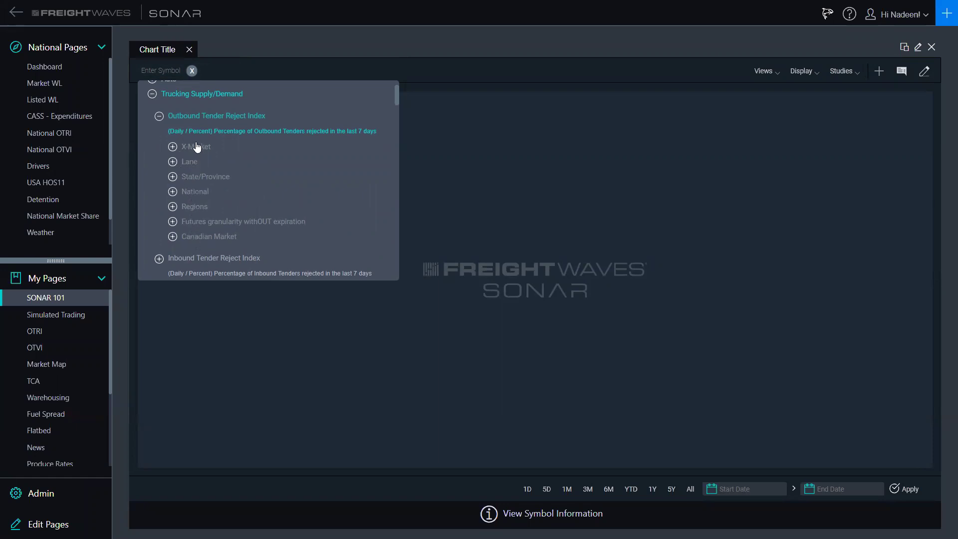
pyautogui.click(173, 146)
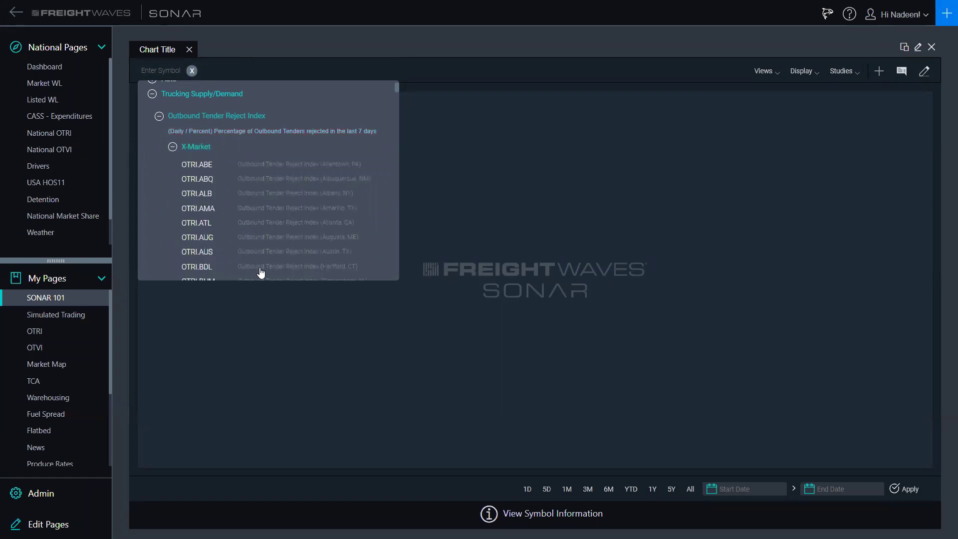
pyautogui.scroll(-5, 261, 272)
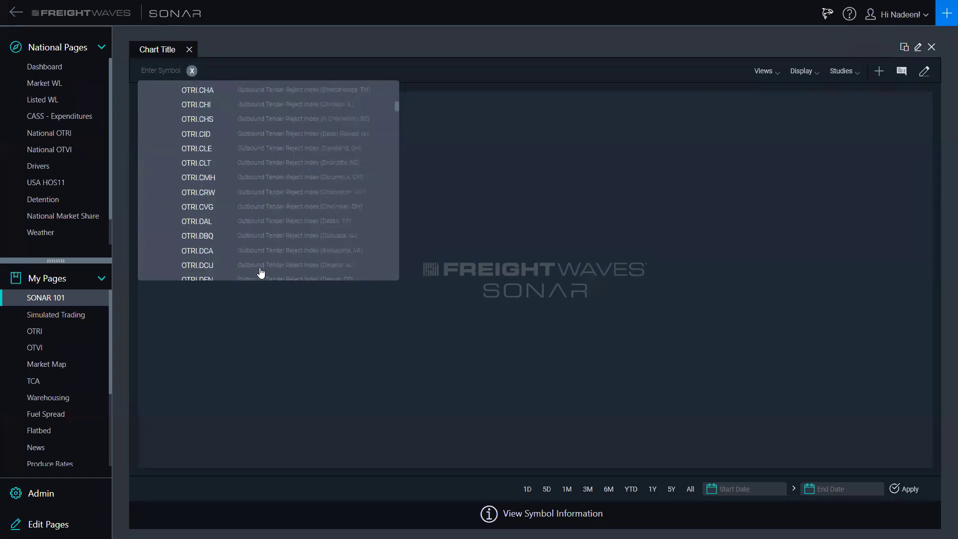
pyautogui.scroll(6, 261, 272)
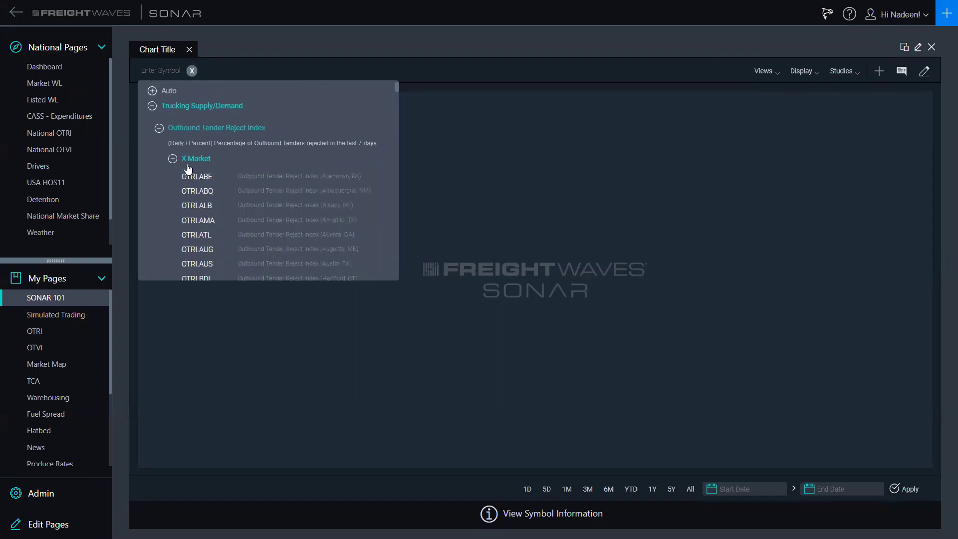
pyautogui.click(159, 128)
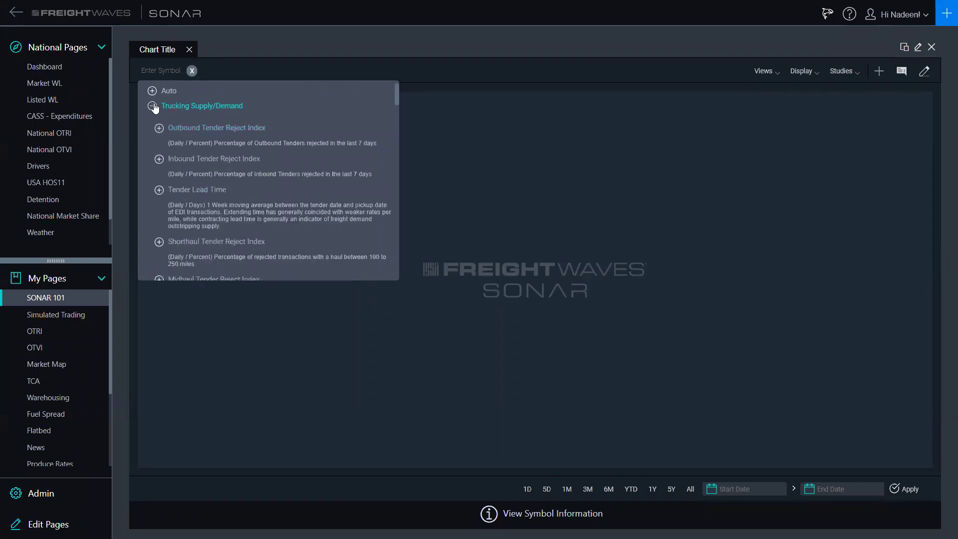
pyautogui.click(153, 106)
# Load the OTRI.USA symbol into the chart.
pyautogui.click(157, 72)
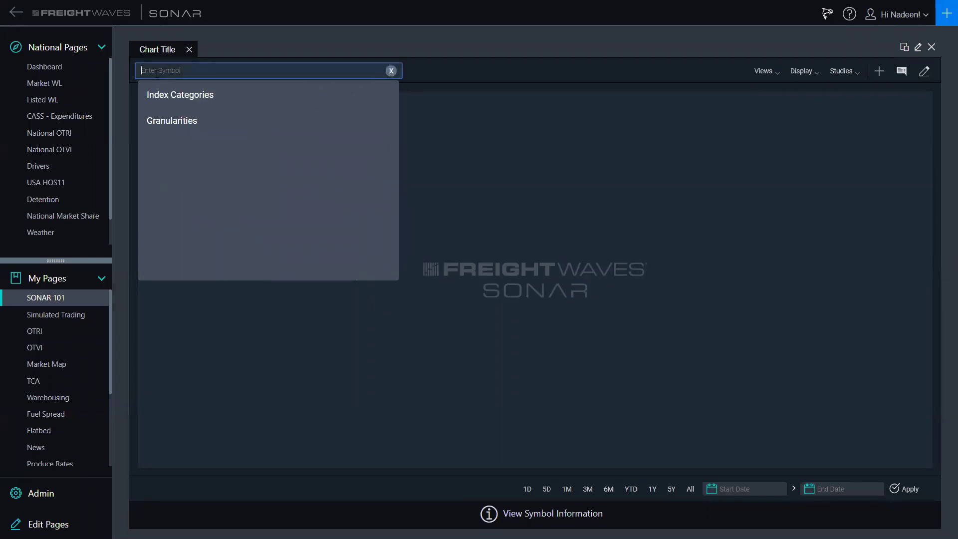
pyautogui.write('otri.usa')
pyautogui.press('Return')
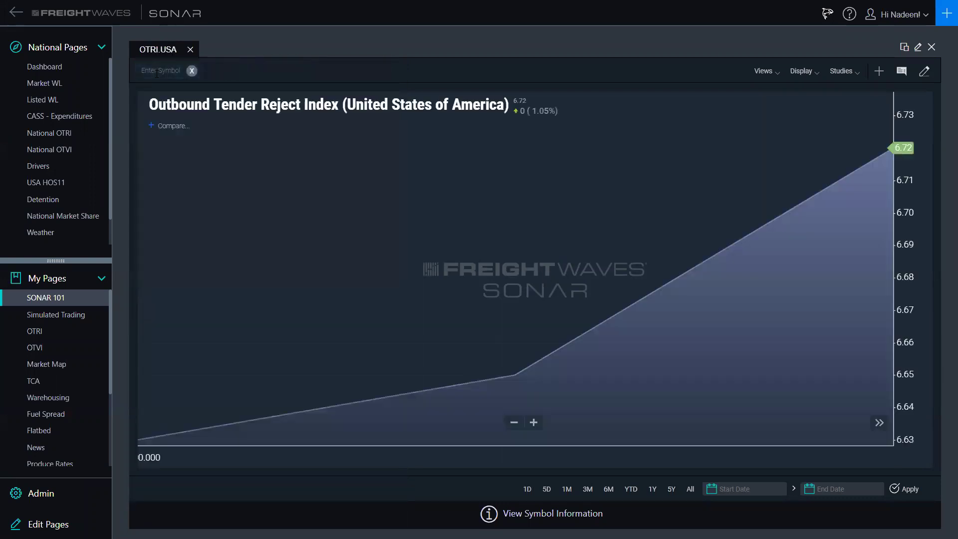
# Try the 1Y, YTD and 6M ranges, settling on 1Y (October 2018 to mid-March 2019).
pyautogui.click(655, 498)
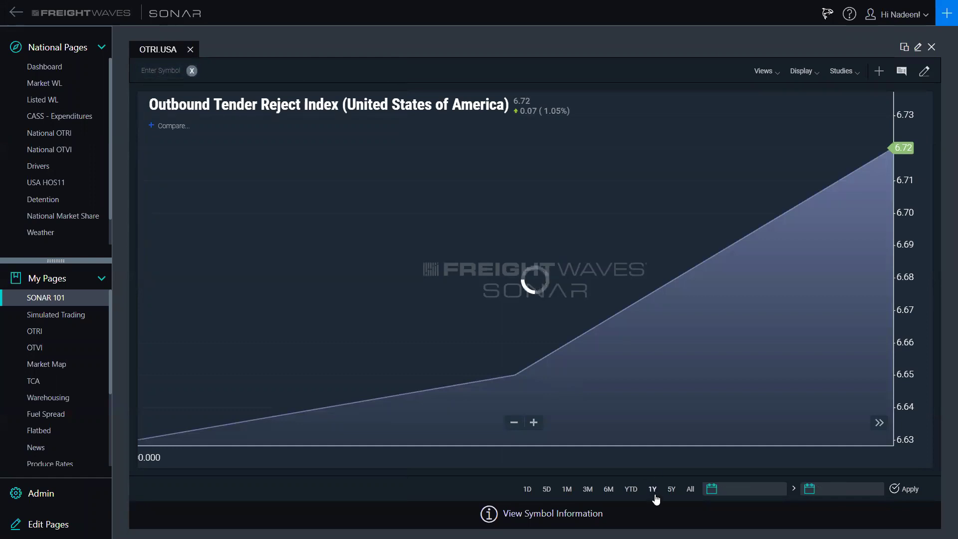
pyautogui.click(626, 493)
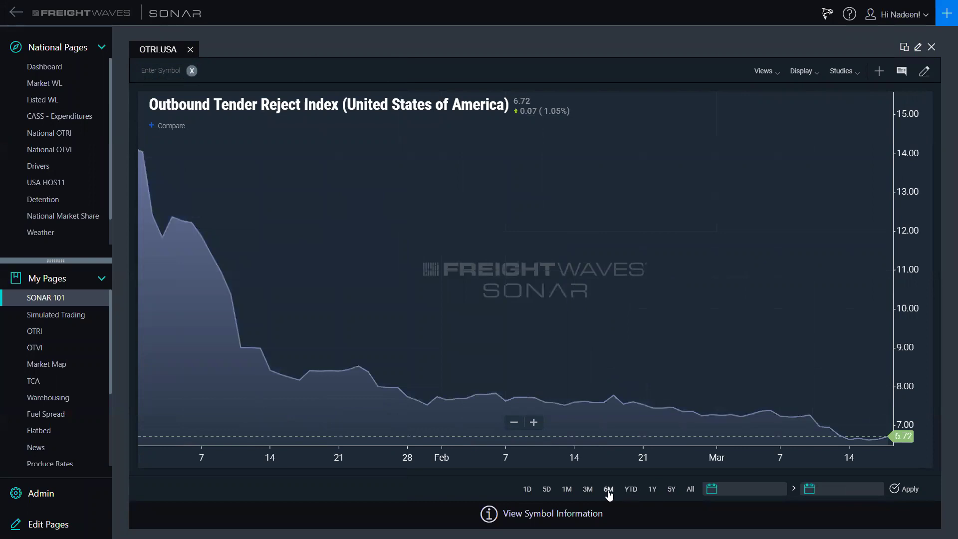
pyautogui.click(606, 493)
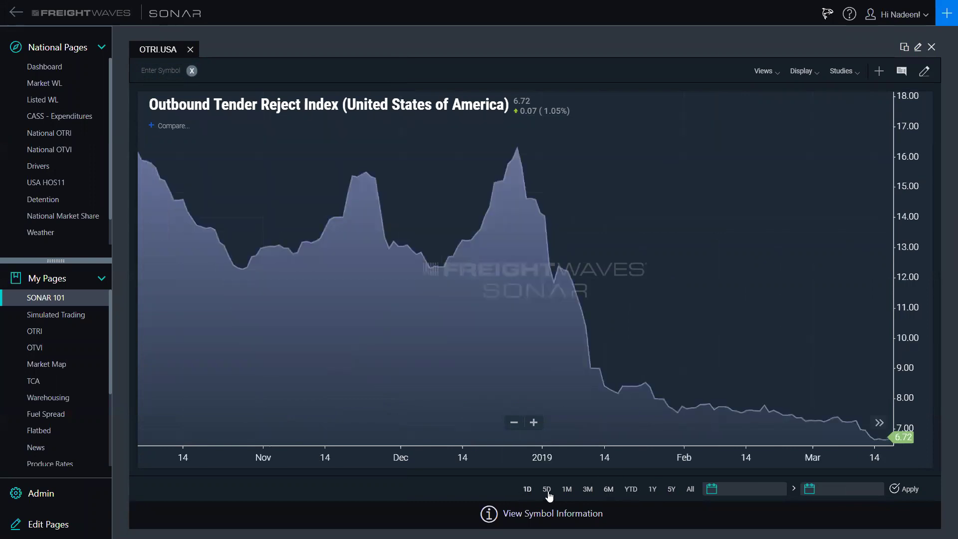
pyautogui.click(654, 492)
# Try the line and baseline chart styles, lowering the baseline level to 10.00.
pyautogui.click(804, 71)
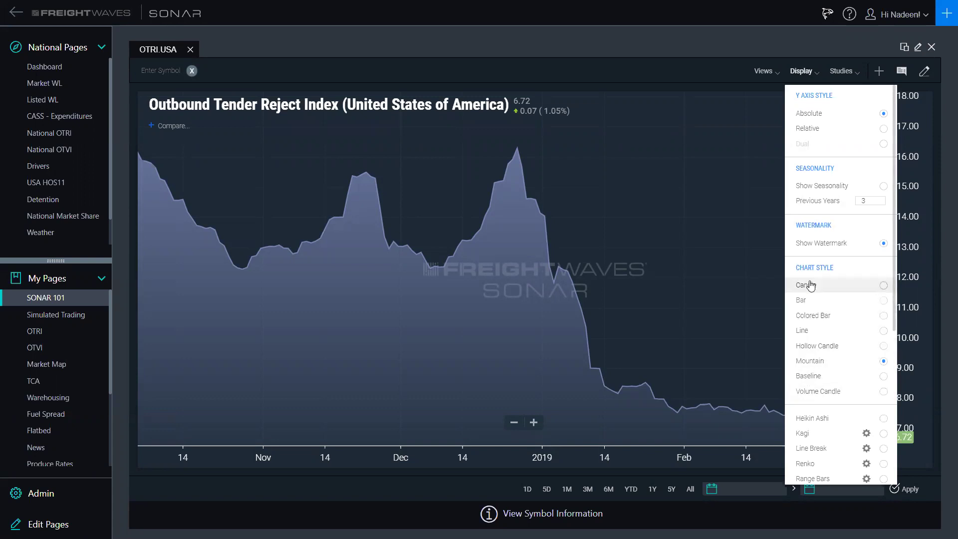
pyautogui.click(813, 331)
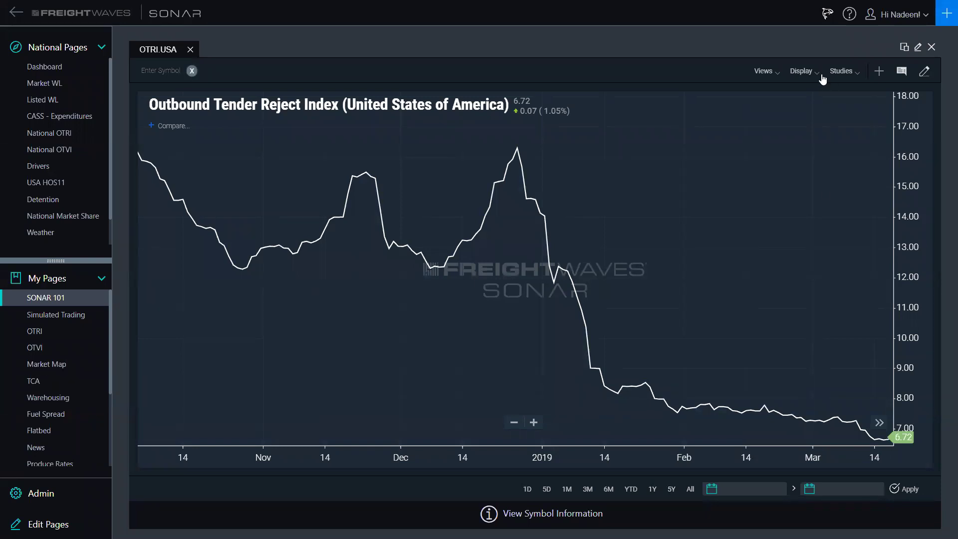
pyautogui.click(801, 71)
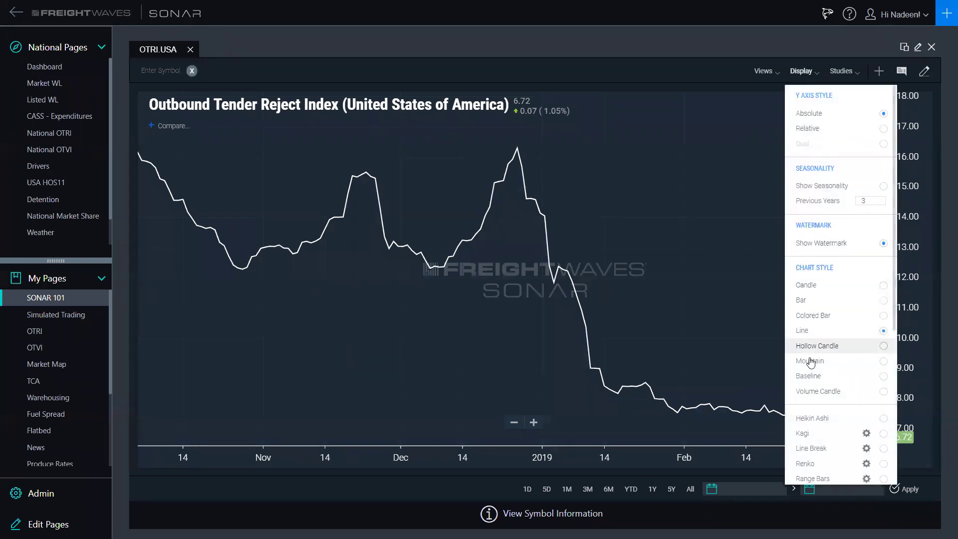
pyautogui.click(809, 376)
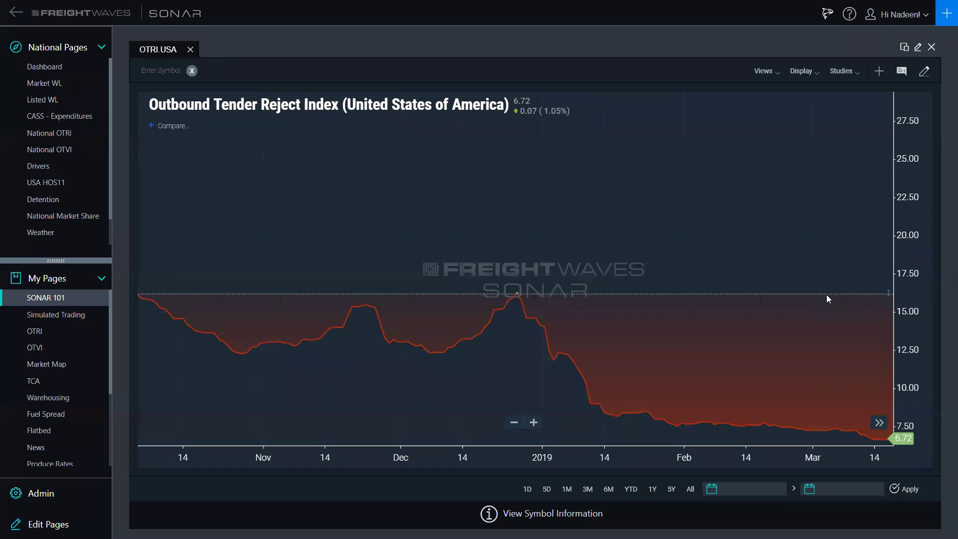
pyautogui.moveTo(891, 294); pyautogui.dragTo(888, 388)
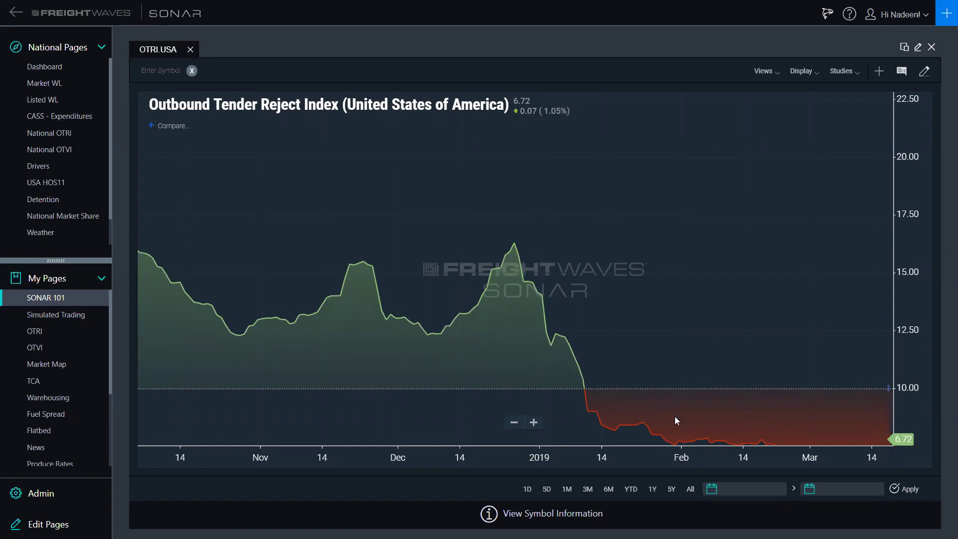
pyautogui.click(652, 490)
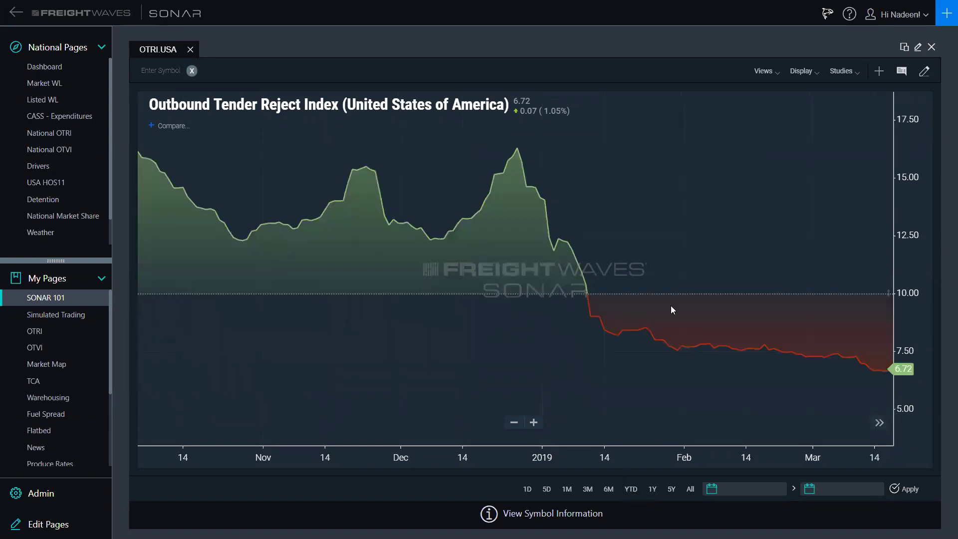
# Switch the chart to mountain style and start a new custom theme.
pyautogui.click(801, 71)
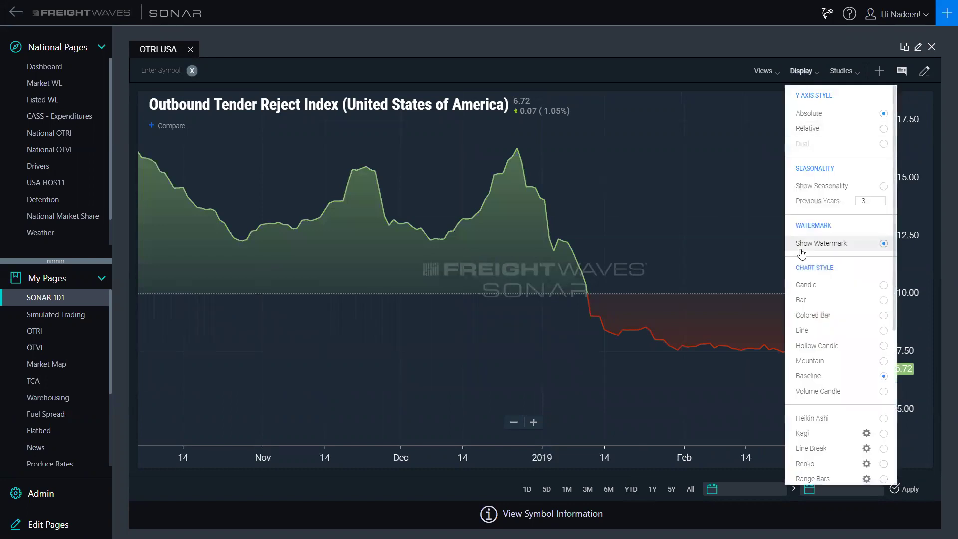
pyautogui.click(814, 360)
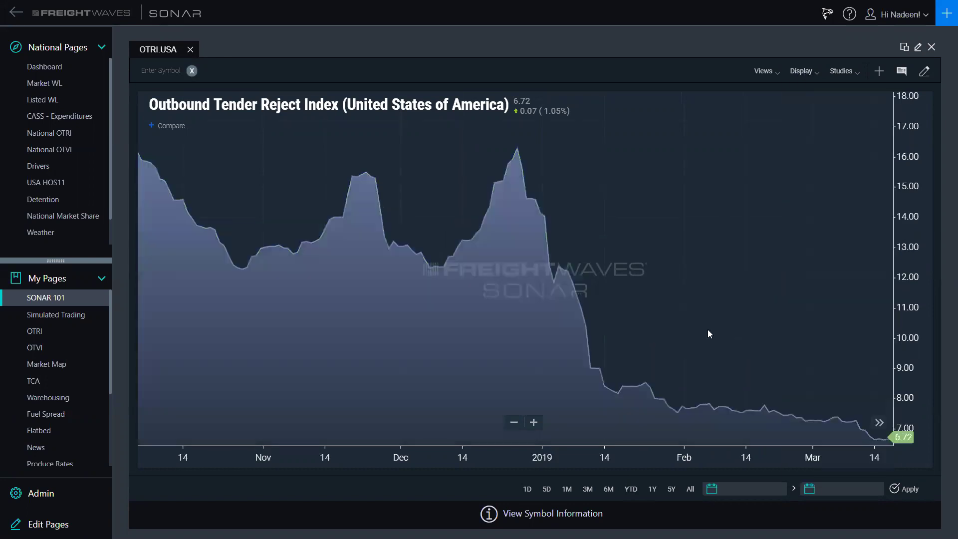
pyautogui.click(805, 70)
pyautogui.scroll(-5, 826, 315)
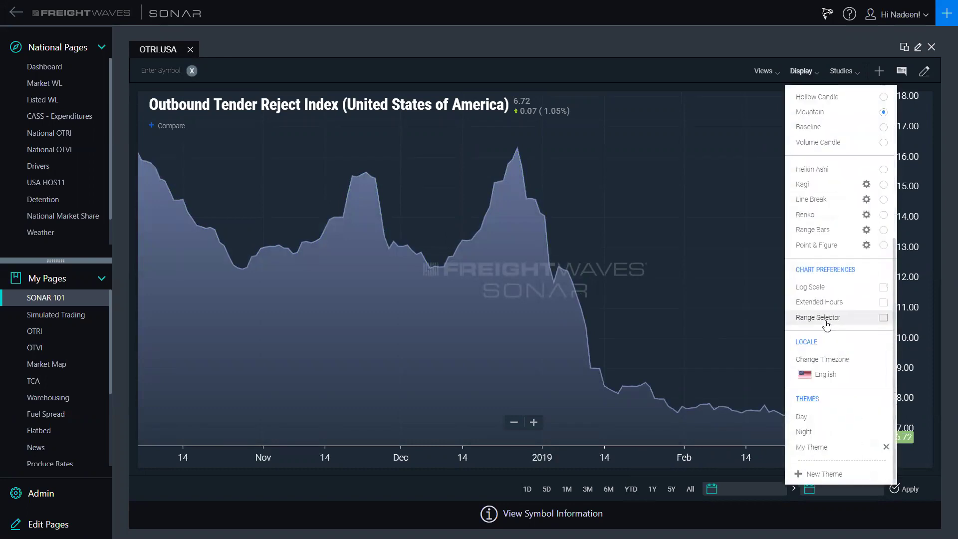
pyautogui.click(823, 473)
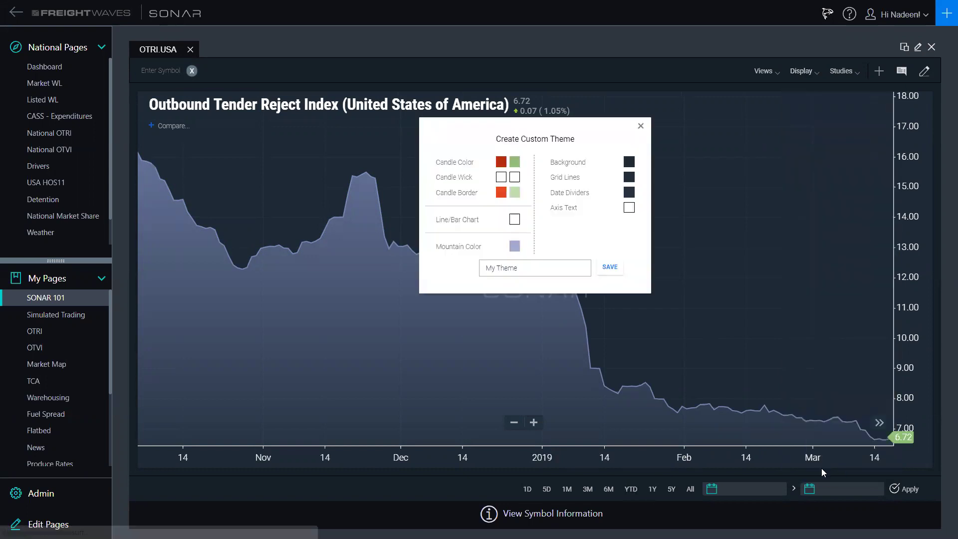
# Try teal, yellow, pink and indigo mountain fills, then save My Theme with lavender.
pyautogui.click(514, 253)
pyautogui.click(574, 276)
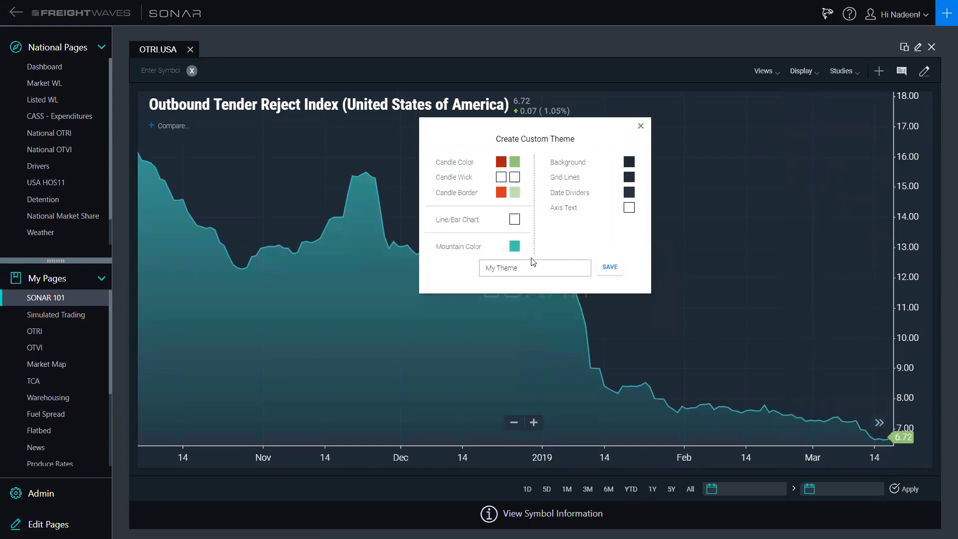
pyautogui.click(514, 250)
pyautogui.click(564, 269)
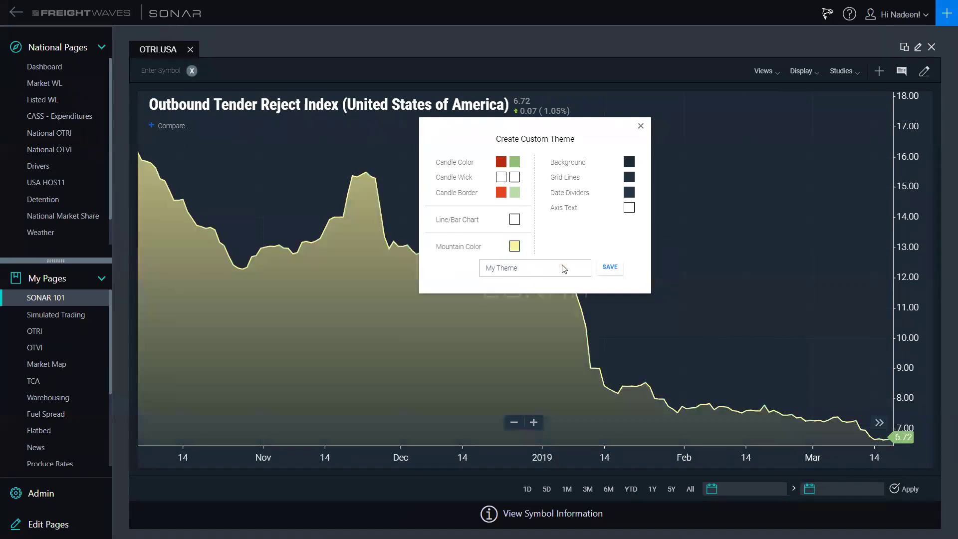
pyautogui.click(515, 246)
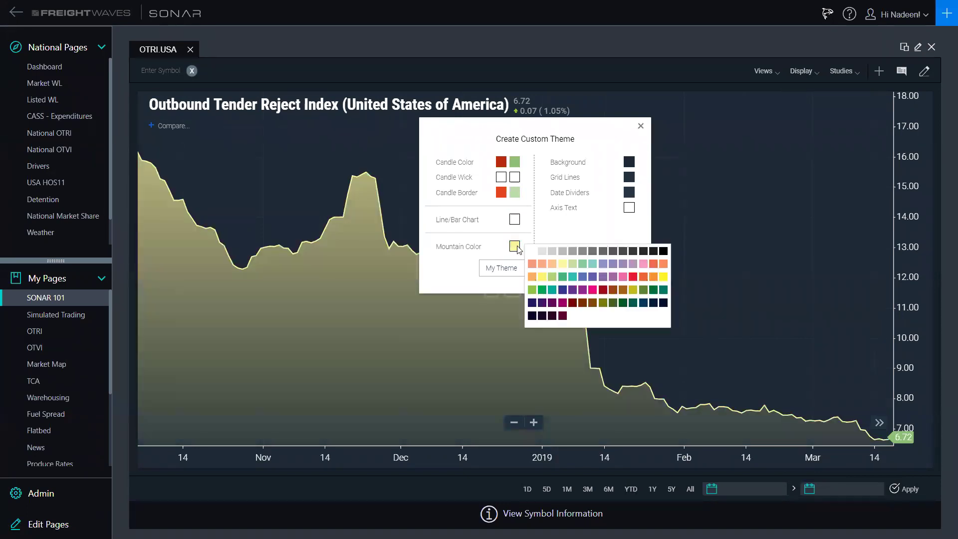
pyautogui.click(622, 278)
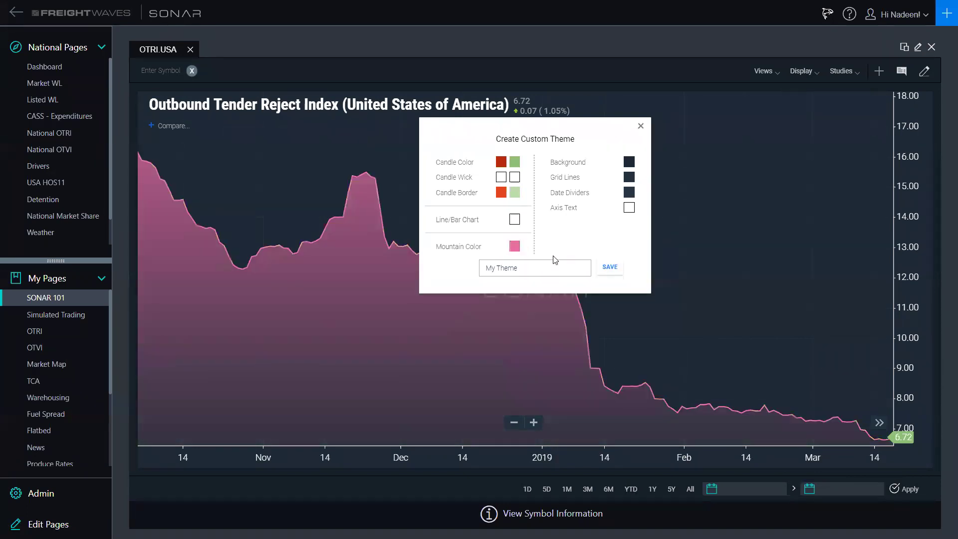
pyautogui.click(514, 250)
pyautogui.click(561, 294)
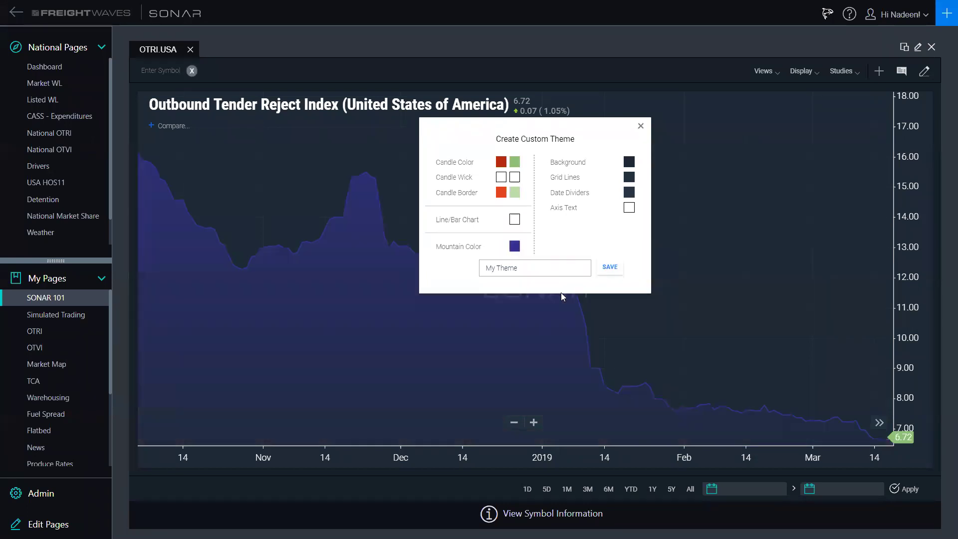
pyautogui.click(513, 248)
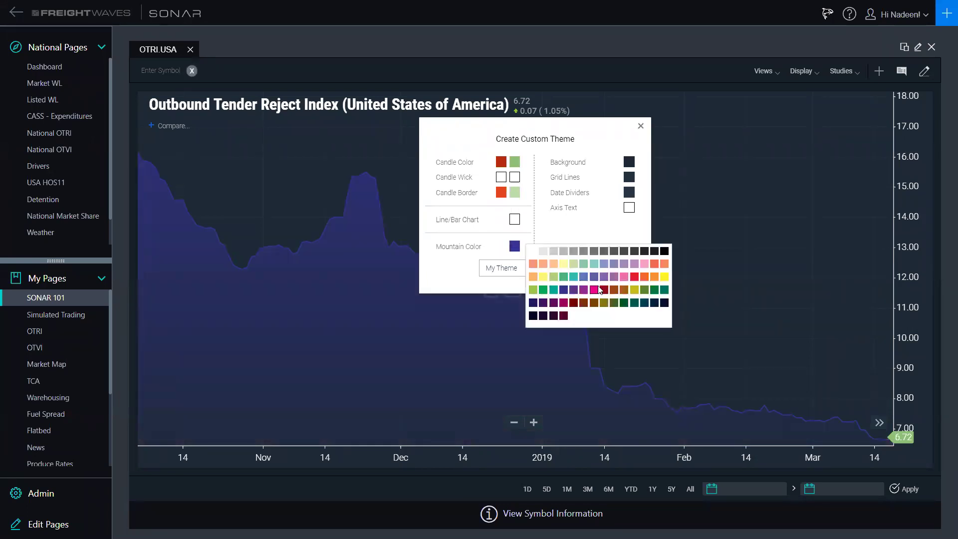
pyautogui.click(614, 268)
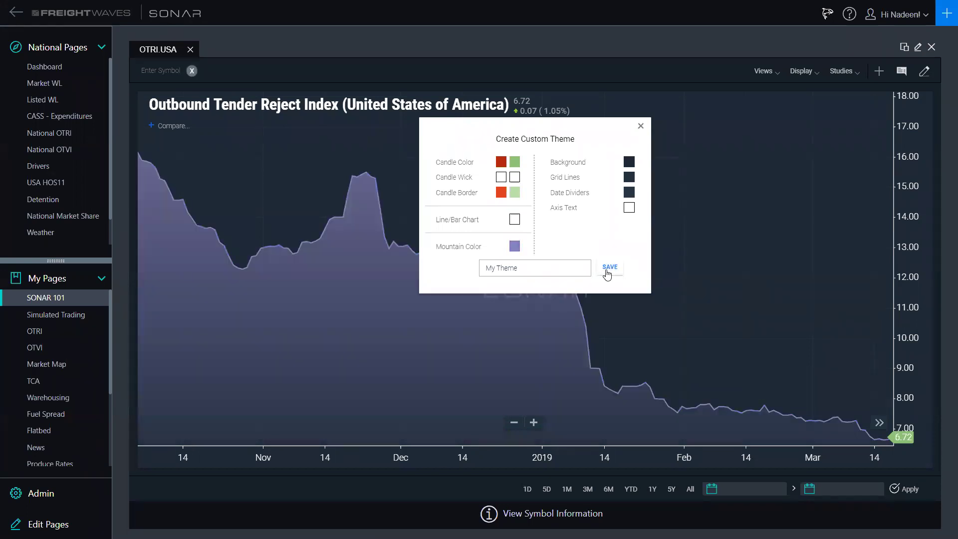
pyautogui.click(606, 269)
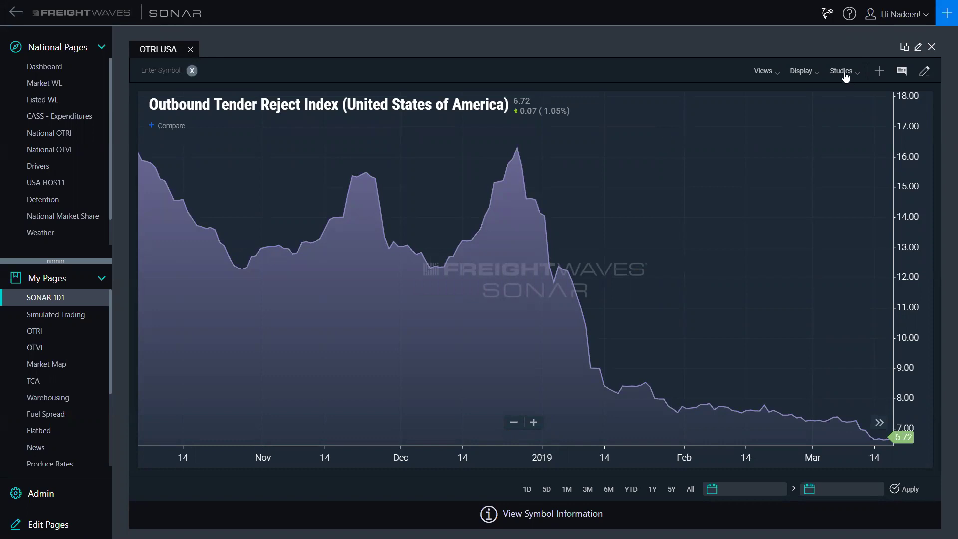
# Turn on chart drawing and select the Callout tool.
pyautogui.click(924, 72)
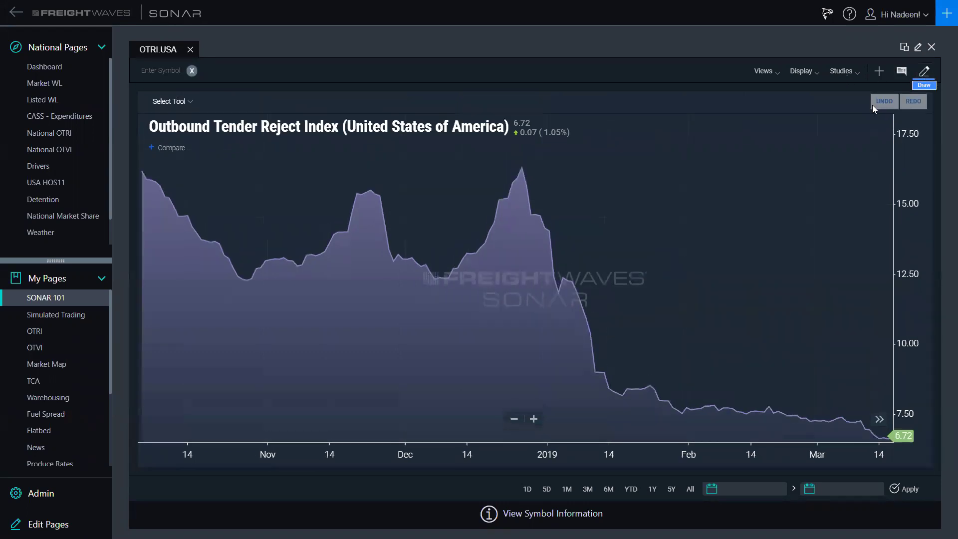
pyautogui.click(185, 104)
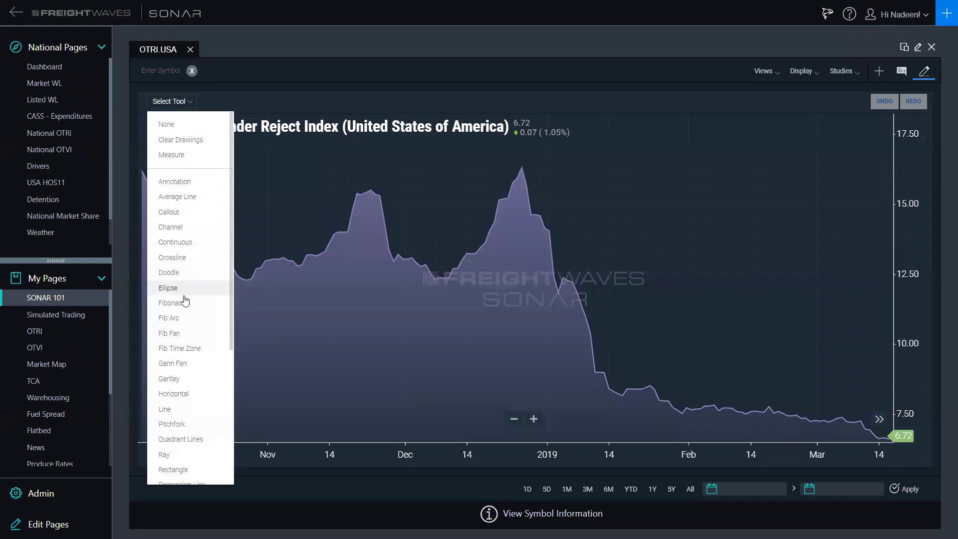
pyautogui.scroll(-2, 185, 299)
pyautogui.scroll(2, 185, 299)
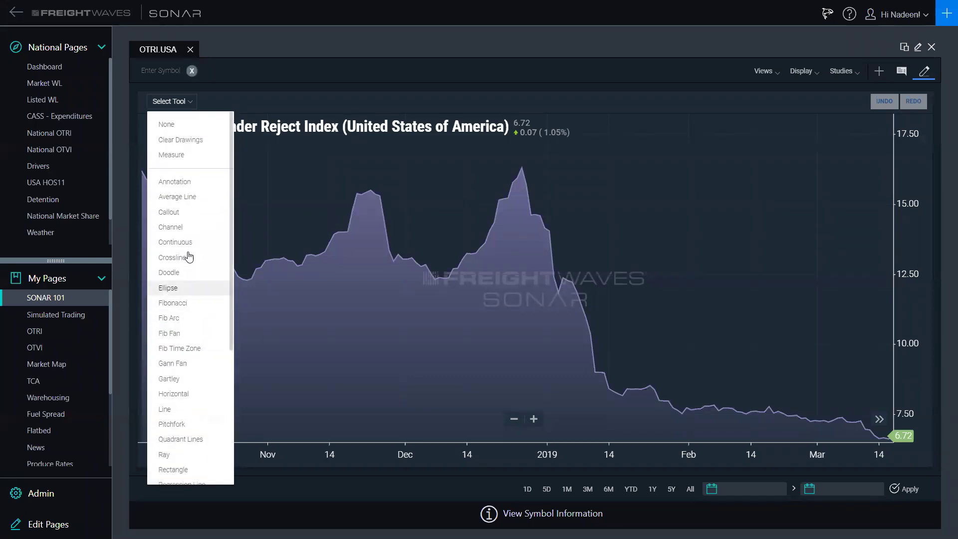
pyautogui.click(179, 212)
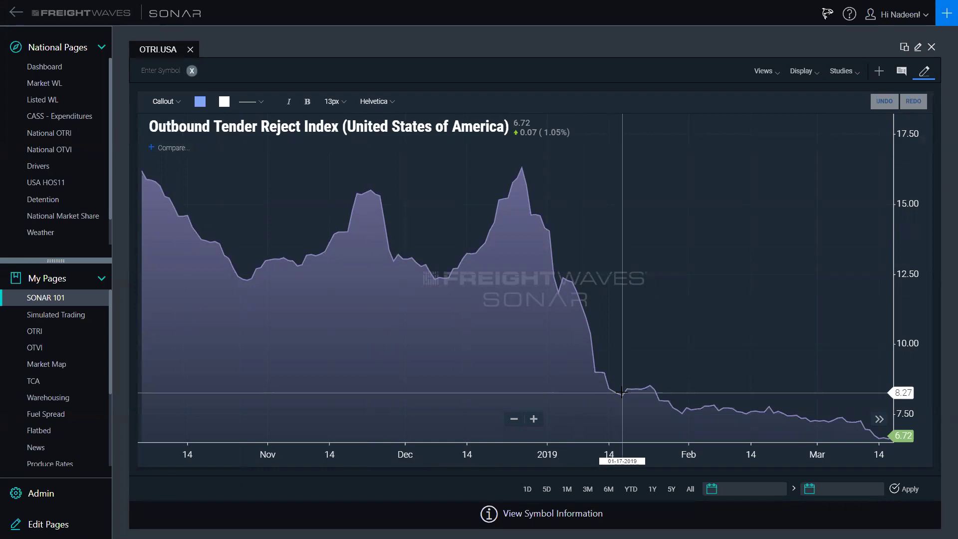
# Add callouts 'RFP' at the mid-January dip and 'hey' in mid-February.
pyautogui.moveTo(622, 393)
pyautogui.mouseDown()
pyautogui.moveTo(654, 318)
pyautogui.moveTo(670, 241)
pyautogui.mouseUp()
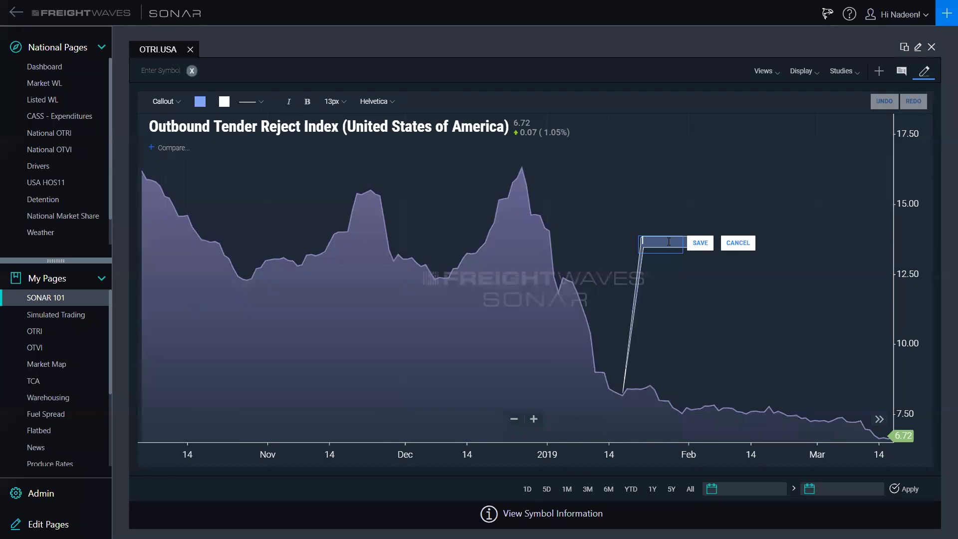
pyautogui.write('RFP ')
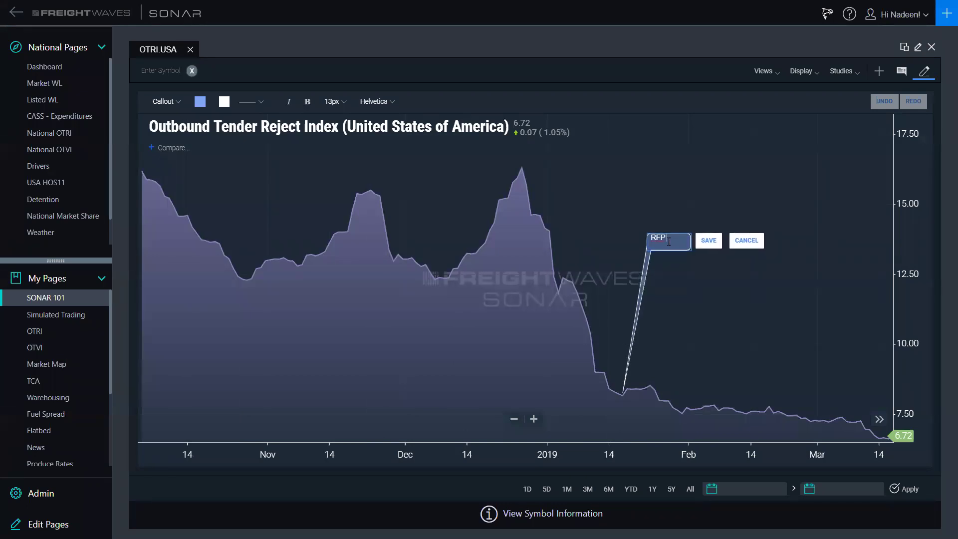
pyautogui.write('In')
pyautogui.press('BackSpace')
pyautogui.press('BackSpace')
pyautogui.click(711, 244)
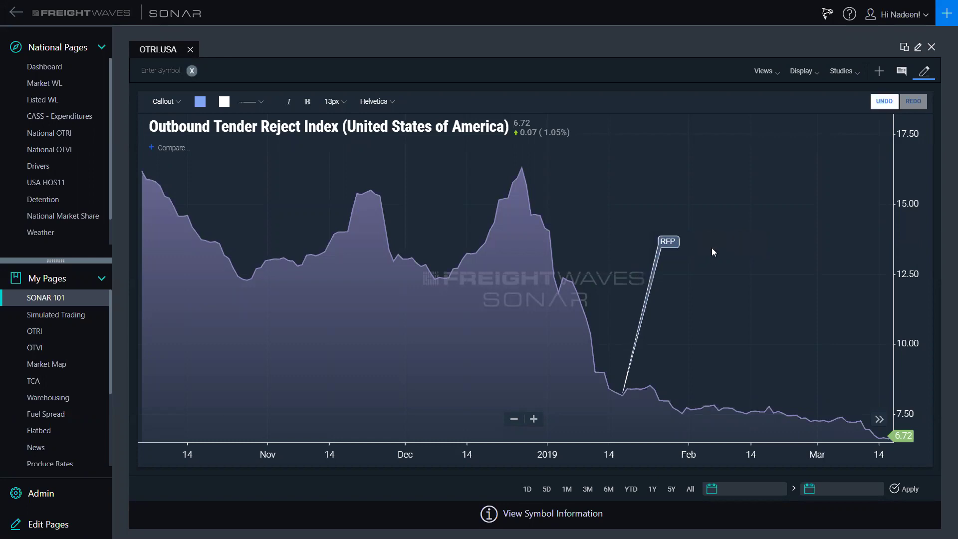
pyautogui.moveTo(761, 410); pyautogui.dragTo(763, 248)
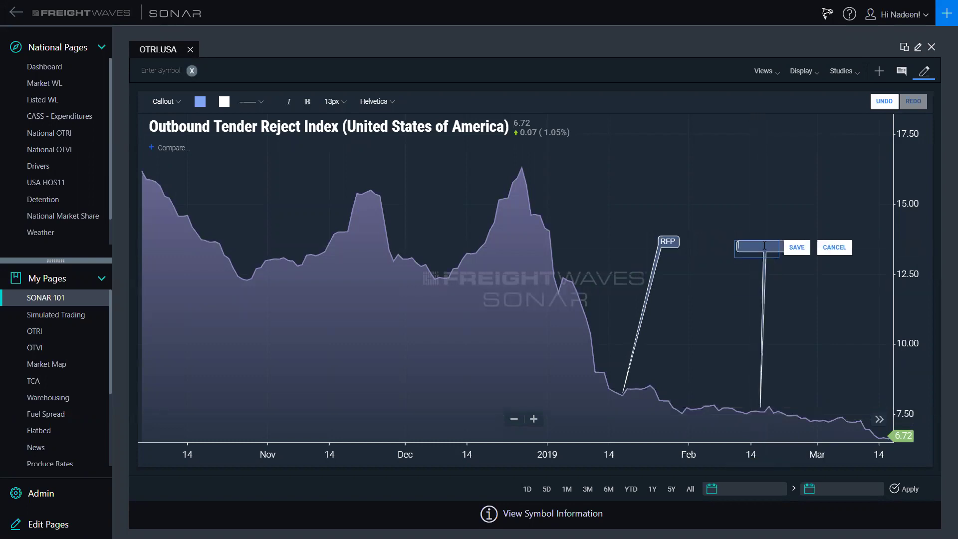
pyautogui.write('hey')
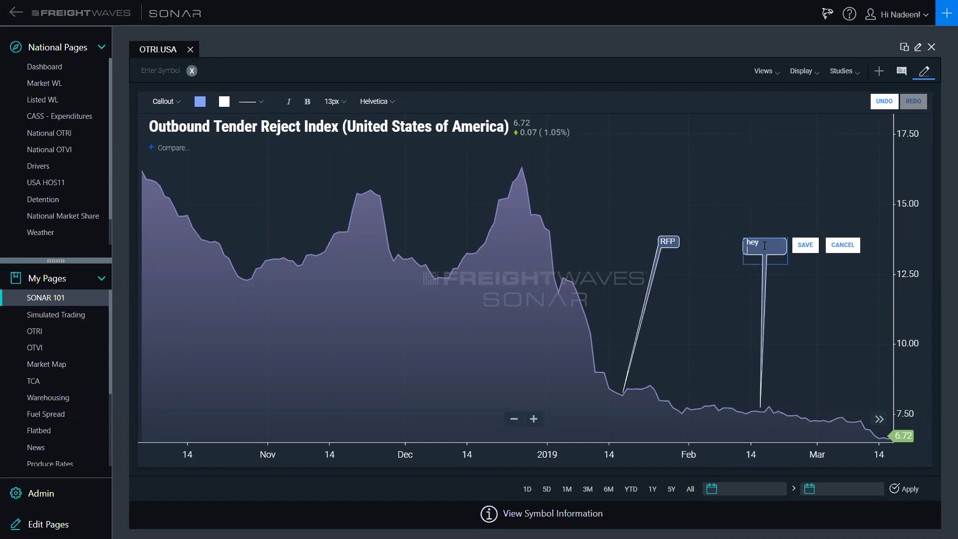
pyautogui.click(798, 248)
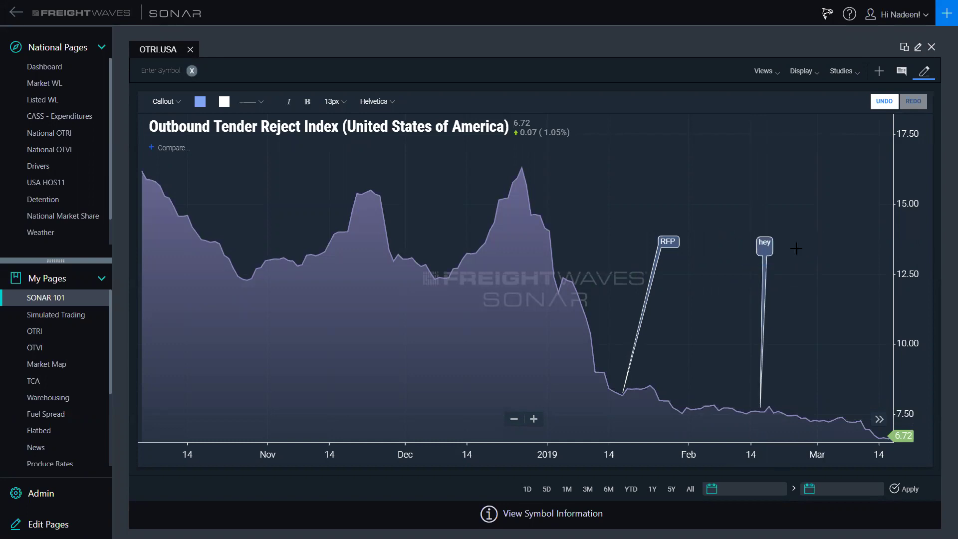
# Delete the RFP and hey callouts and select the Trend Line drawing tool.
pyautogui.rightClick(668, 243)
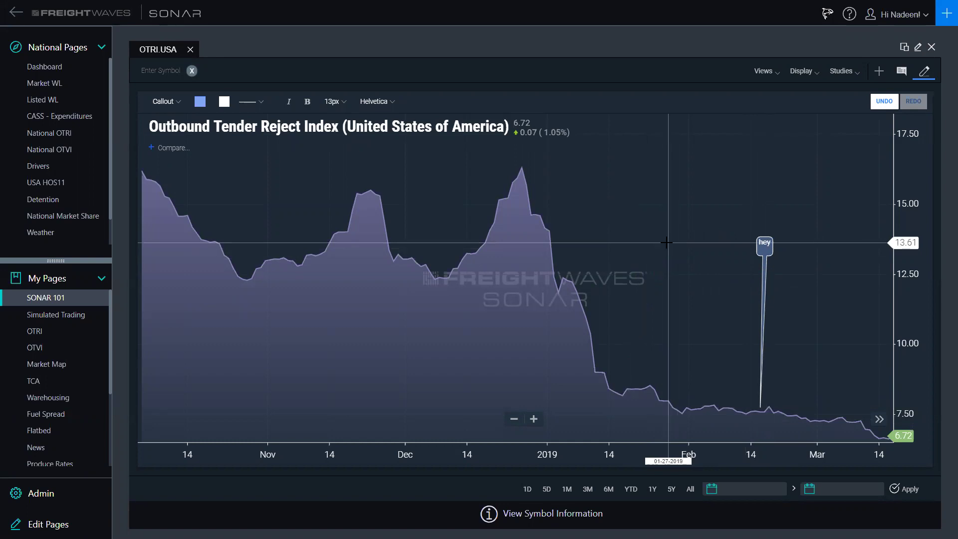
pyautogui.rightClick(766, 247)
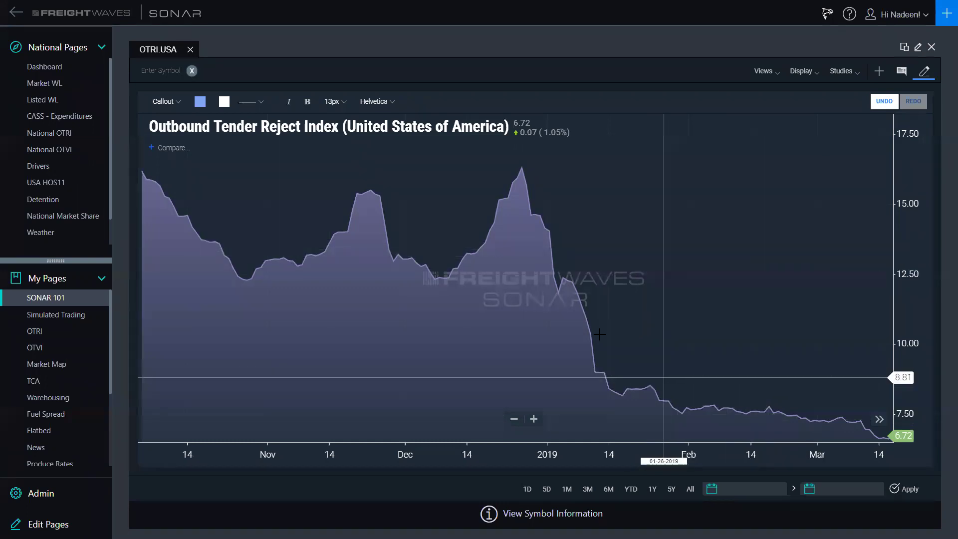
pyautogui.click(162, 104)
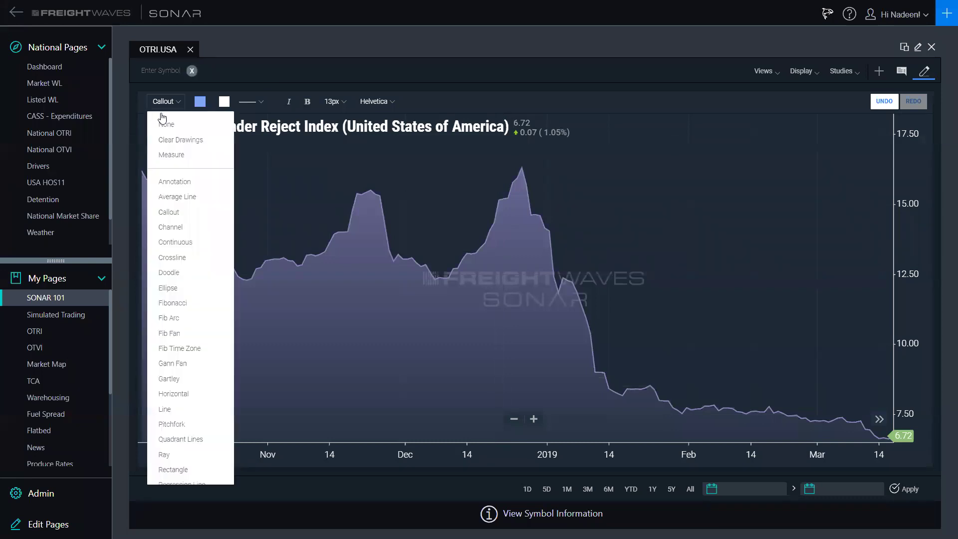
pyautogui.scroll(-4, 180, 309)
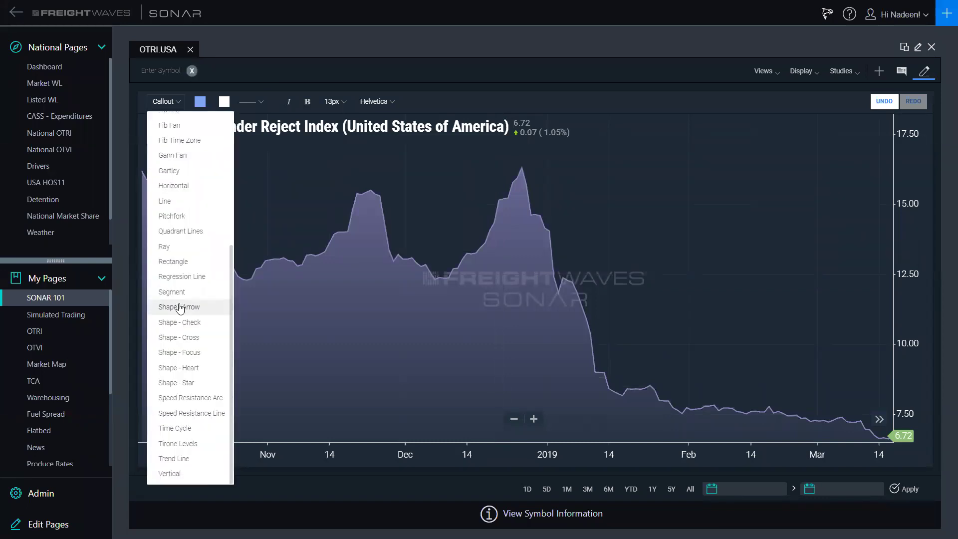
pyautogui.click(177, 458)
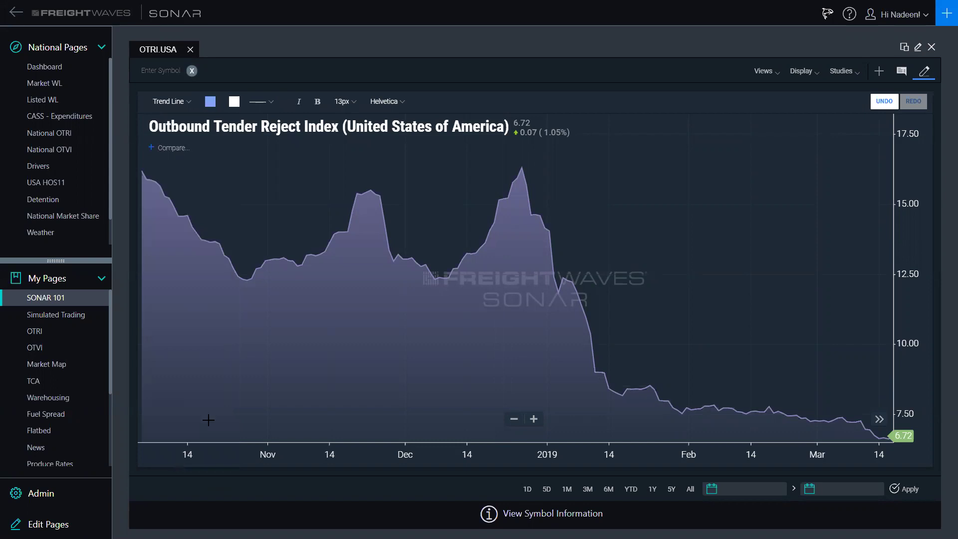
# Draw a late-December-to-mid-January trend line on the OTRI chart, delete the trend lines, and exit drawing mode.
pyautogui.click(522, 167)
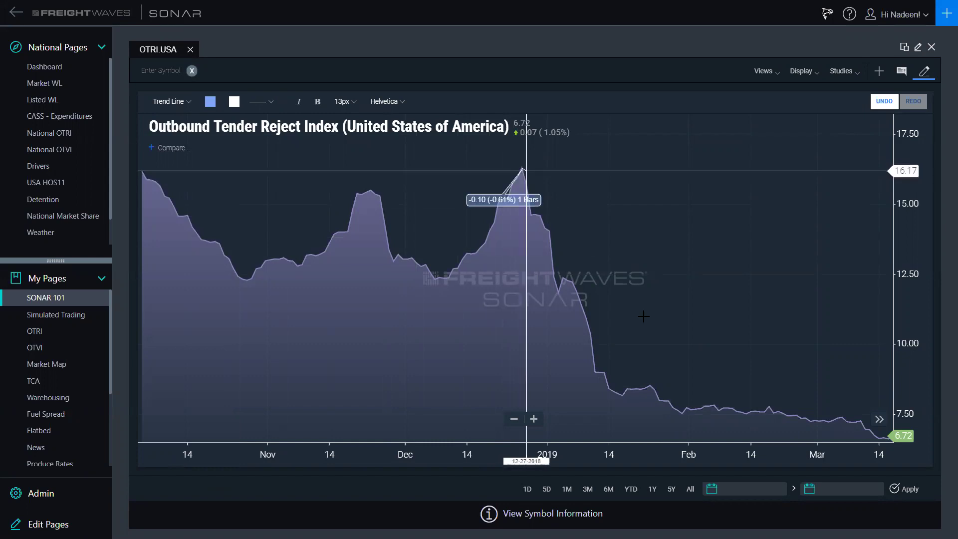
pyautogui.click(623, 394)
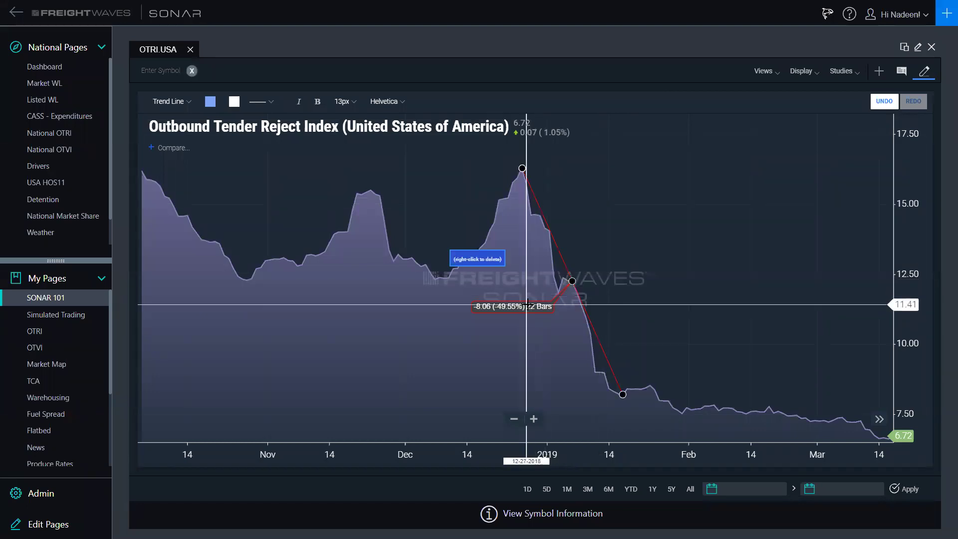
pyautogui.rightClick(527, 304)
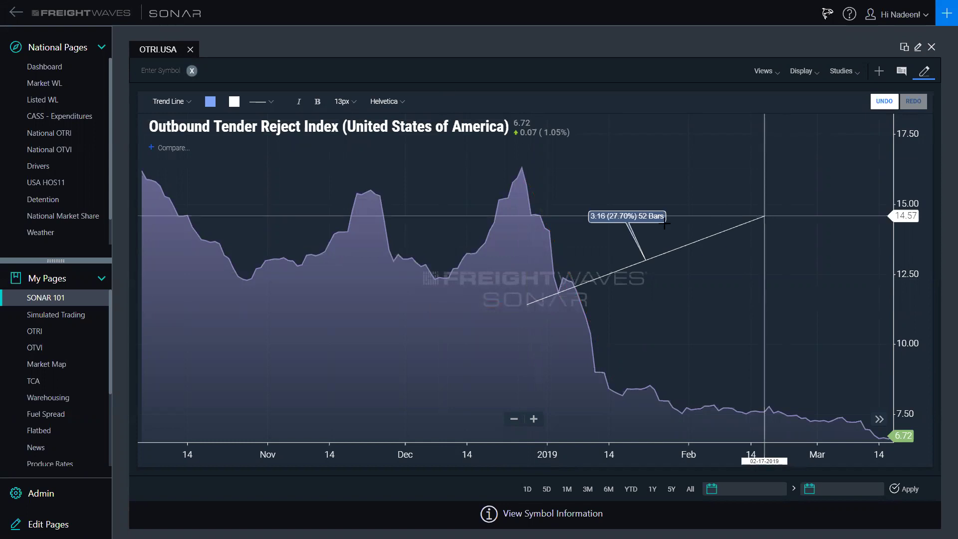
pyautogui.click(765, 216)
pyautogui.rightClick(618, 218)
pyautogui.click(926, 73)
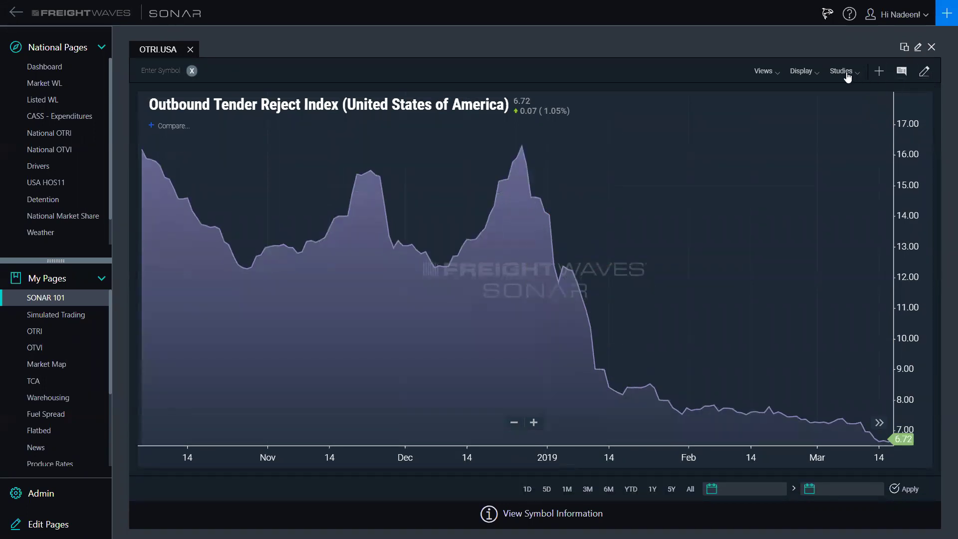
pyautogui.click(844, 73)
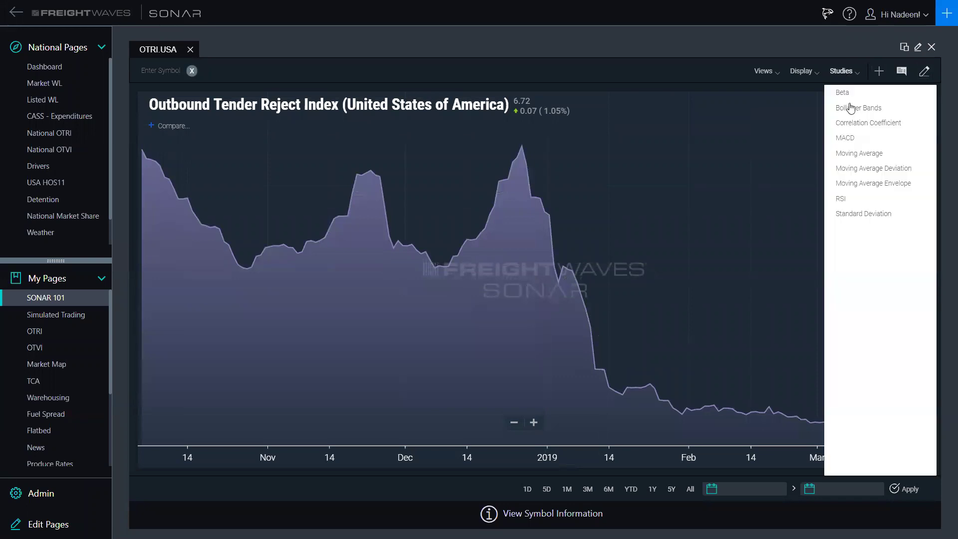
pyautogui.click(858, 154)
pyautogui.click(569, 201)
pyautogui.press('BackSpace')
pyautogui.press('BackSpace')
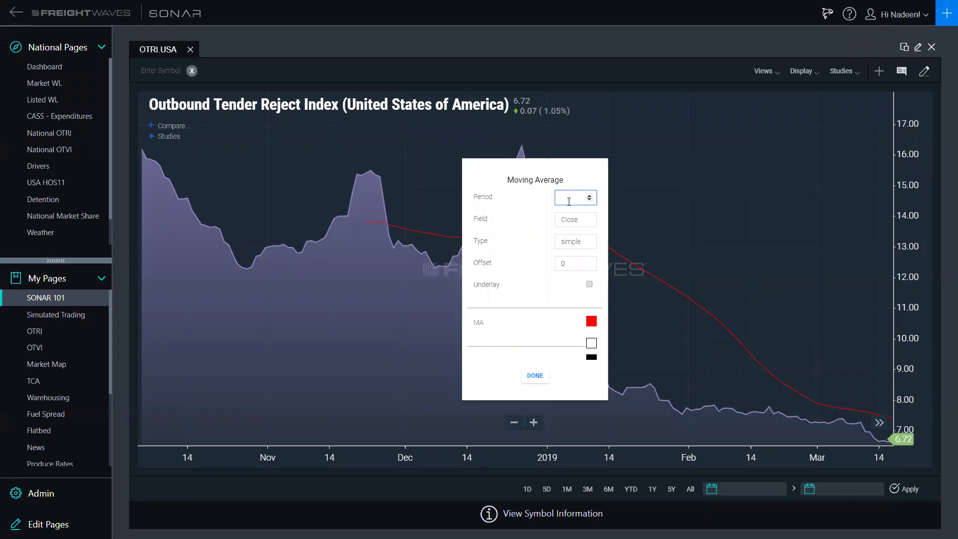
pyautogui.write('14')
pyautogui.click(543, 377)
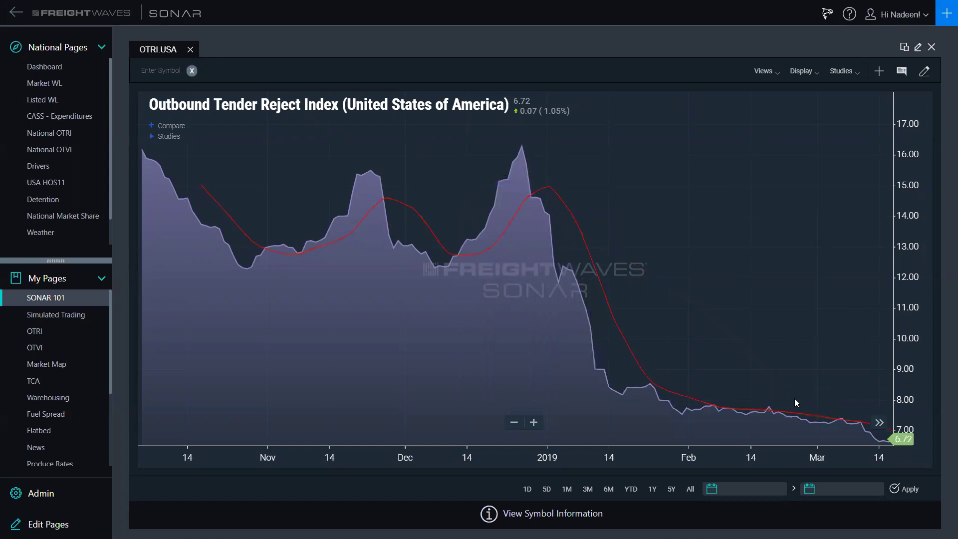
pyautogui.rightClick(597, 268)
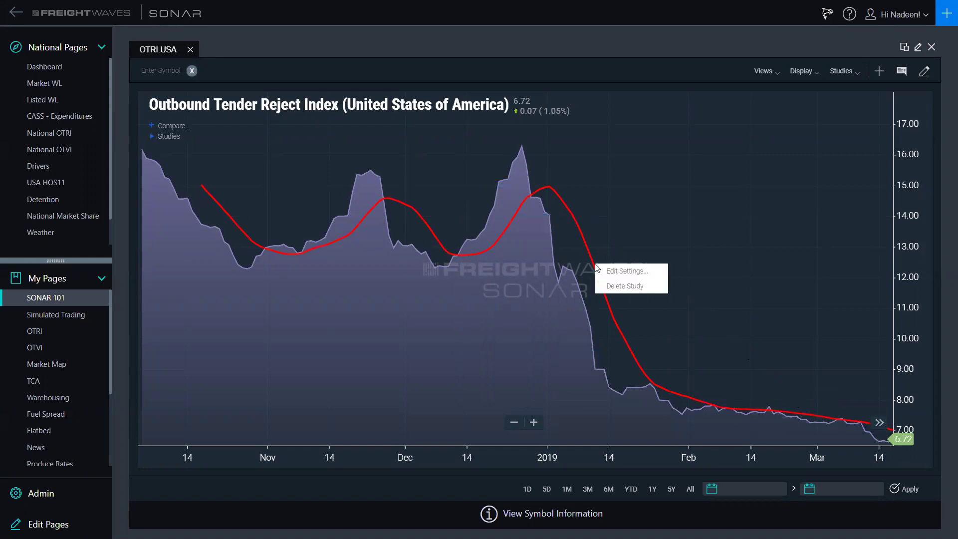
pyautogui.click(611, 286)
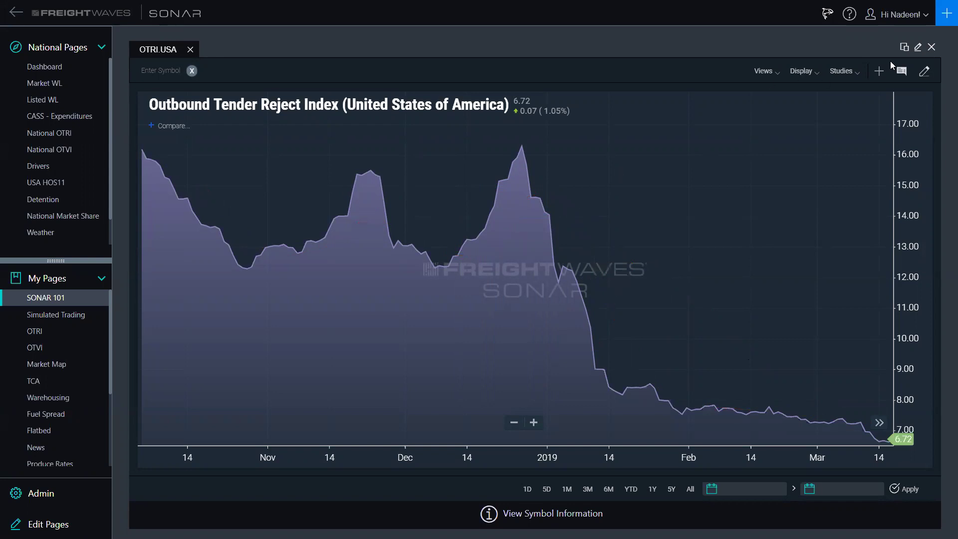
# Close the OTRI chart widget and add a Map widget to the page.
pyautogui.click(932, 48)
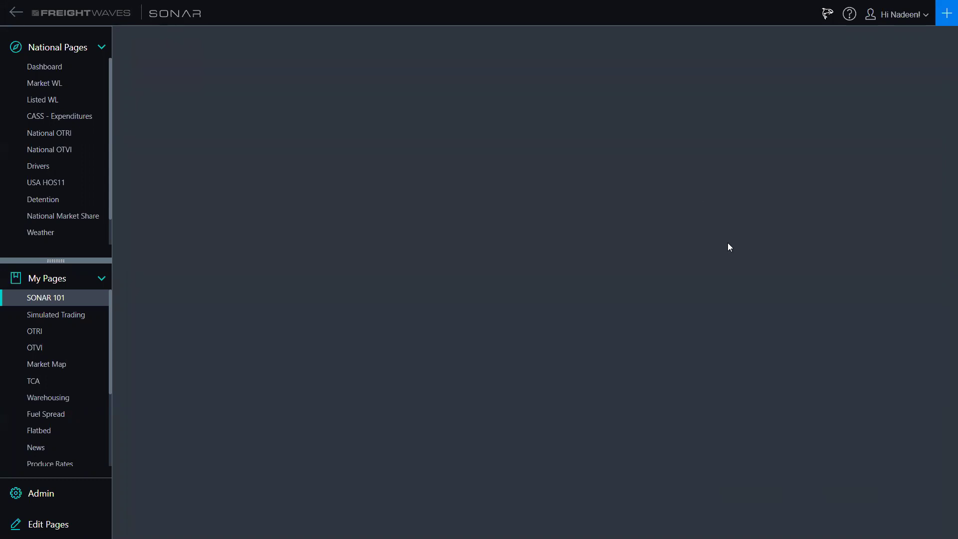
pyautogui.click(947, 14)
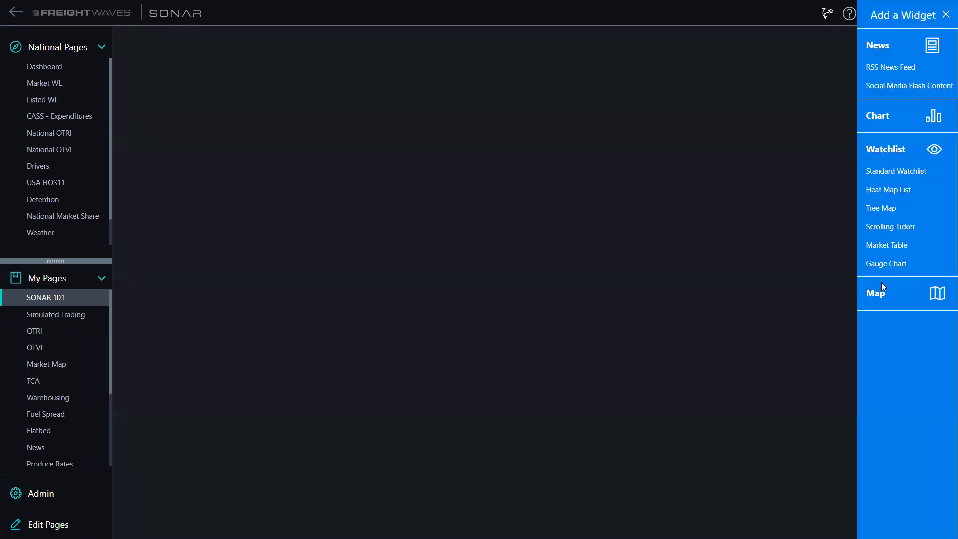
pyautogui.click(874, 295)
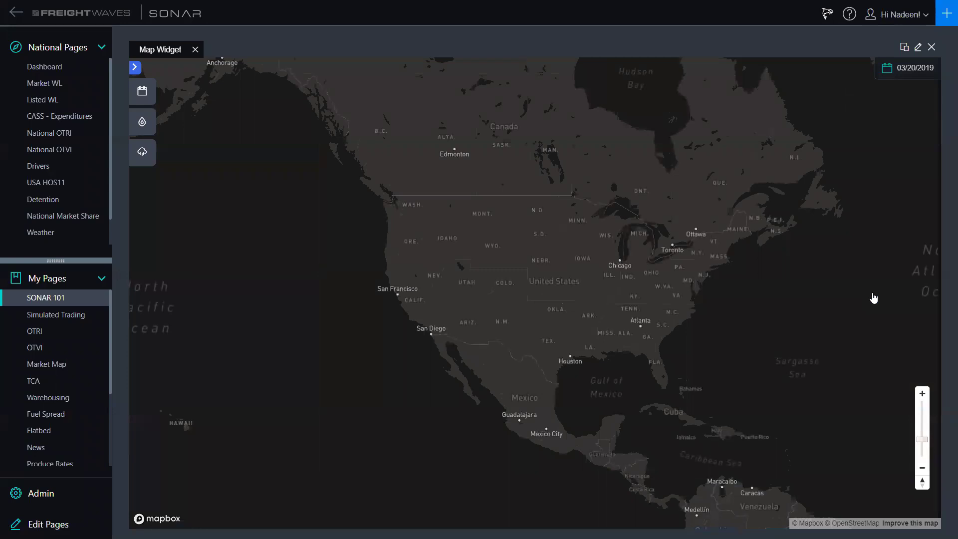
# Zoom the map in slightly and select the Lubbock, then the Medford market.
pyautogui.click(921, 397)
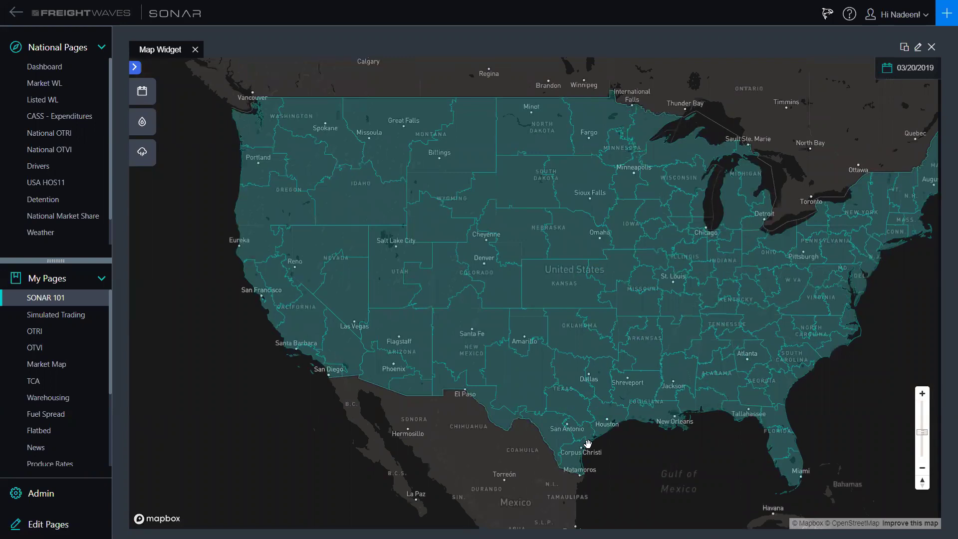
pyautogui.click(530, 363)
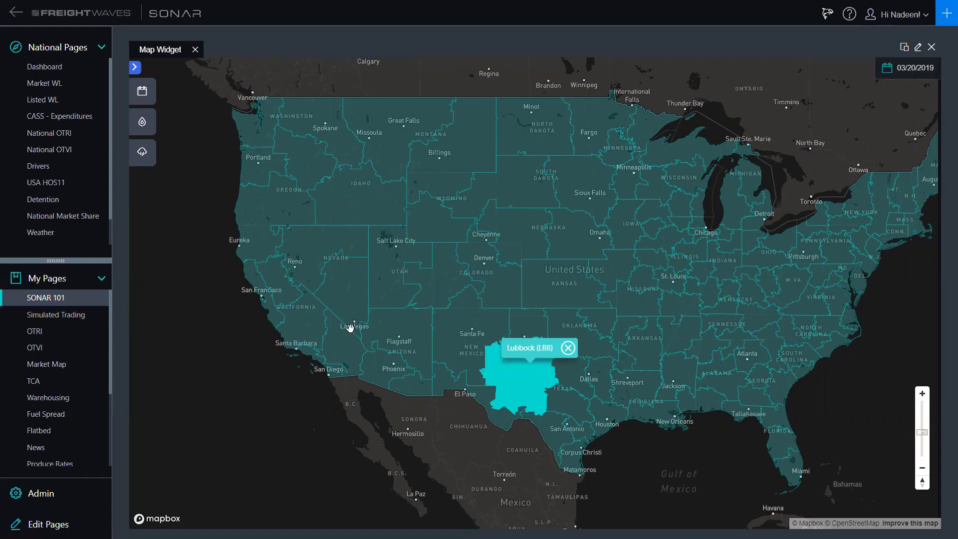
pyautogui.click(266, 236)
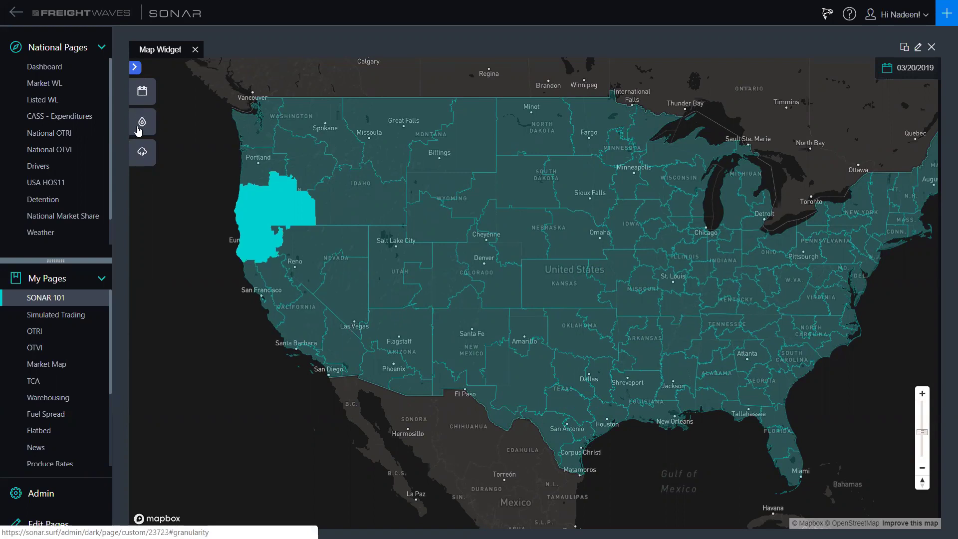
# Switch the map granularity through US States, US Regions and PADD Markets, then back to US Markets.
pyautogui.click(139, 125)
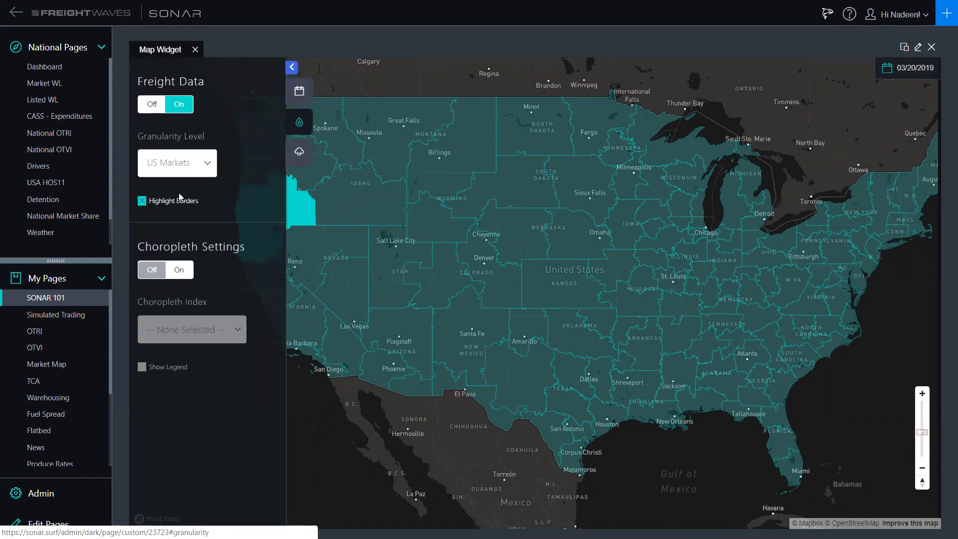
pyautogui.click(178, 174)
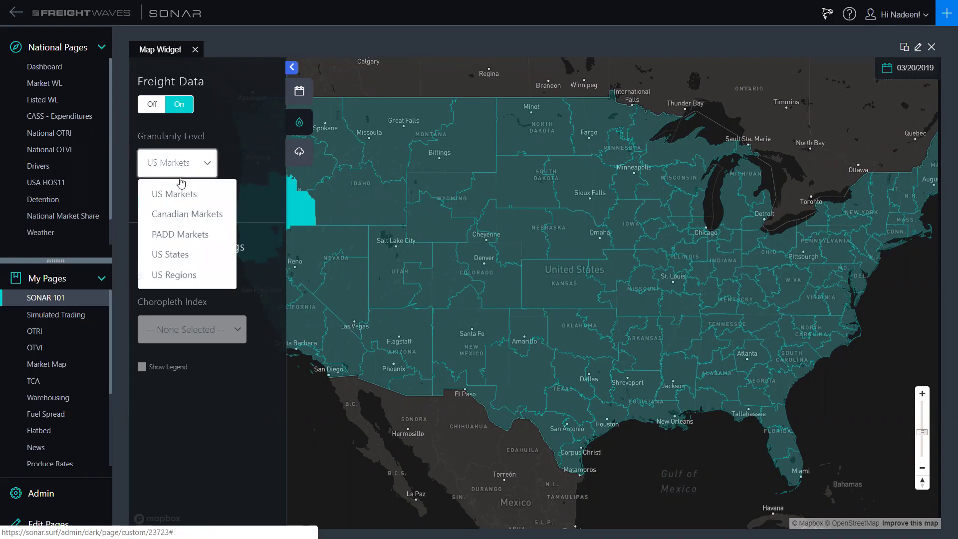
pyautogui.click(175, 255)
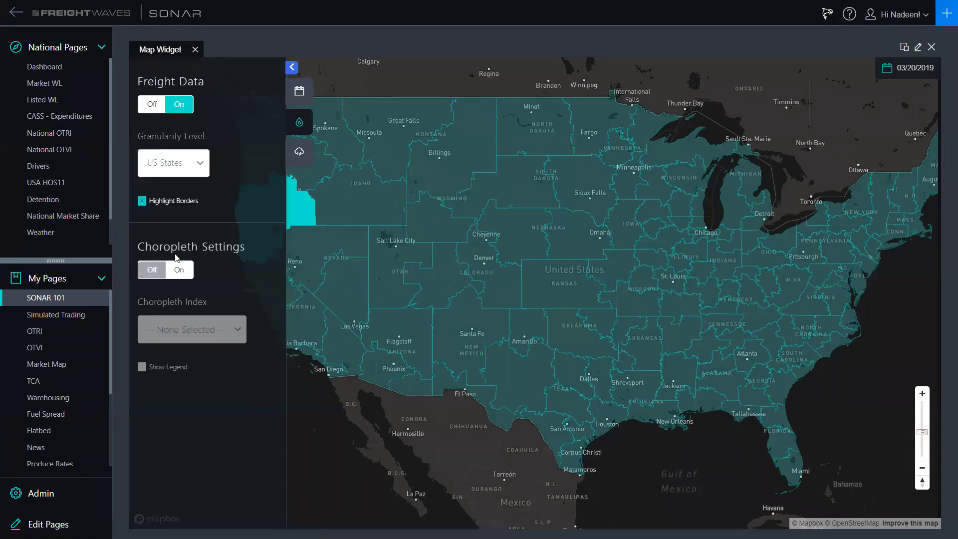
pyautogui.click(176, 164)
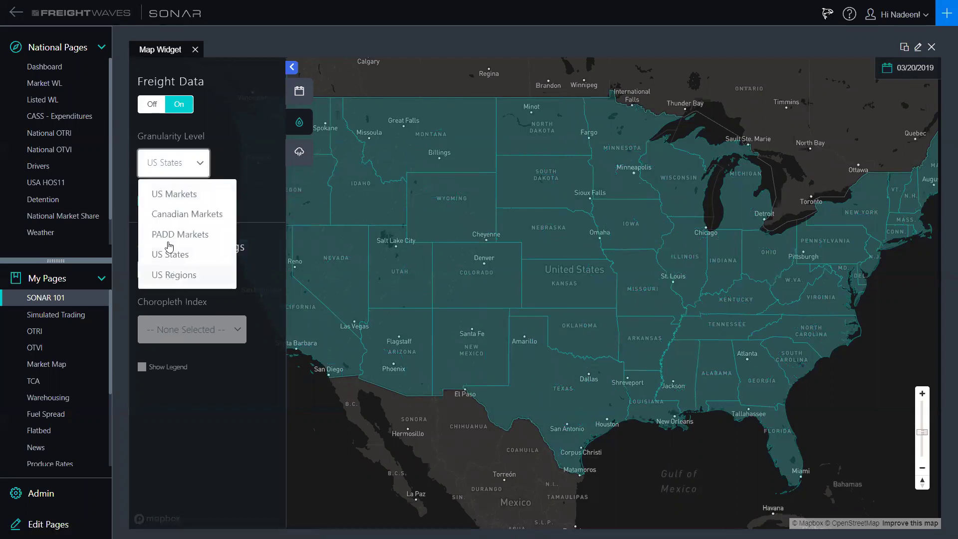
pyautogui.click(166, 275)
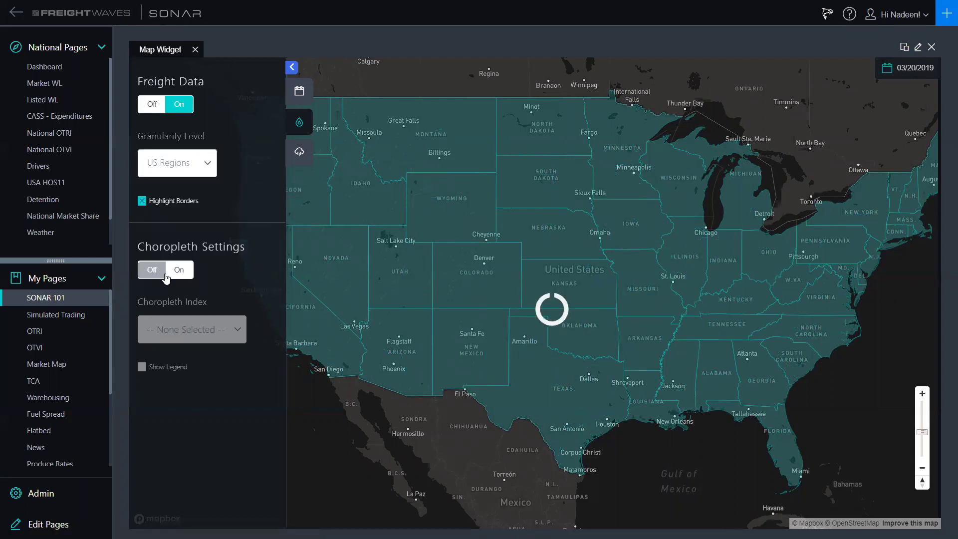
pyautogui.click(174, 172)
pyautogui.click(175, 234)
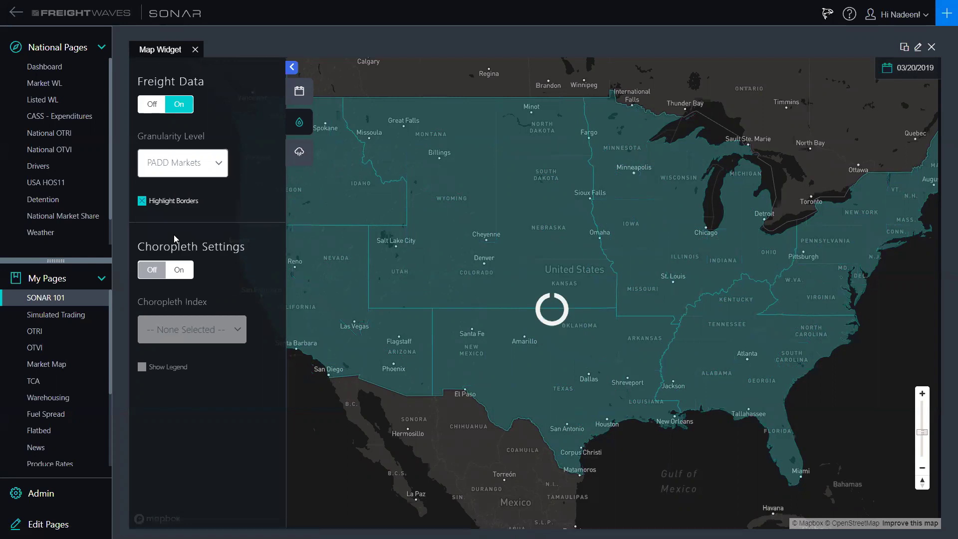
pyautogui.click(172, 161)
pyautogui.click(174, 194)
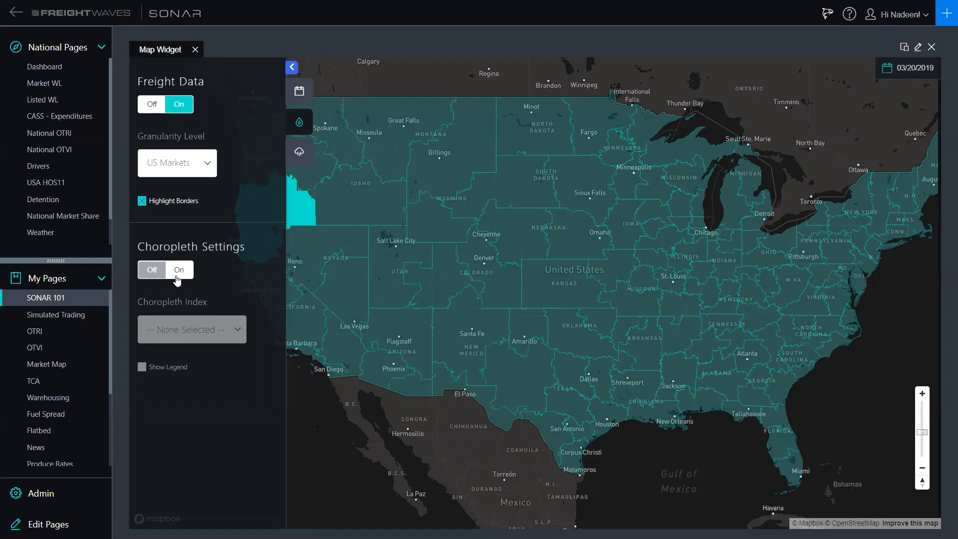
# Turn on choropleth shading by Detention Minutes with a legend, then check Flagstaff's detention minutes.
pyautogui.click(177, 278)
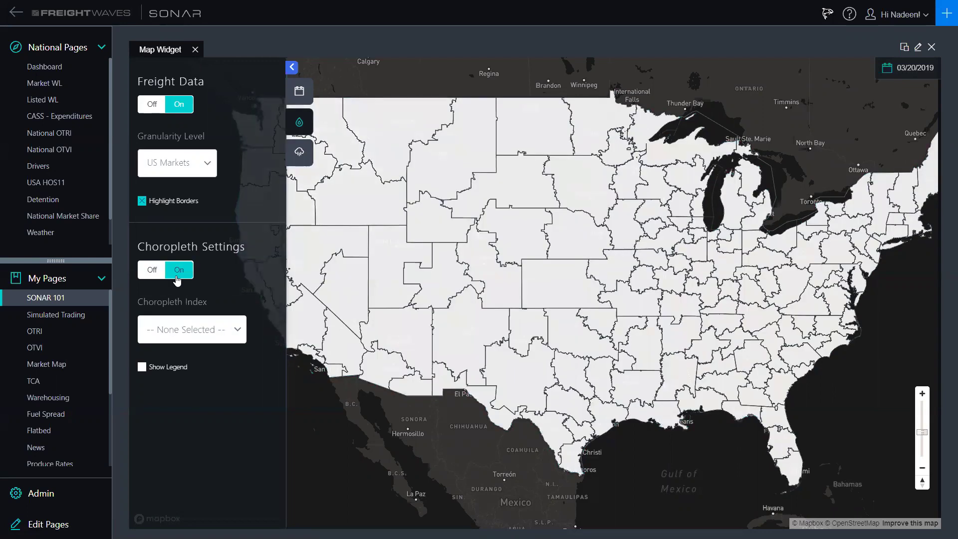
pyautogui.click(179, 337)
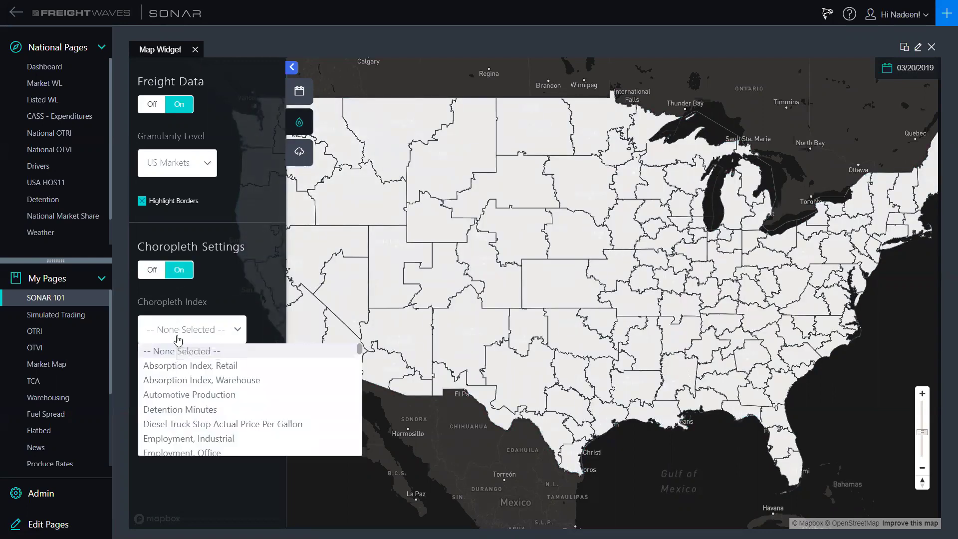
pyautogui.click(178, 412)
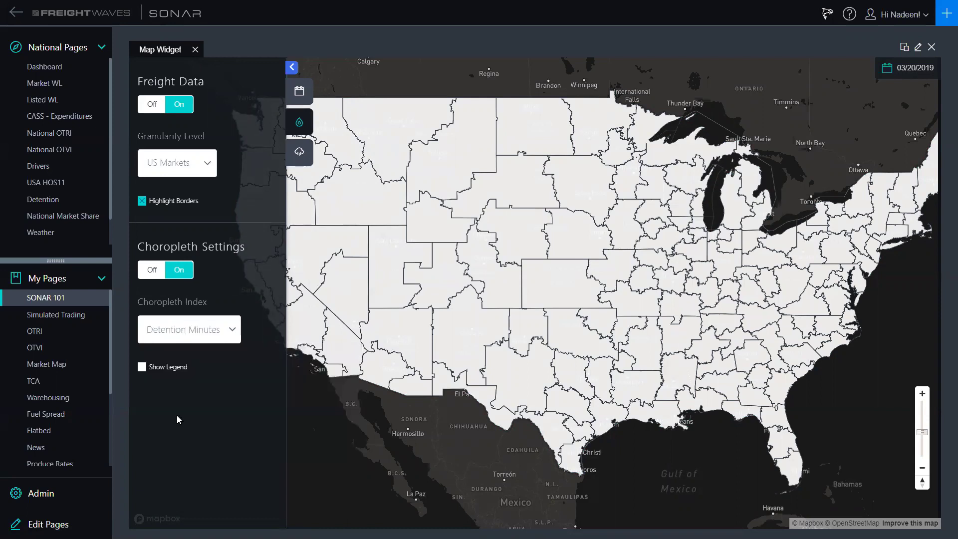
pyautogui.click(143, 367)
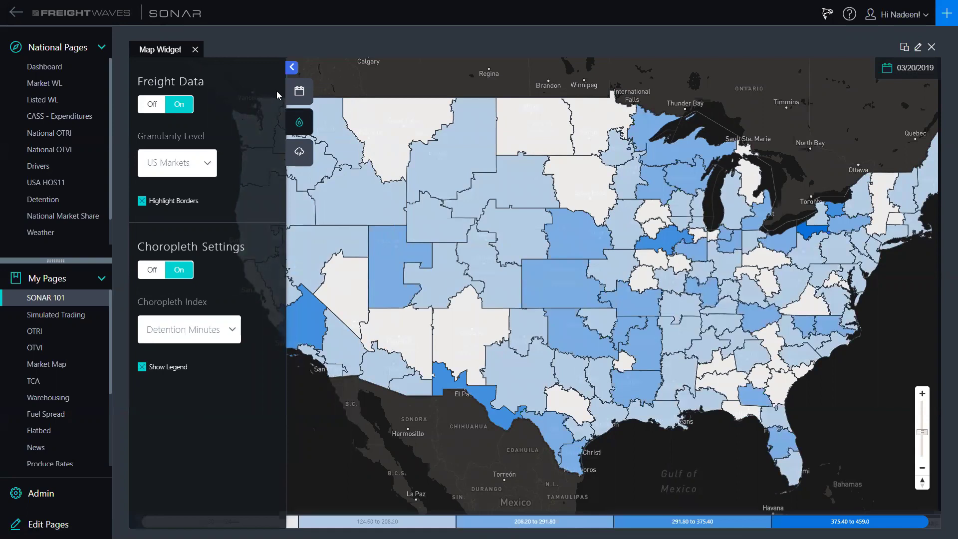
pyautogui.click(291, 68)
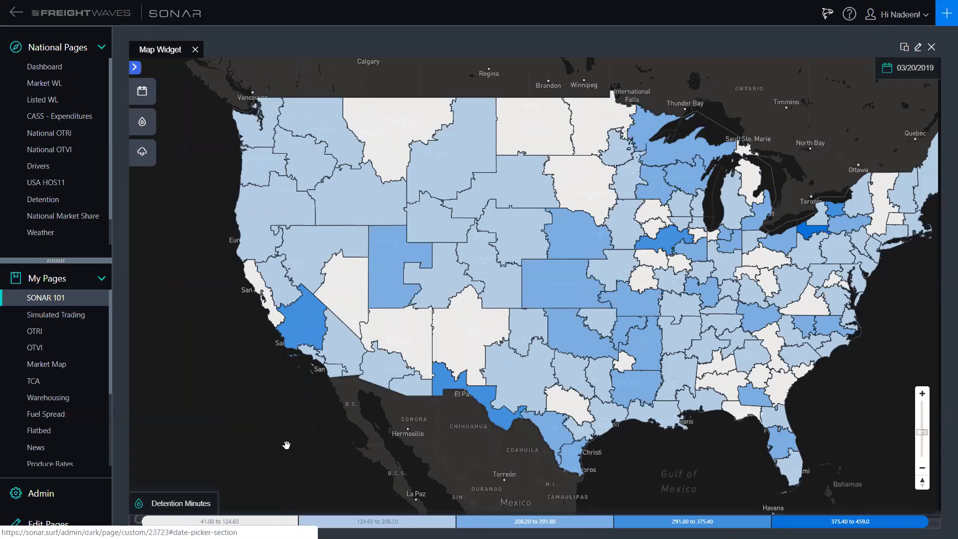
pyautogui.click(419, 332)
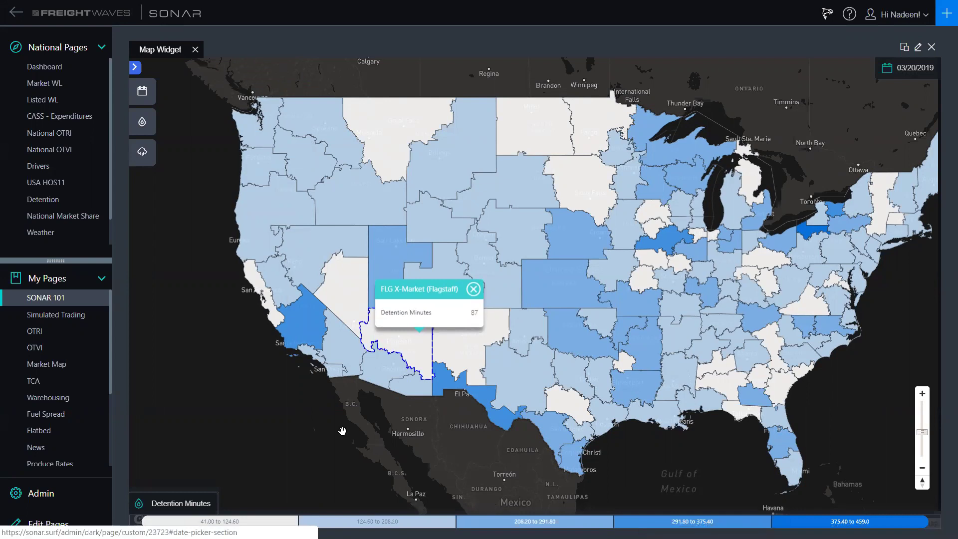
pyautogui.click(274, 408)
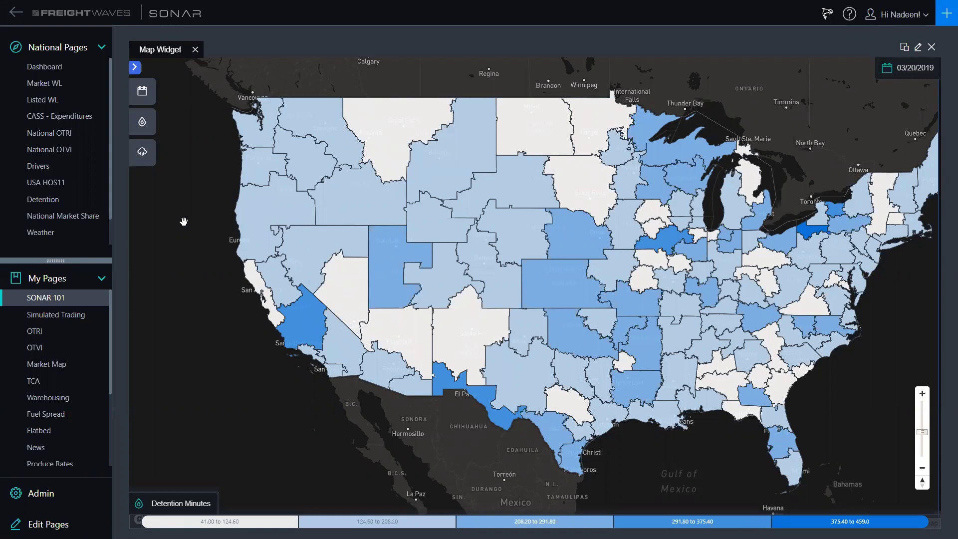
pyautogui.click(150, 125)
pyautogui.click(173, 339)
pyautogui.scroll(-4, 172, 397)
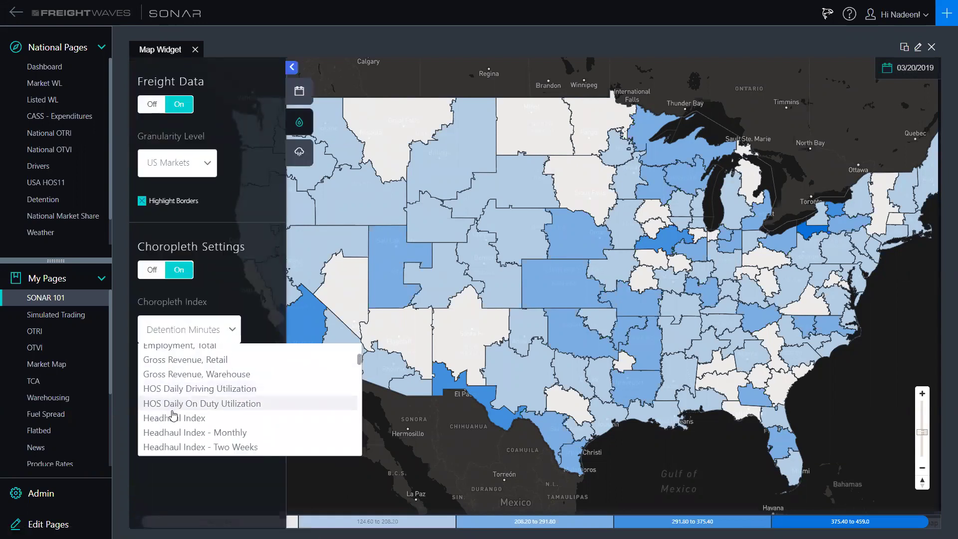
pyautogui.click(174, 418)
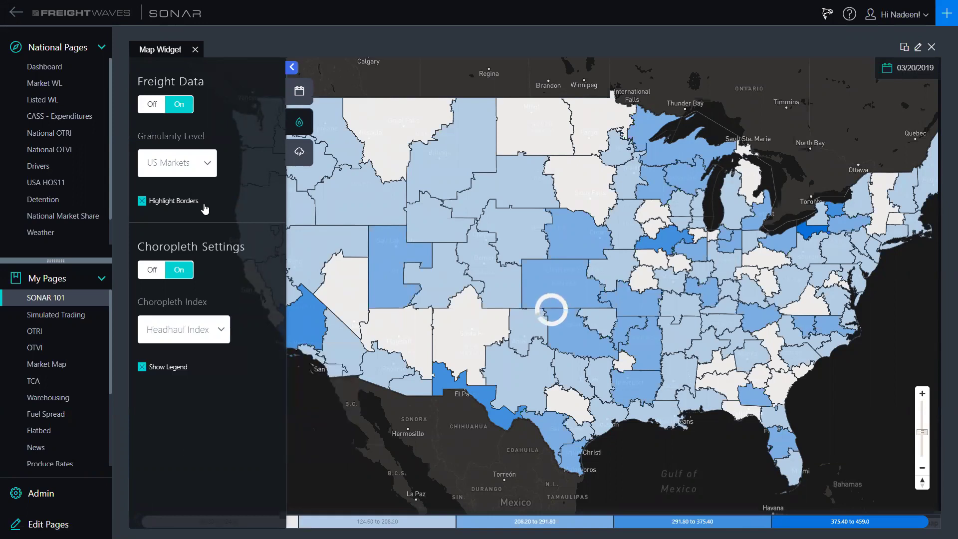
pyautogui.click(292, 67)
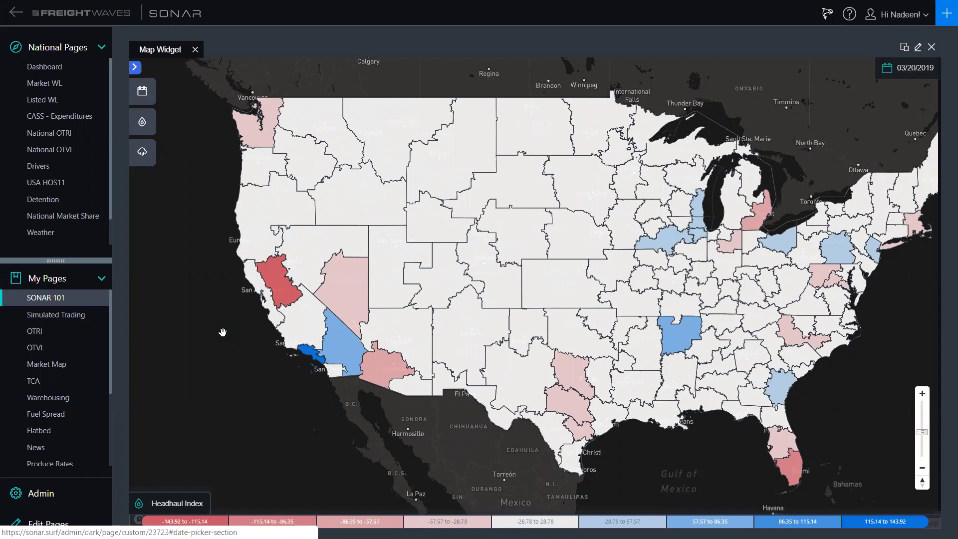
# Show the precipitation radar layer with its legend, play its animation, then turn precipitation off.
pyautogui.click(143, 122)
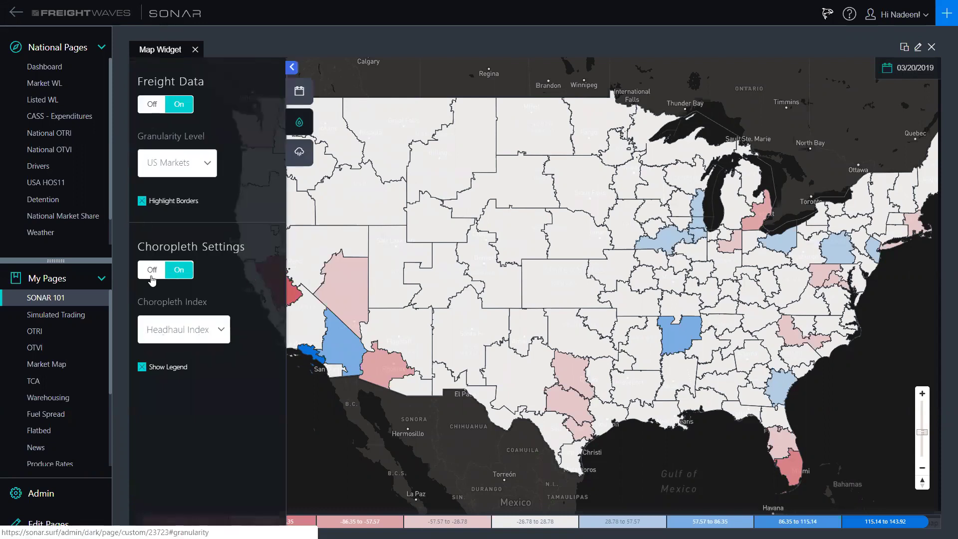
pyautogui.click(299, 152)
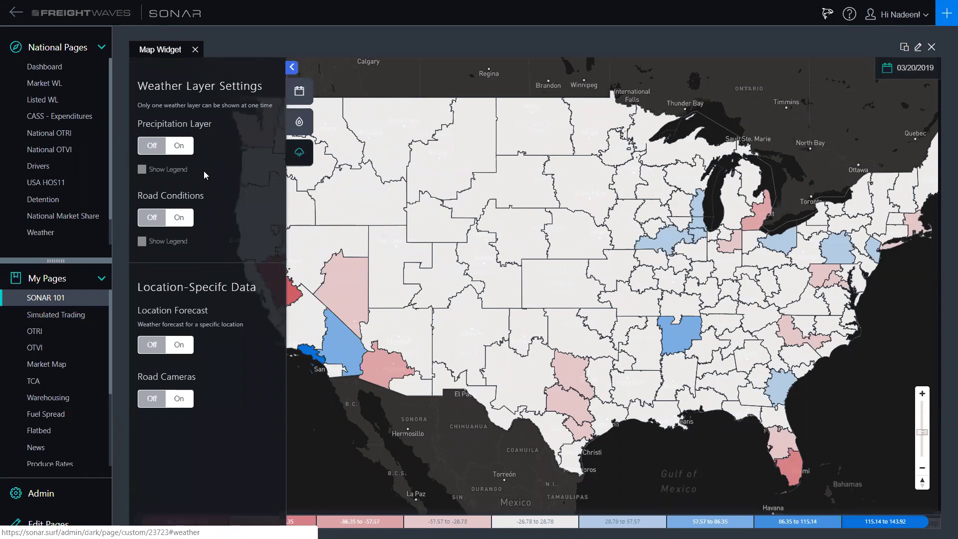
pyautogui.click(179, 145)
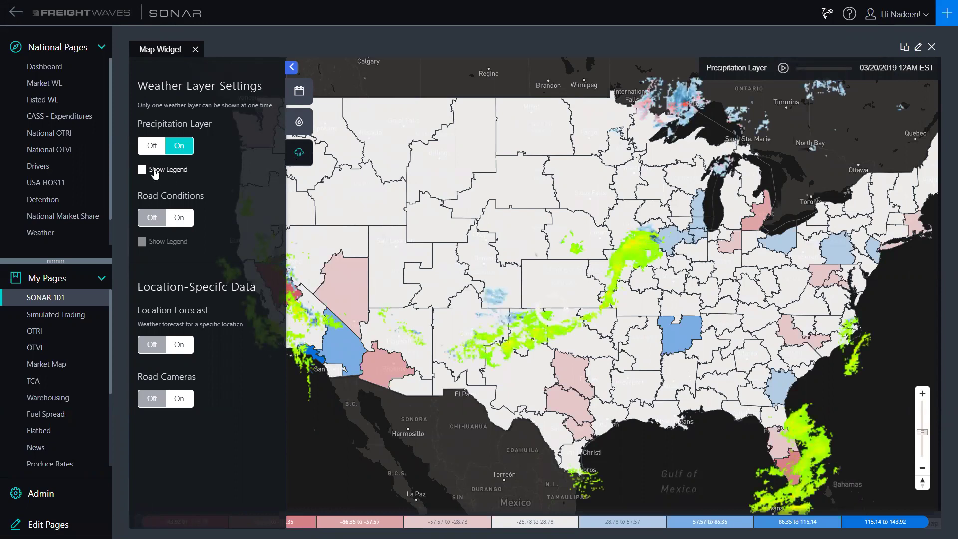
pyautogui.click(156, 170)
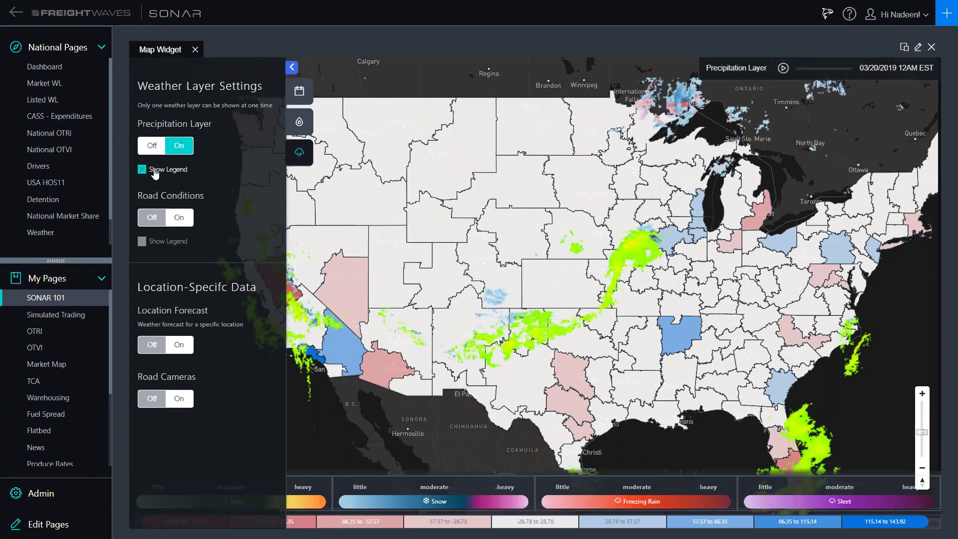
pyautogui.click(782, 69)
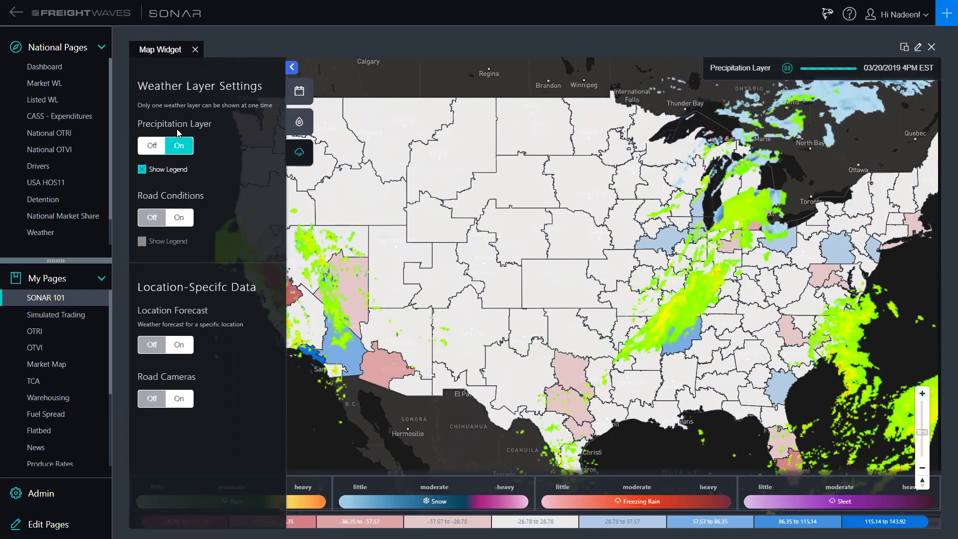
pyautogui.click(150, 152)
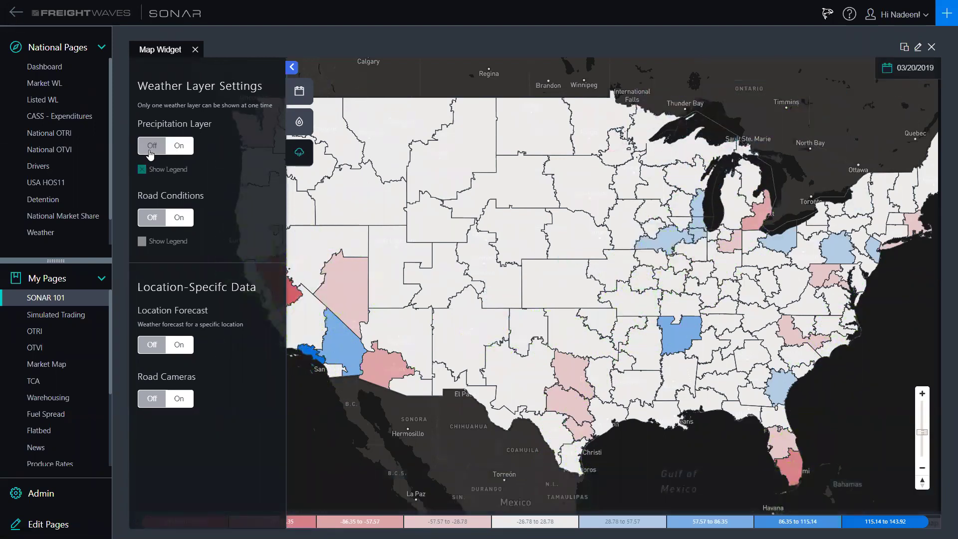
# Turn on the Road Conditions overlay with its legend, check Denver's Headhaul Index, and hide the settings panel.
pyautogui.click(181, 218)
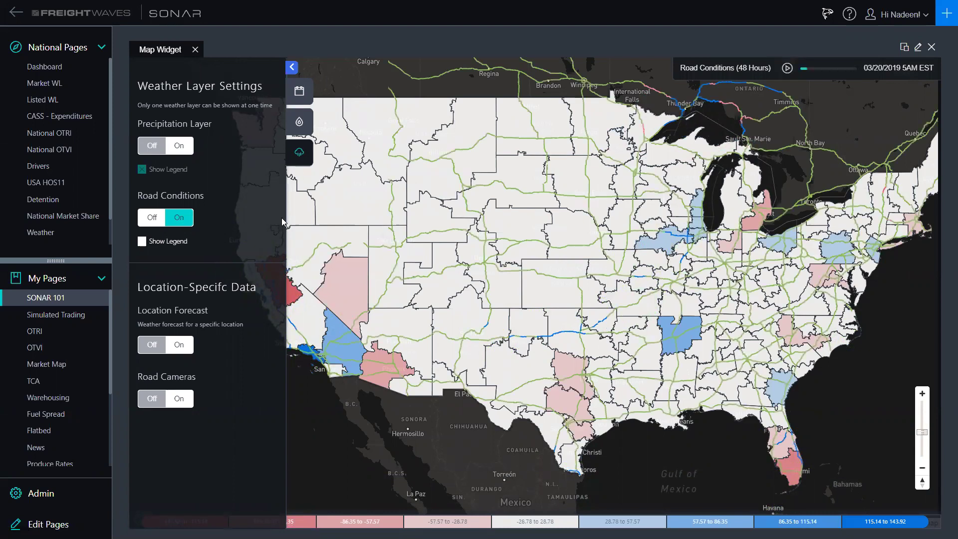
pyautogui.click(476, 254)
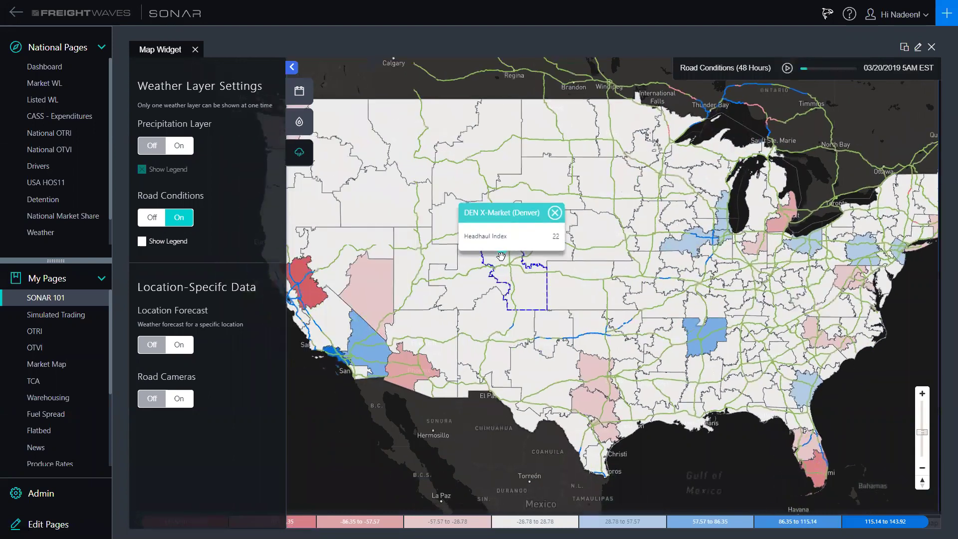
pyautogui.click(173, 243)
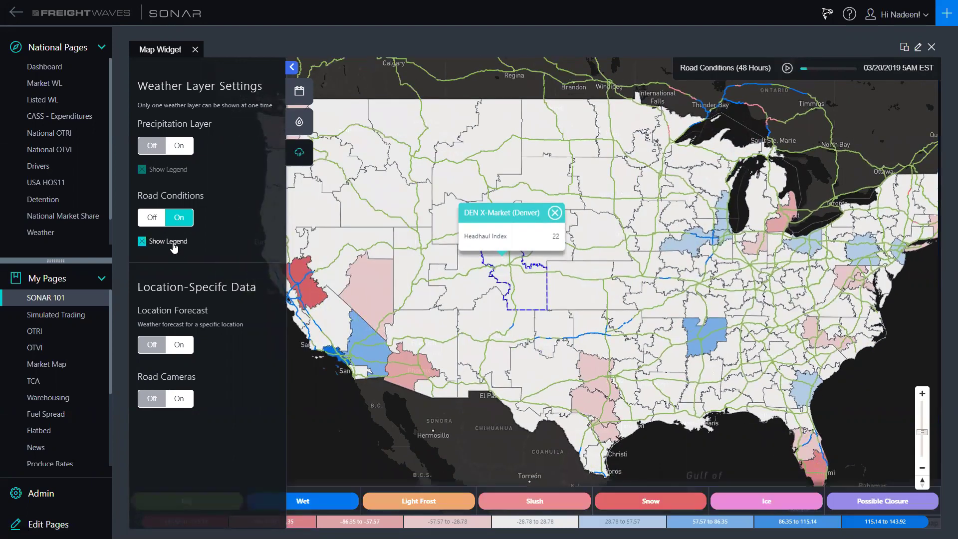
pyautogui.click(292, 67)
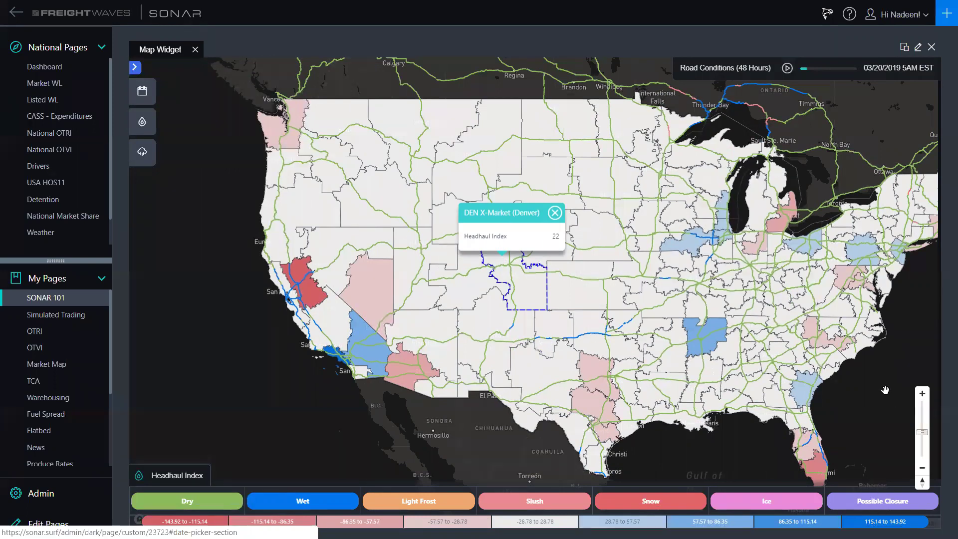
# Zoom into the south-central US, check Little Rock's Headhaul Index, and play the 48-hour road conditions forecast.
pyautogui.moveTo(885, 390); pyautogui.dragTo(808, 392)
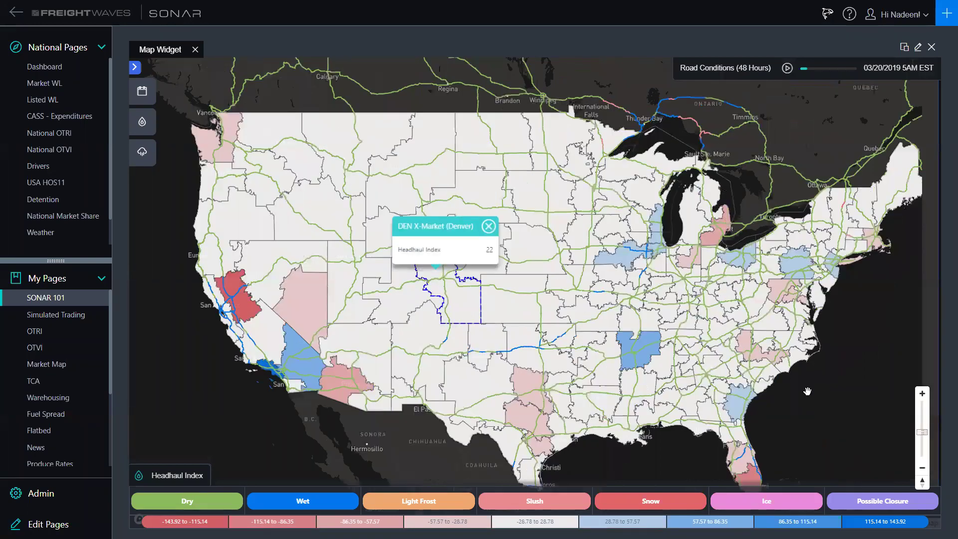
pyautogui.click(922, 393)
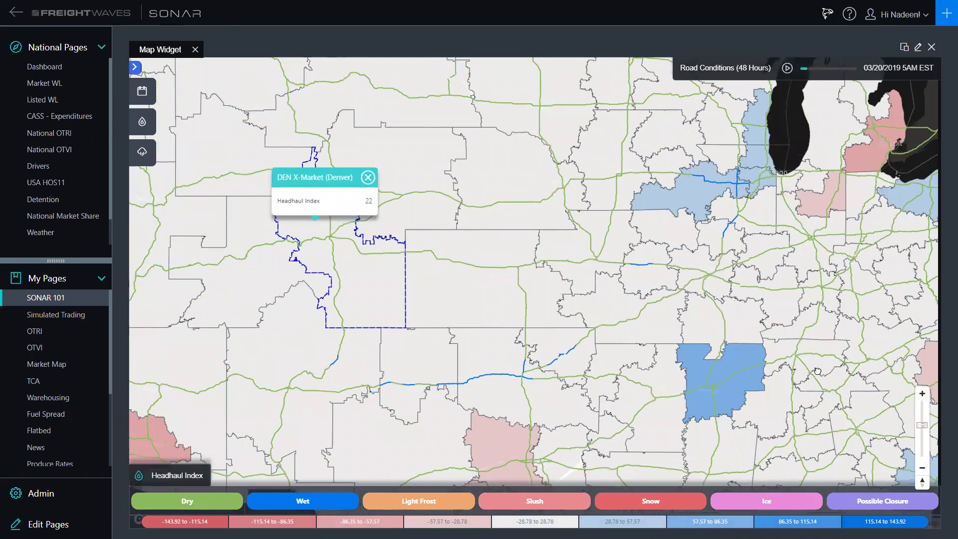
pyautogui.moveTo(754, 311); pyautogui.dragTo(722, 292)
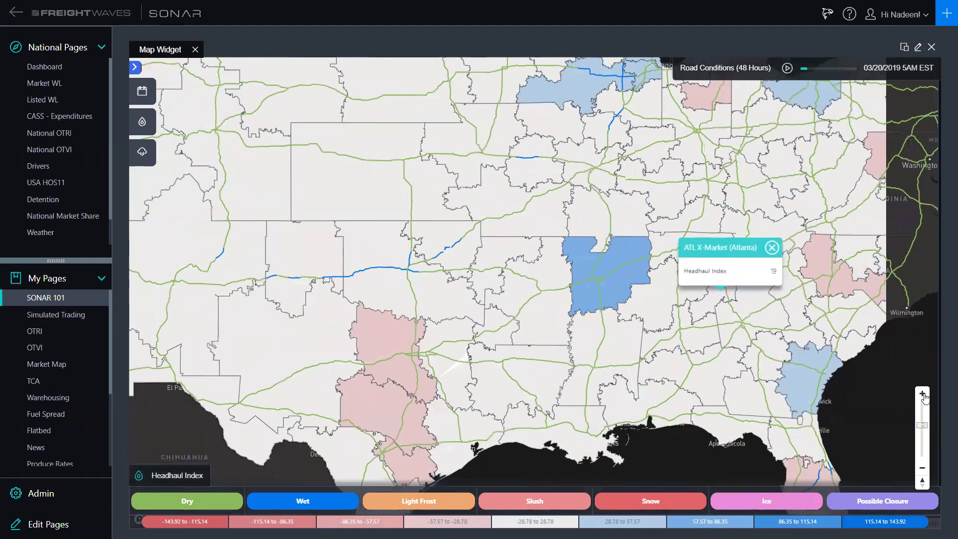
pyautogui.click(922, 394)
pyautogui.click(923, 393)
pyautogui.click(923, 394)
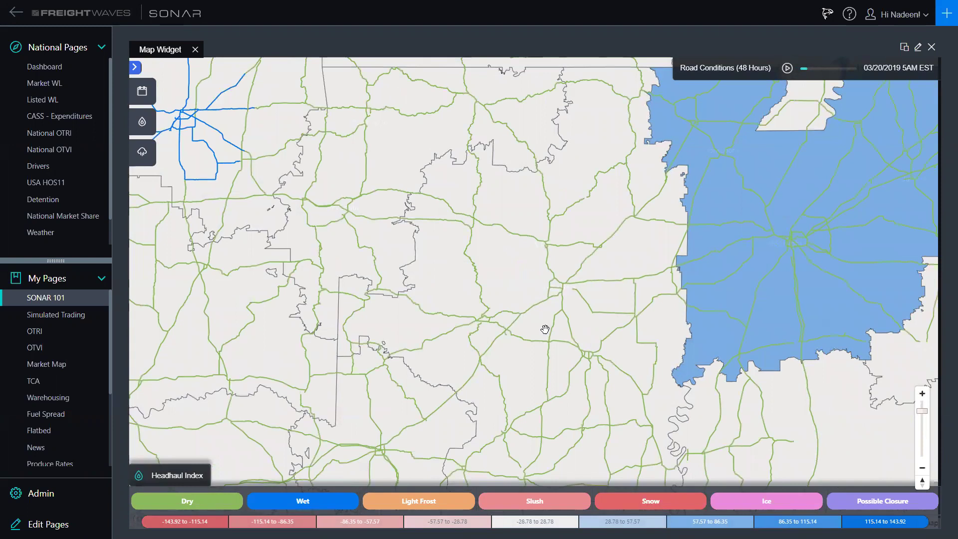
pyautogui.click(571, 329)
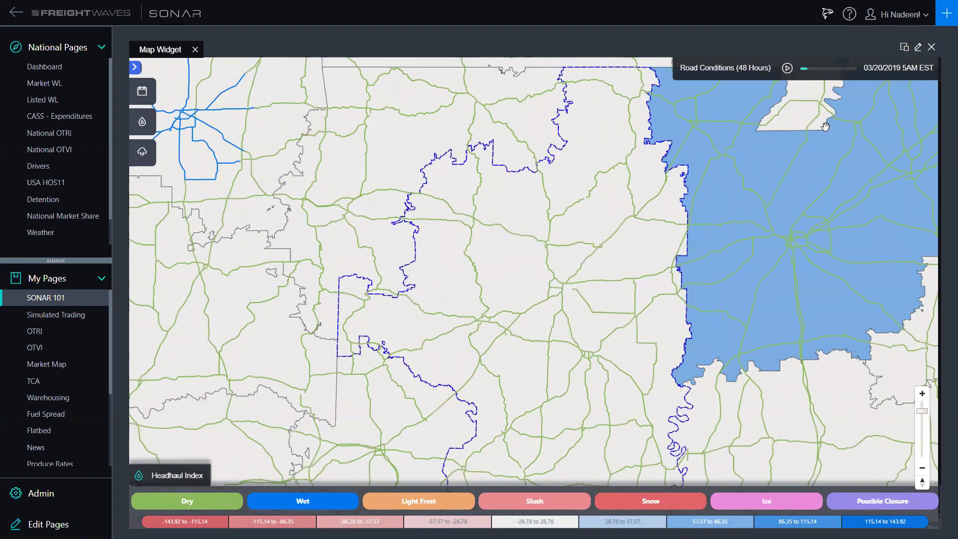
pyautogui.click(786, 69)
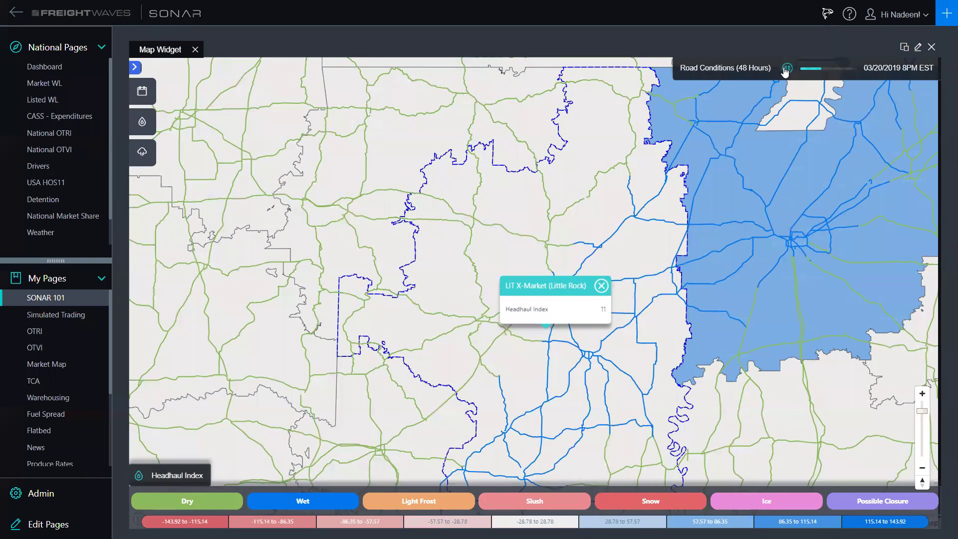
pyautogui.click(836, 440)
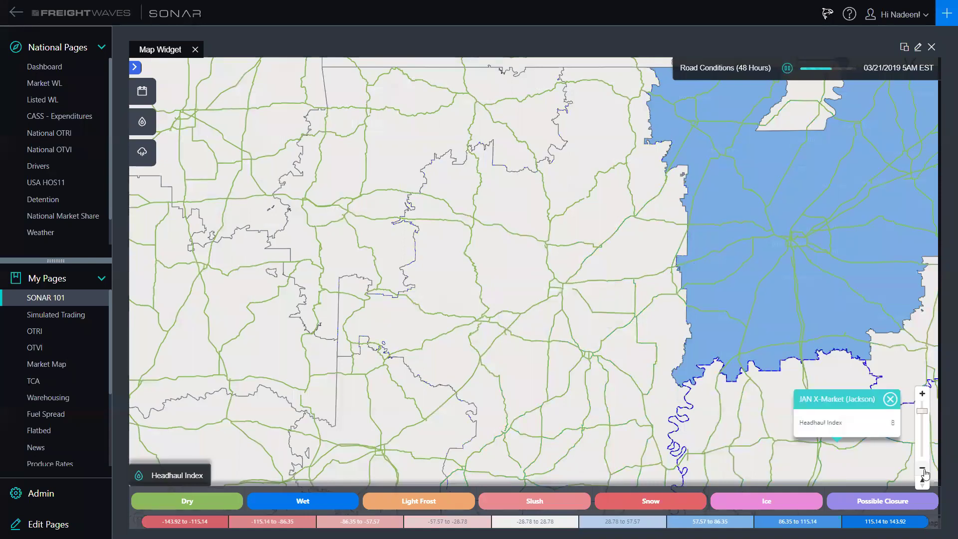
# Zoom back out to all of North America and recentre the US on the map.
pyautogui.click(923, 469)
pyautogui.click(923, 469)
pyautogui.click(922, 469)
pyautogui.click(923, 469)
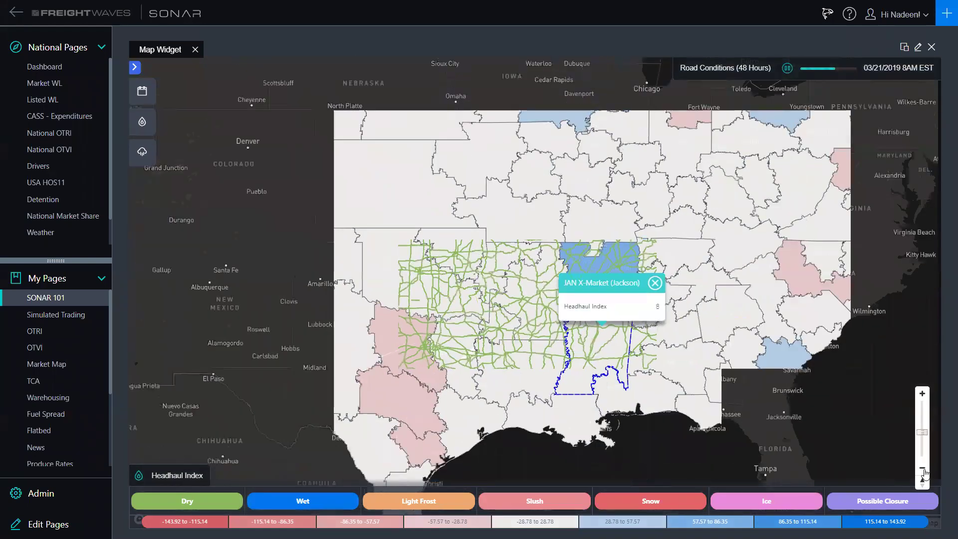
pyautogui.click(923, 468)
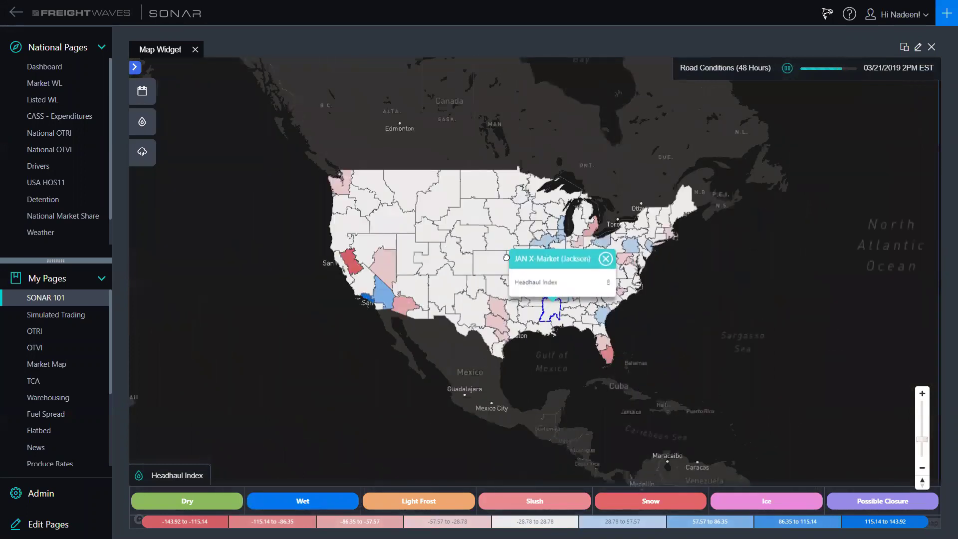
pyautogui.moveTo(506, 257); pyautogui.dragTo(611, 277)
# Turn Road Conditions off and Road Cameras on, and close the Salt Lake City popup.
pyautogui.click(142, 151)
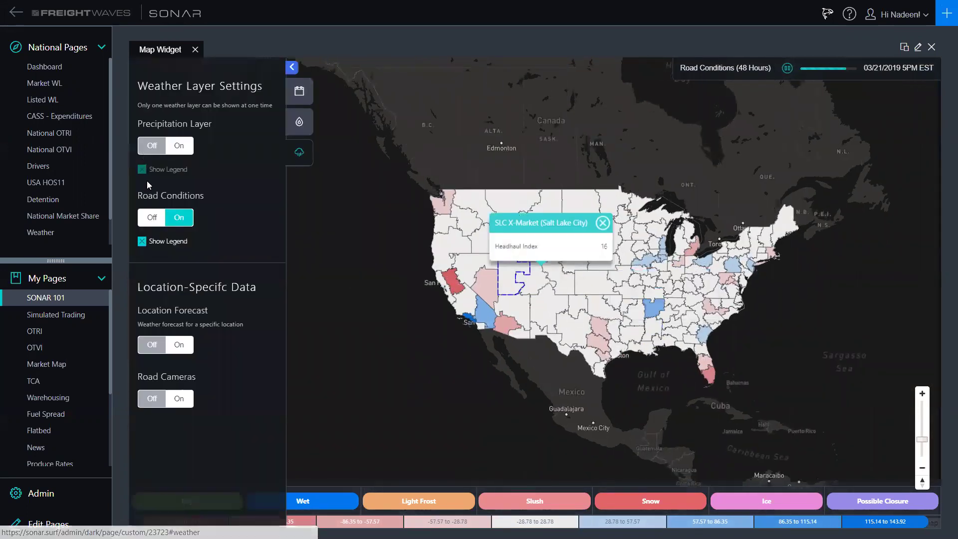
pyautogui.click(158, 223)
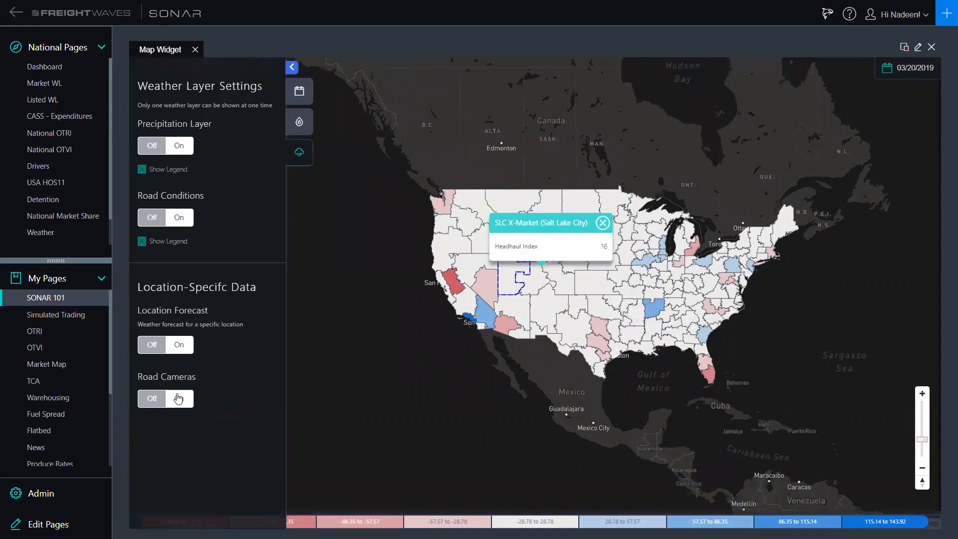
pyautogui.click(181, 403)
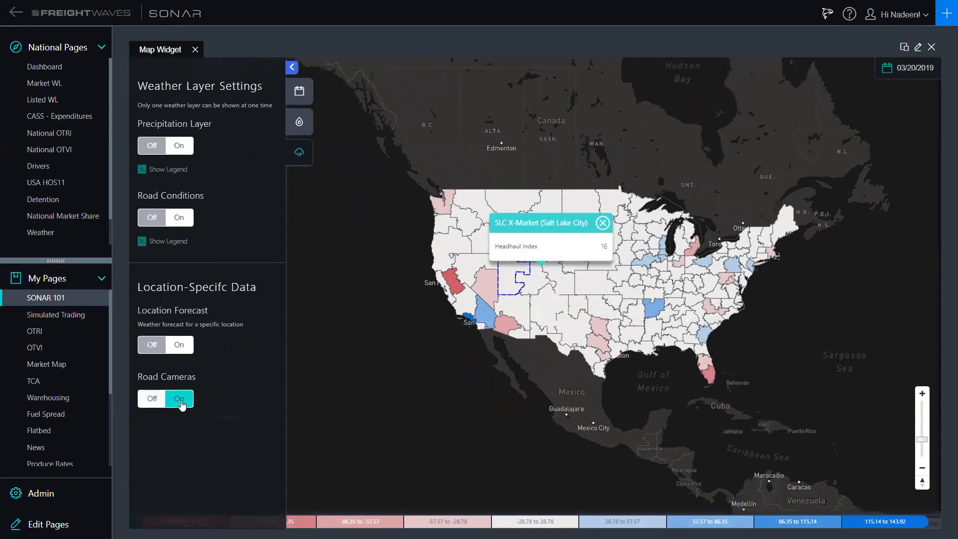
pyautogui.click(602, 224)
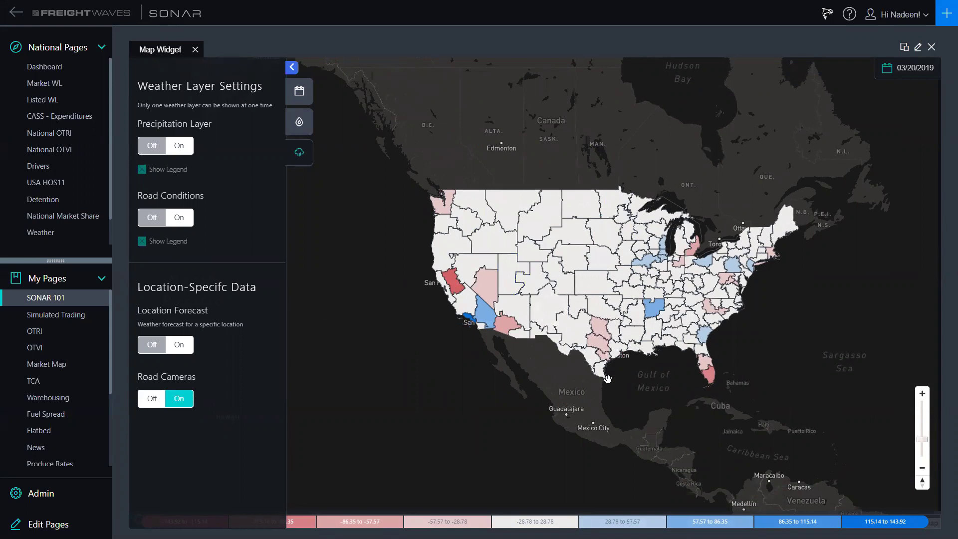
# Zoom in and check the Headhaul Index for Omaha, Hutchinson and Tallahassee markets.
pyautogui.click(922, 395)
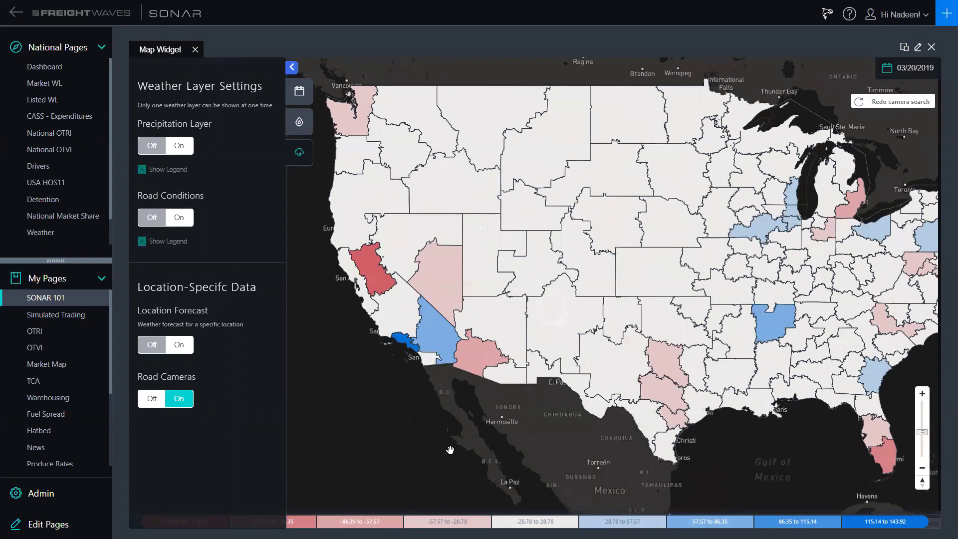
pyautogui.click(643, 254)
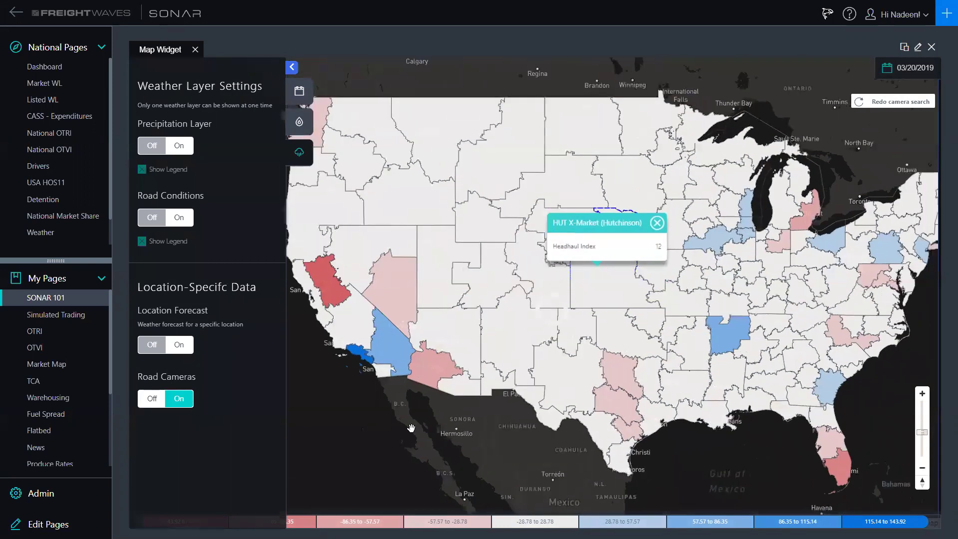
pyautogui.click(608, 289)
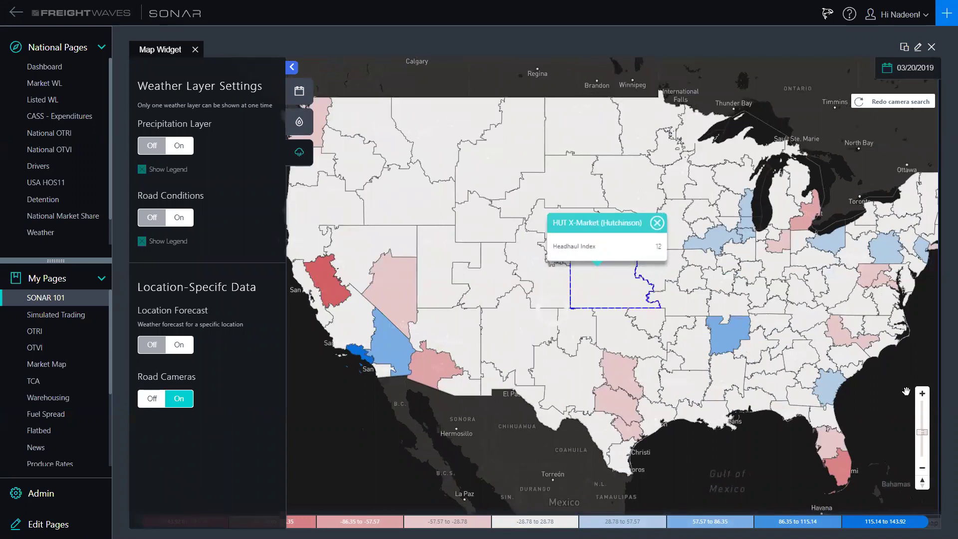
pyautogui.click(799, 411)
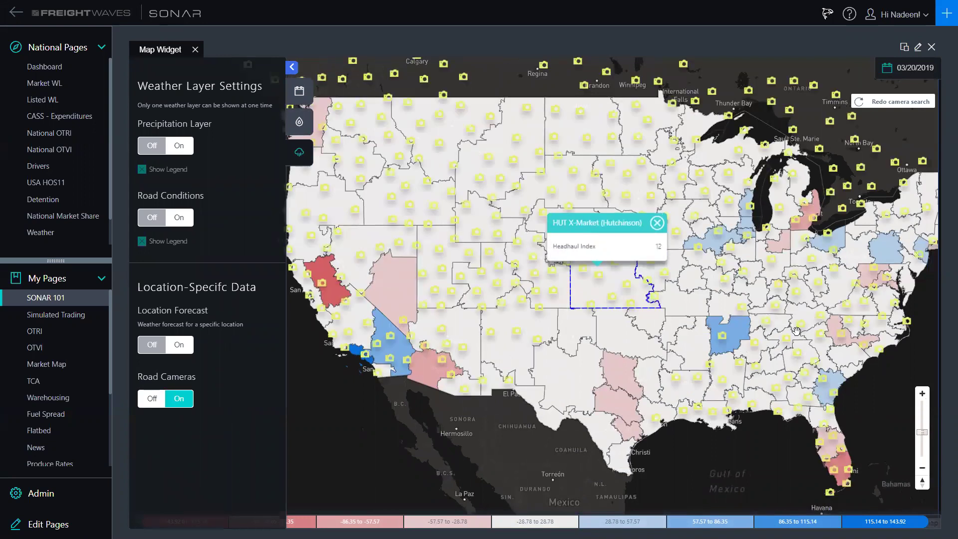
# View a Memphis traffic camera image, then centre and zoom the map on the Atlanta market.
pyautogui.click(722, 337)
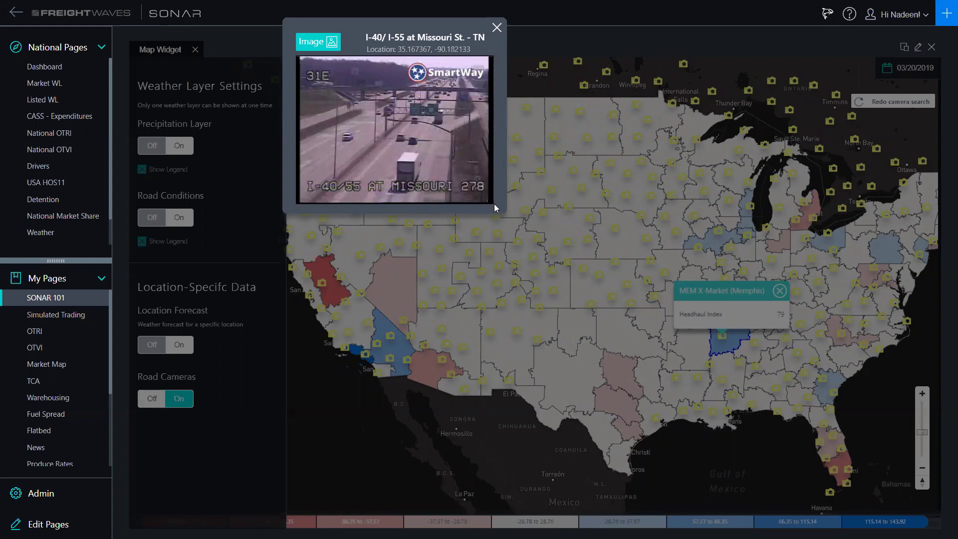
pyautogui.click(497, 28)
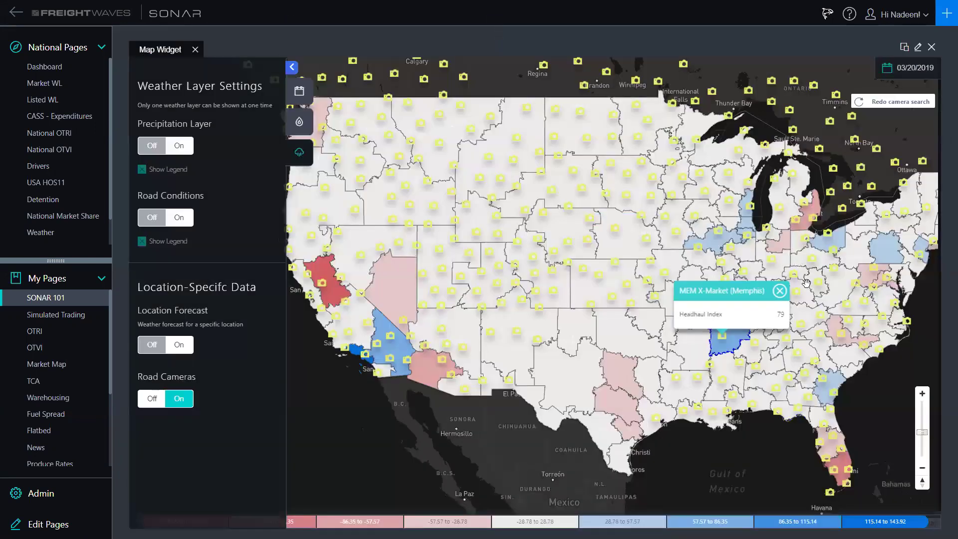
pyautogui.click(797, 345)
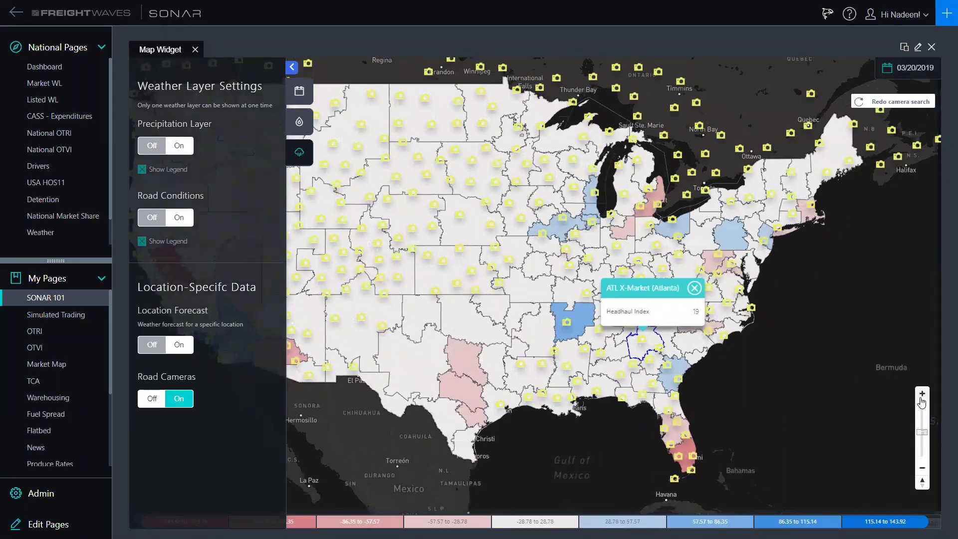
pyautogui.click(923, 393)
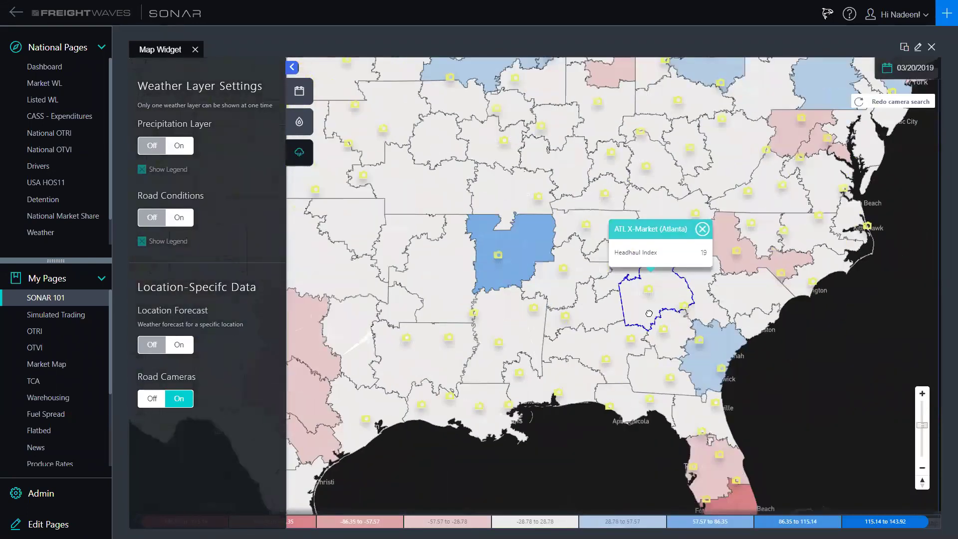
pyautogui.click(922, 393)
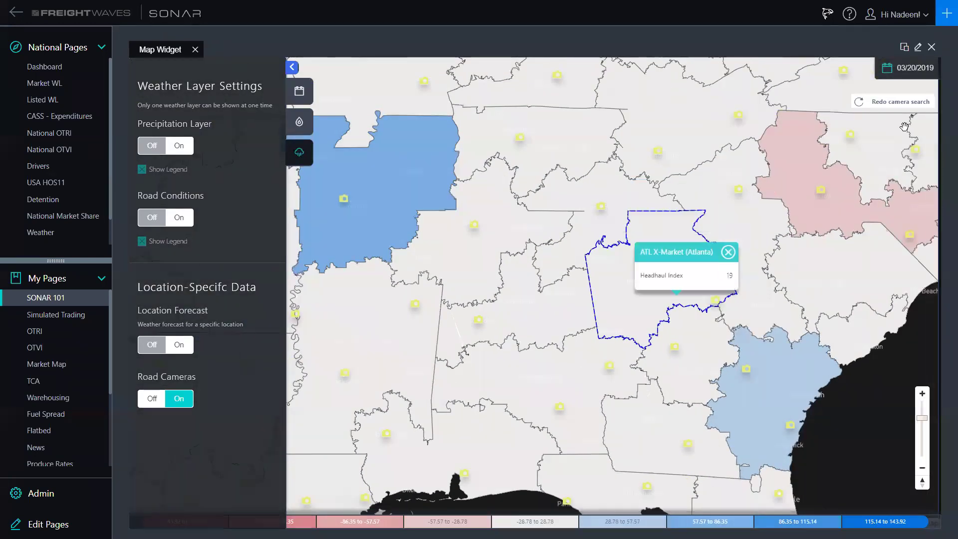
# Redo the camera search, view a Georgia highway camera, then switch Road Cameras off and Location Forecast on.
pyautogui.click(883, 103)
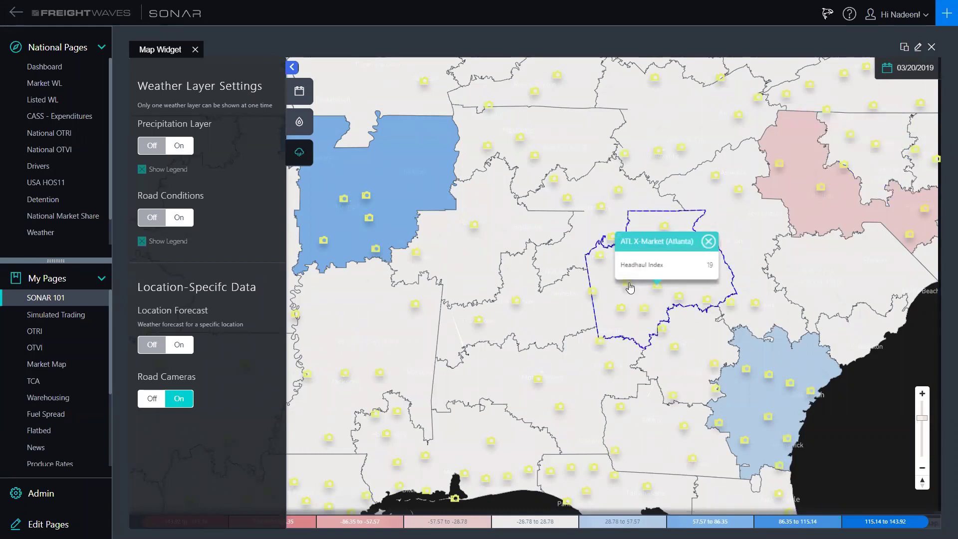
pyautogui.click(629, 282)
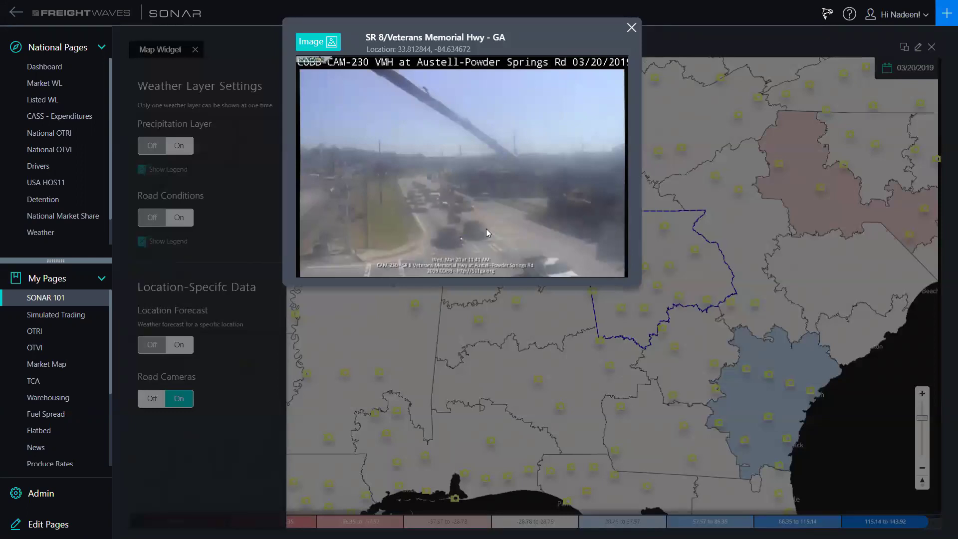
pyautogui.click(631, 28)
pyautogui.click(155, 397)
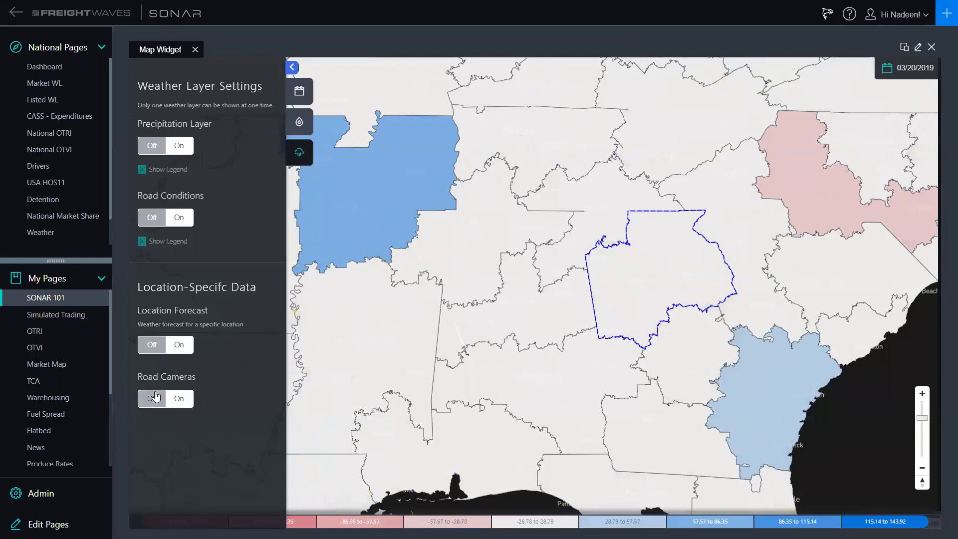
pyautogui.click(180, 349)
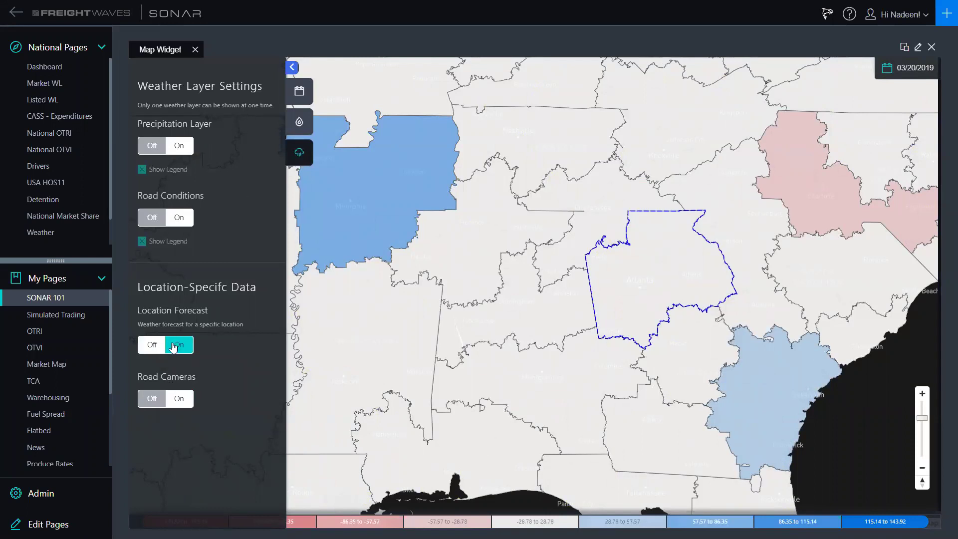
# Drop a location point in the Atlanta market and open its Hourly Weather forecast.
pyautogui.click(615, 338)
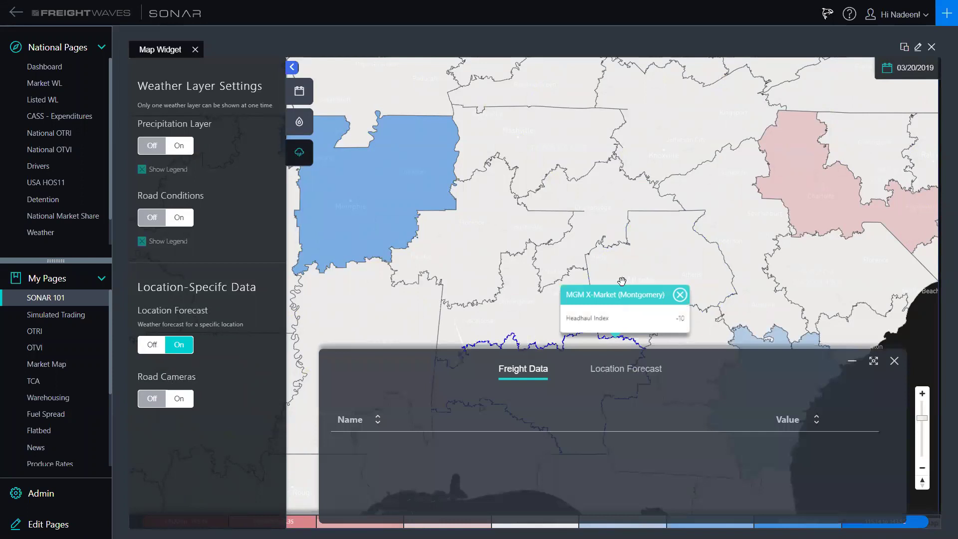
pyautogui.click(637, 238)
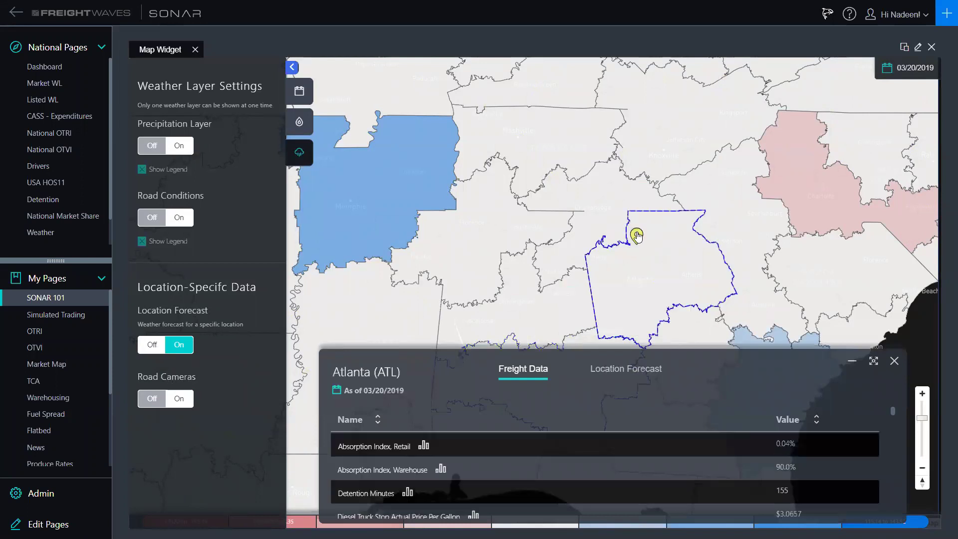
pyautogui.click(637, 238)
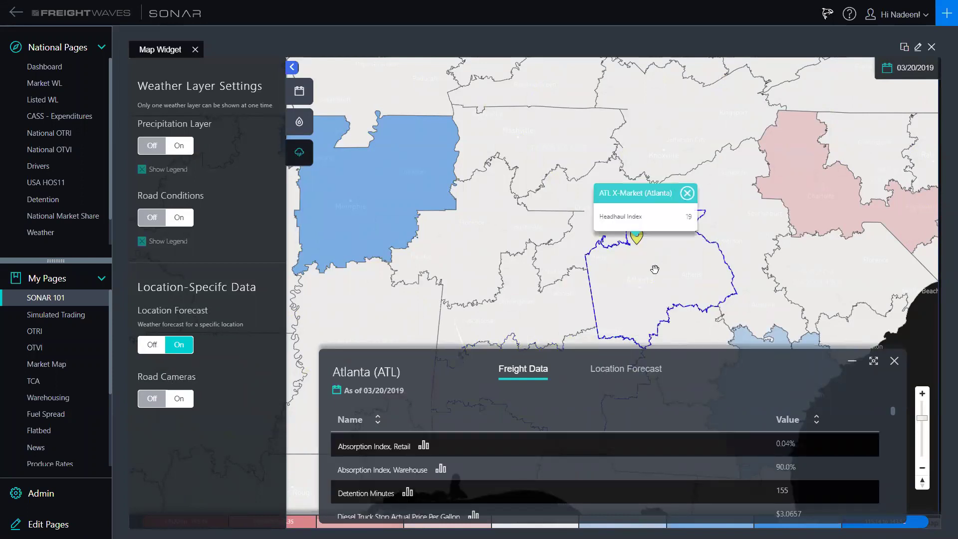
pyautogui.click(620, 371)
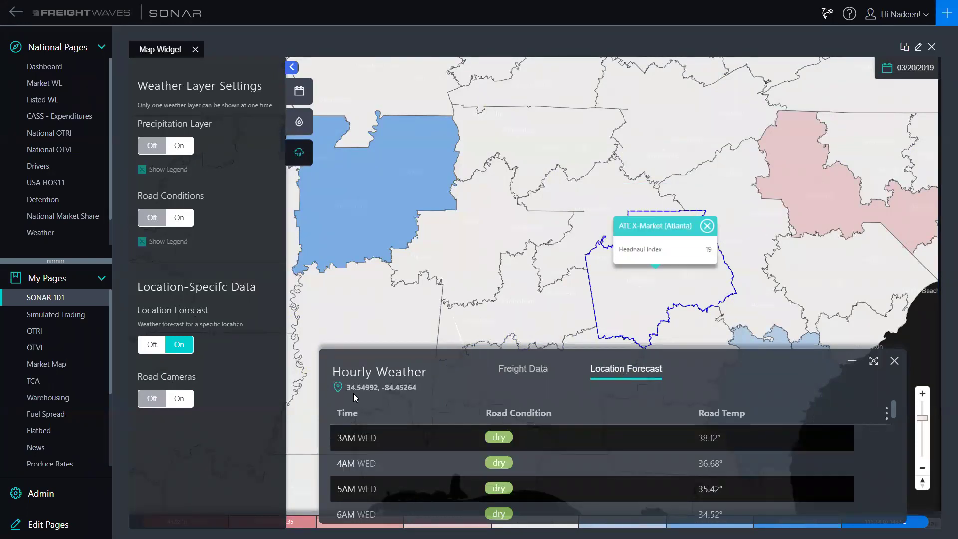
# Move the forecast point around Atlanta, settling on a spot north of the city.
pyautogui.click(688, 277)
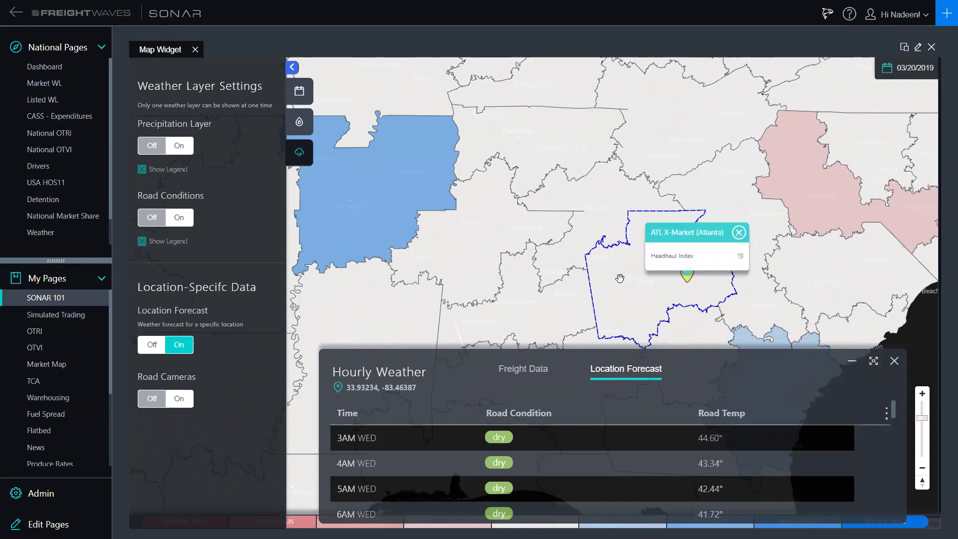
pyautogui.click(620, 279)
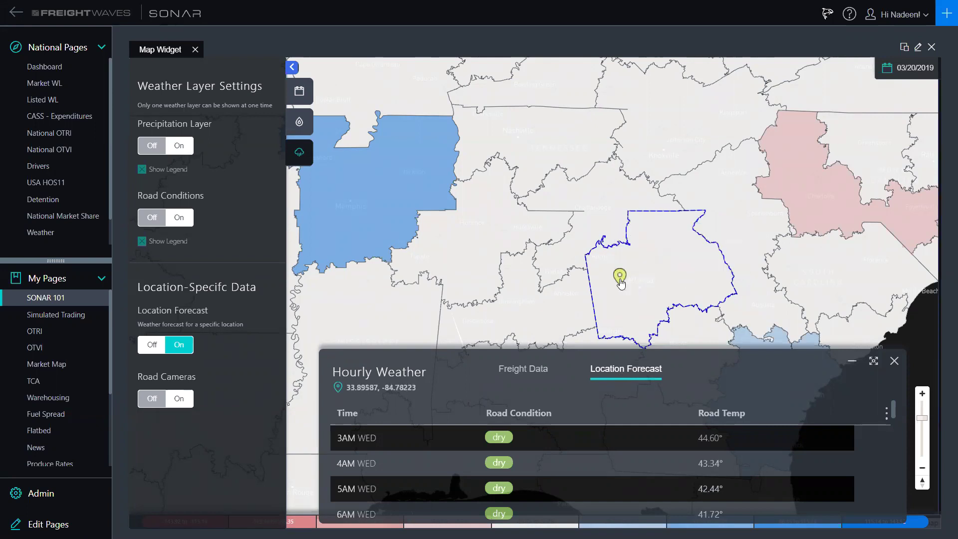
pyautogui.click(643, 306)
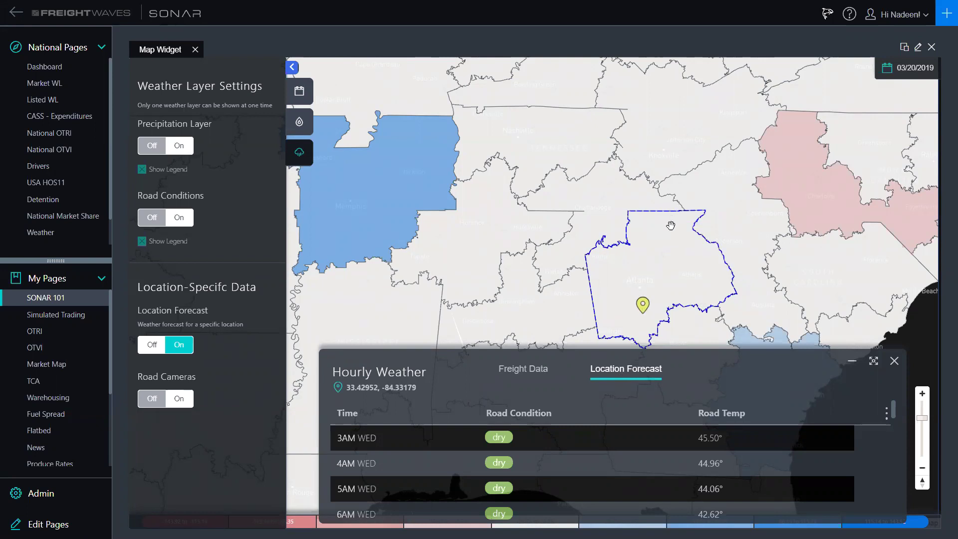
pyautogui.click(667, 236)
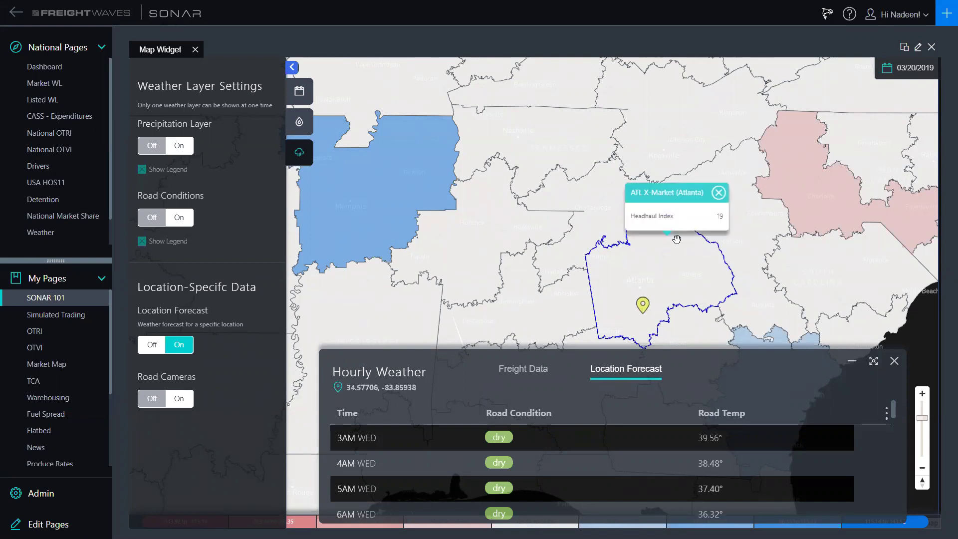
pyautogui.click(666, 238)
pyautogui.click(656, 244)
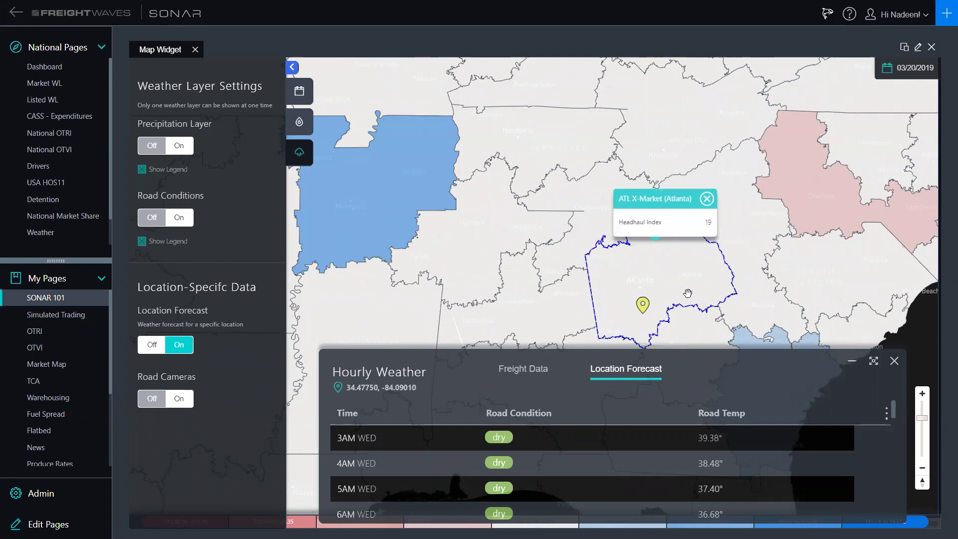
# Enlarge the hourly weather table and add a Wind Speed column.
pyautogui.click(875, 364)
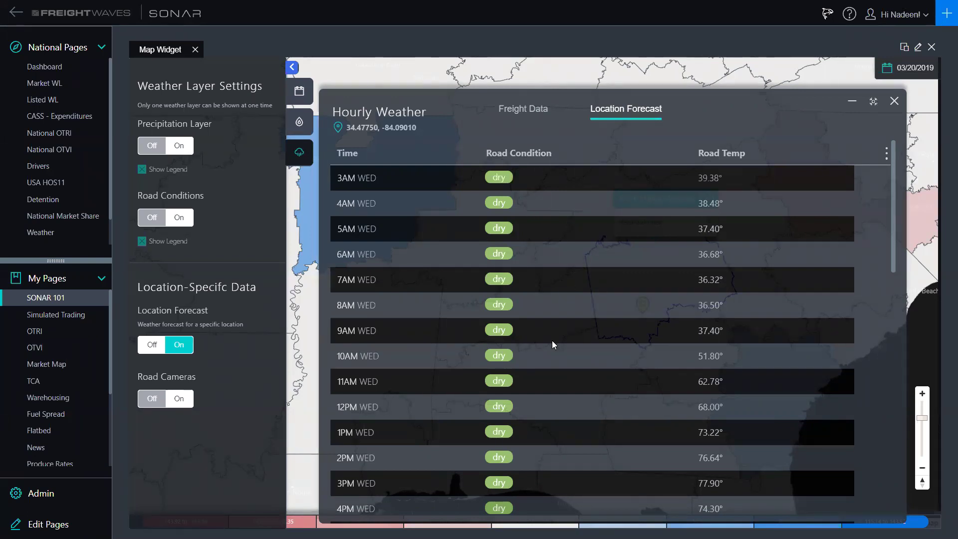
pyautogui.scroll(-5, 551, 340)
pyautogui.scroll(-3, 552, 341)
pyautogui.scroll(9, 552, 340)
pyautogui.click(887, 154)
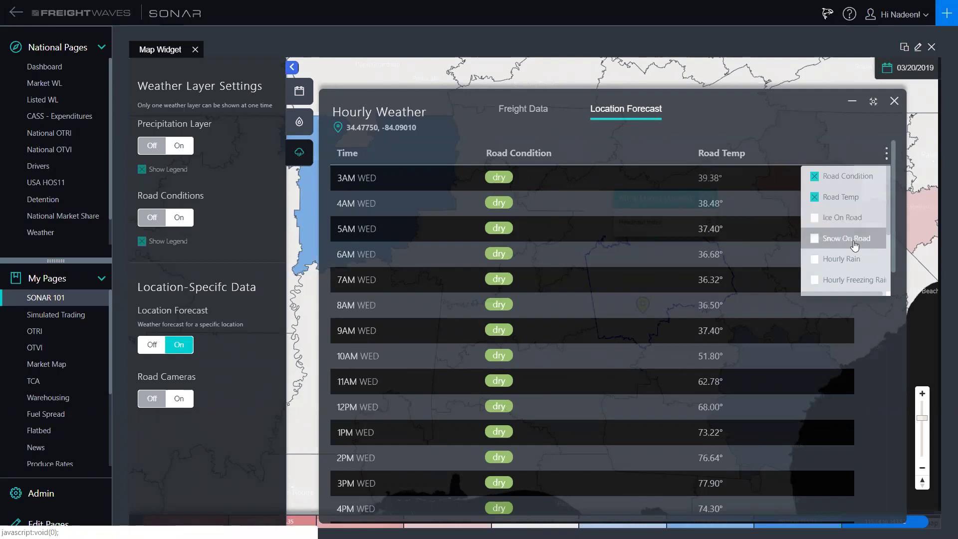
pyautogui.scroll(-2, 867, 263)
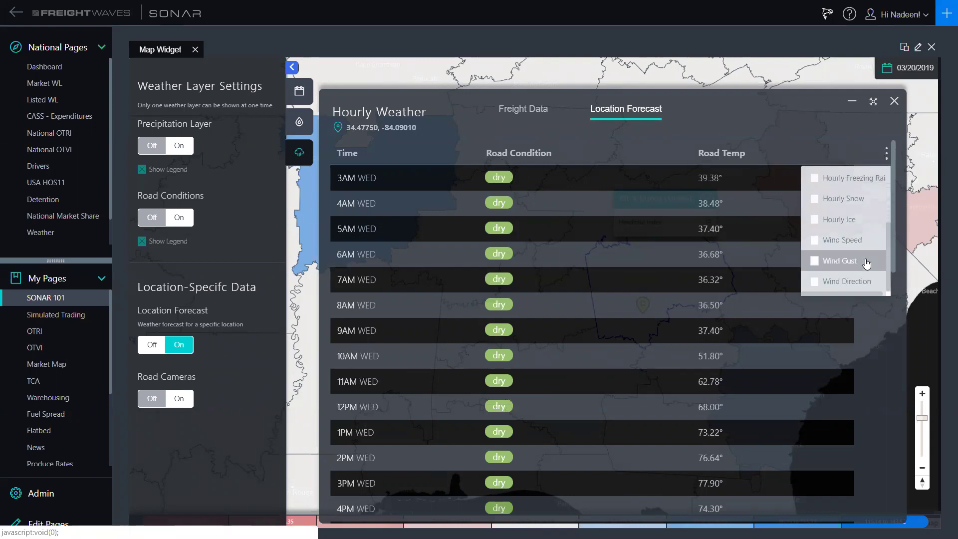
pyautogui.scroll(-1, 867, 263)
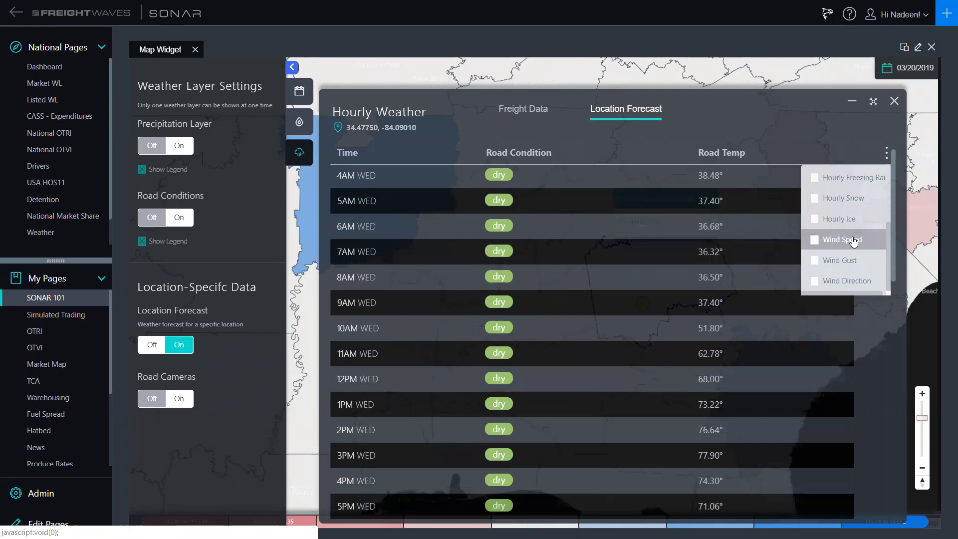
pyautogui.click(854, 242)
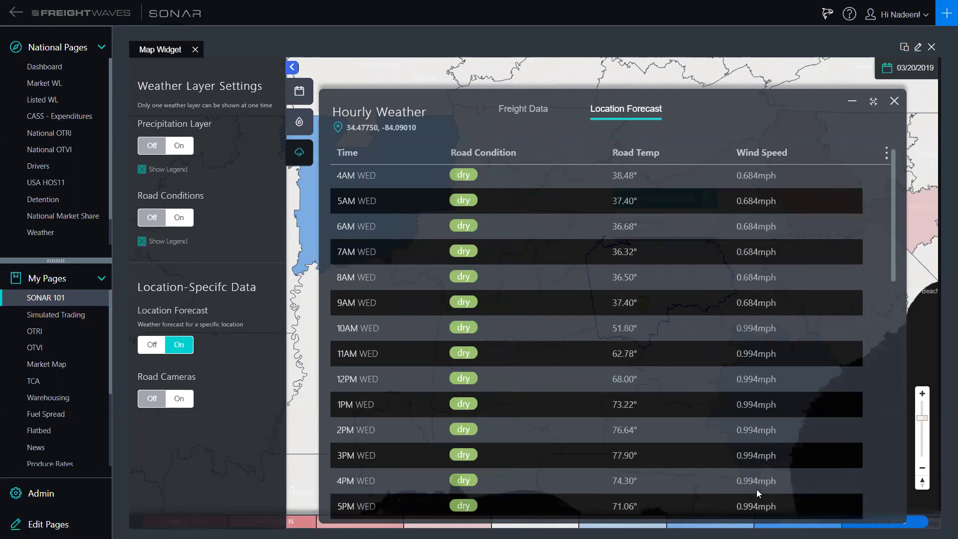
# Add then remove the Hourly Rain column, and return to Atlanta's Freight Data.
pyautogui.click(887, 154)
pyautogui.scroll(3, 856, 249)
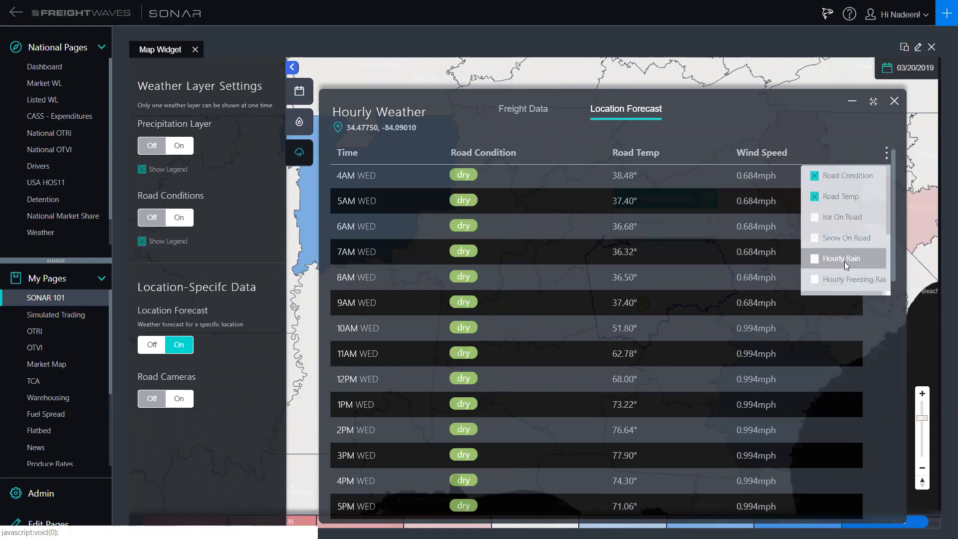
pyautogui.click(844, 259)
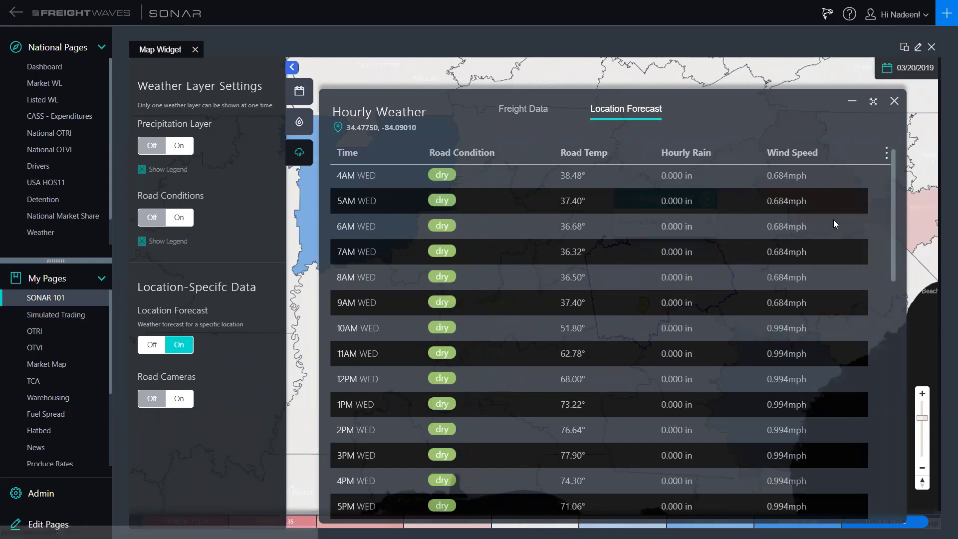
pyautogui.click(883, 160)
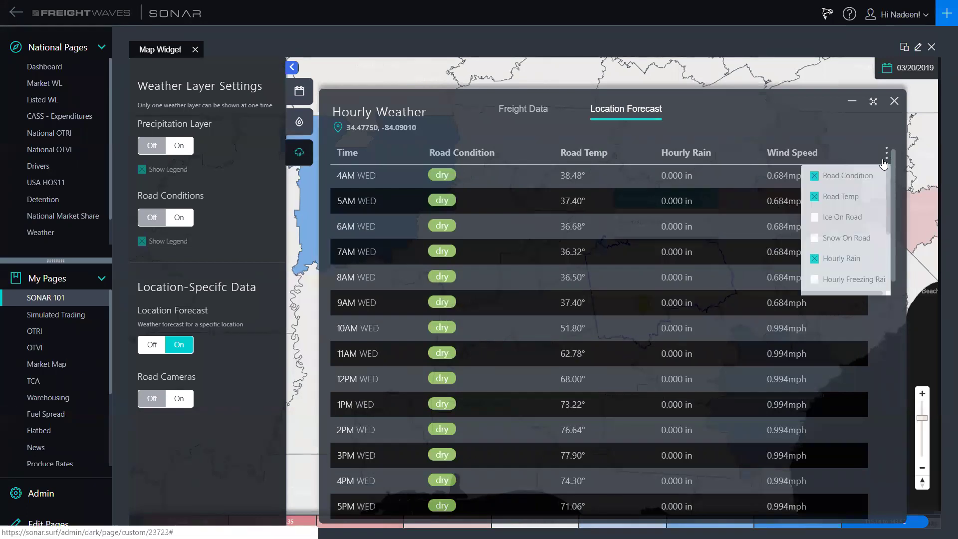
pyautogui.click(839, 258)
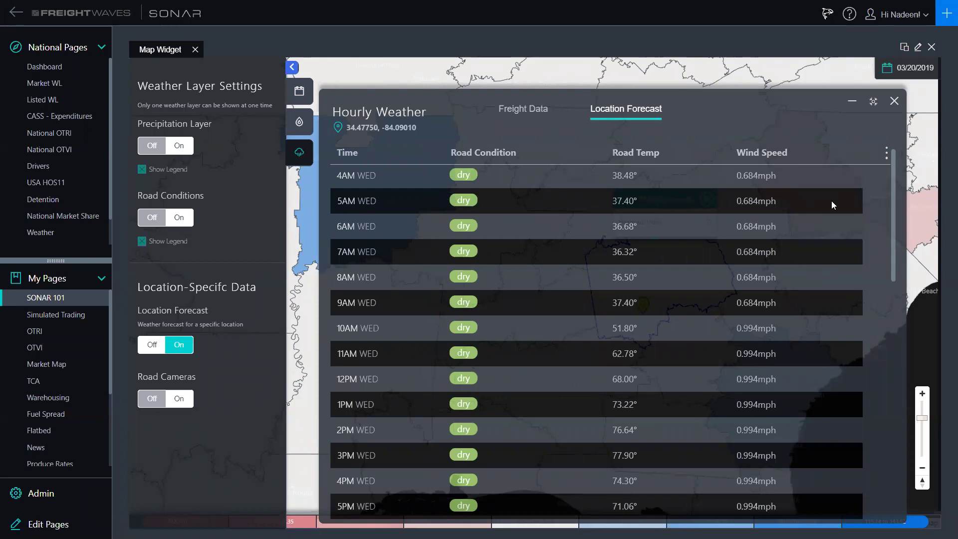
pyautogui.click(523, 111)
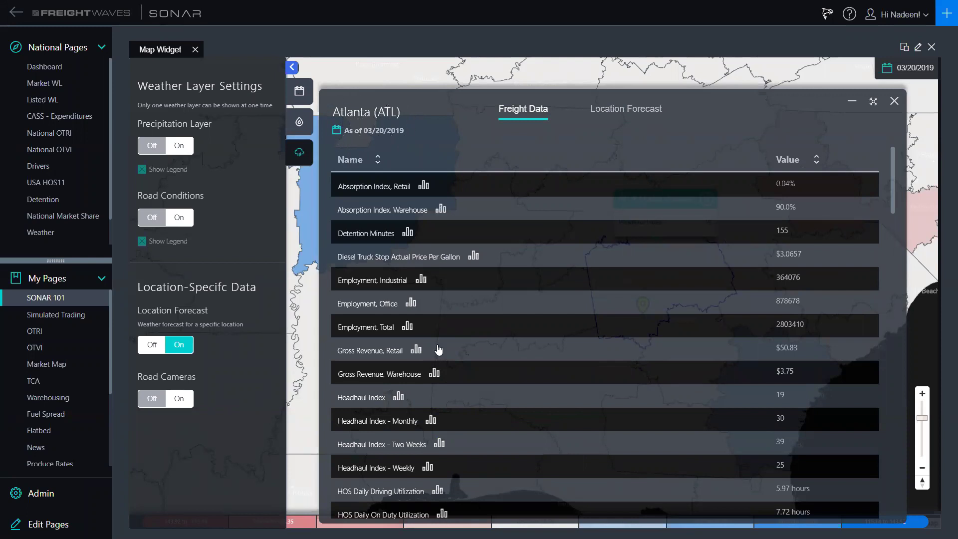
# View Atlanta's Inbound Tender Market Share chart over 1Y, then close it and the Atlanta panel.
pyautogui.scroll(-3, 438, 319)
pyautogui.scroll(-1, 438, 320)
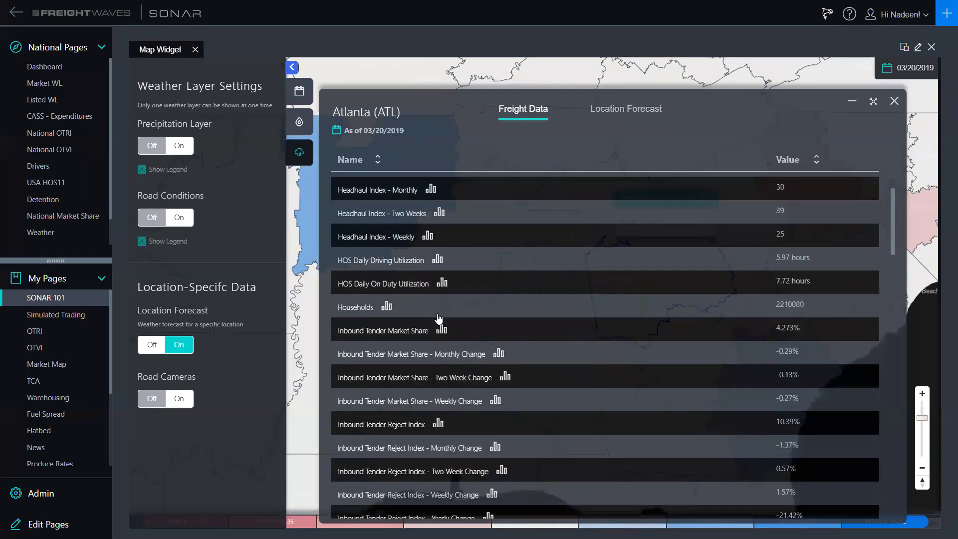
pyautogui.scroll(-1, 438, 320)
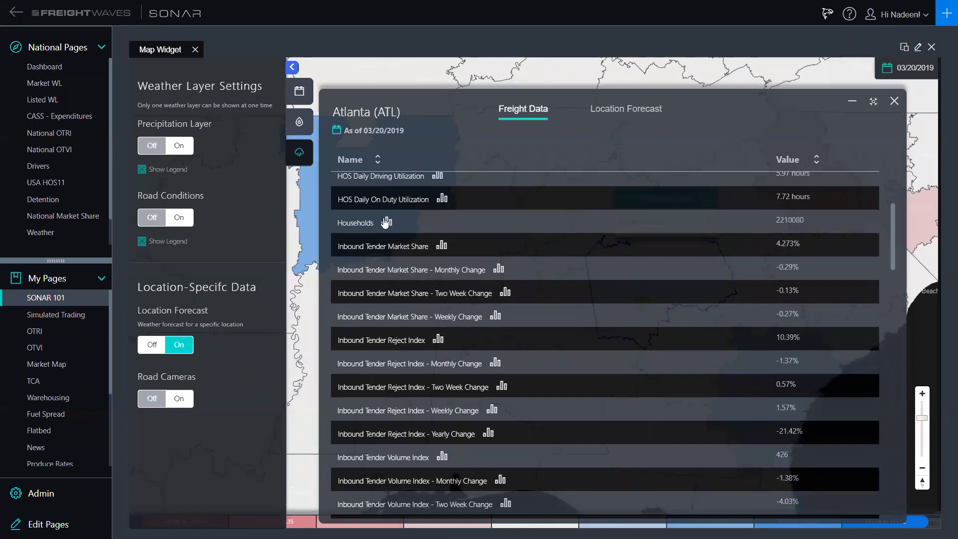
pyautogui.click(442, 247)
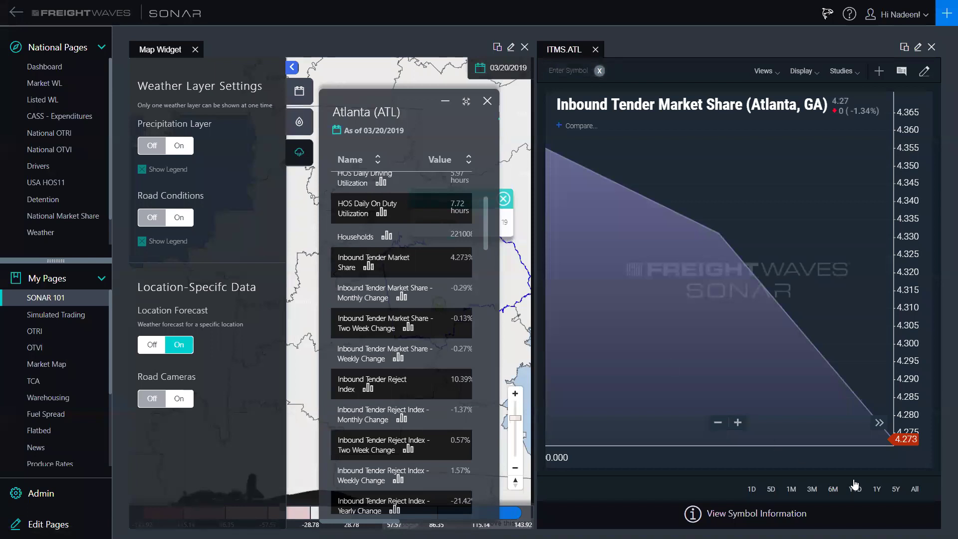
pyautogui.click(877, 489)
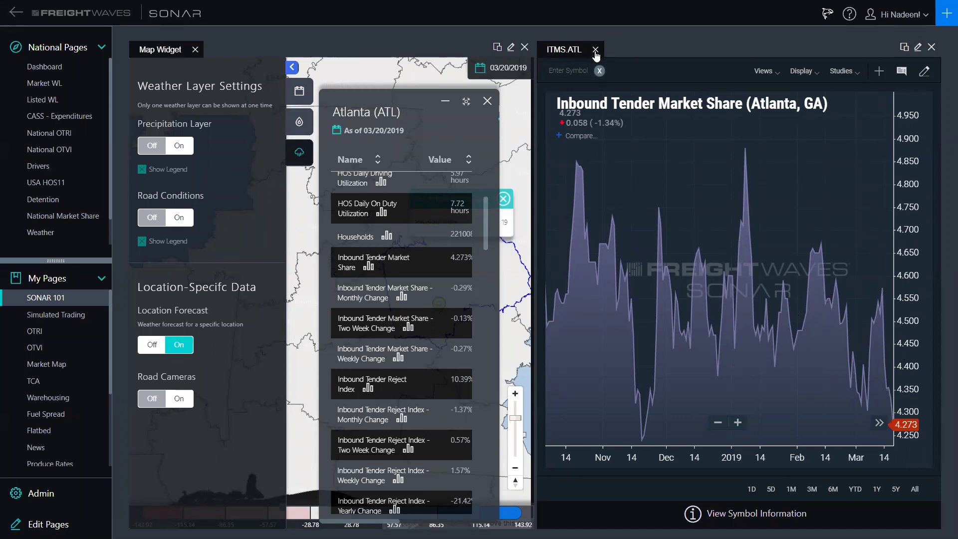
pyautogui.click(595, 50)
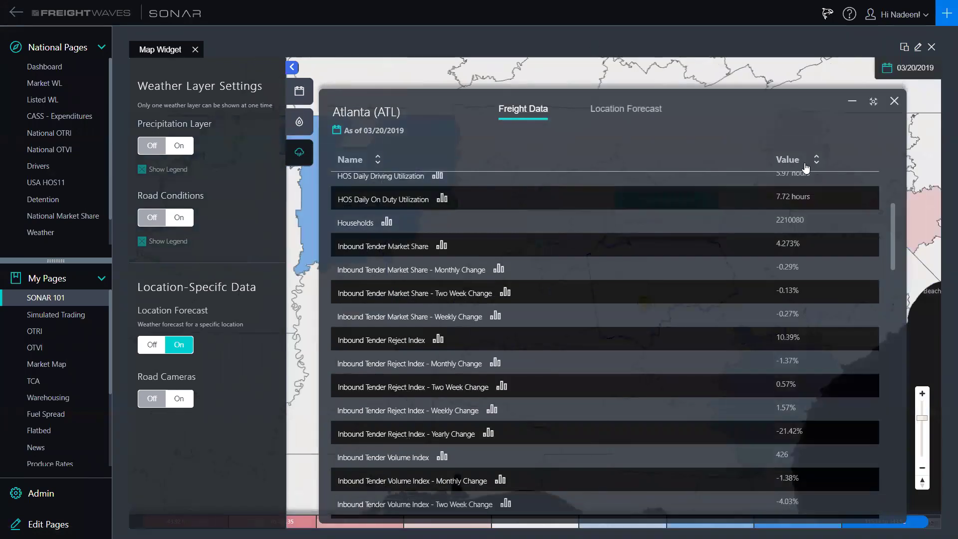
pyautogui.click(895, 101)
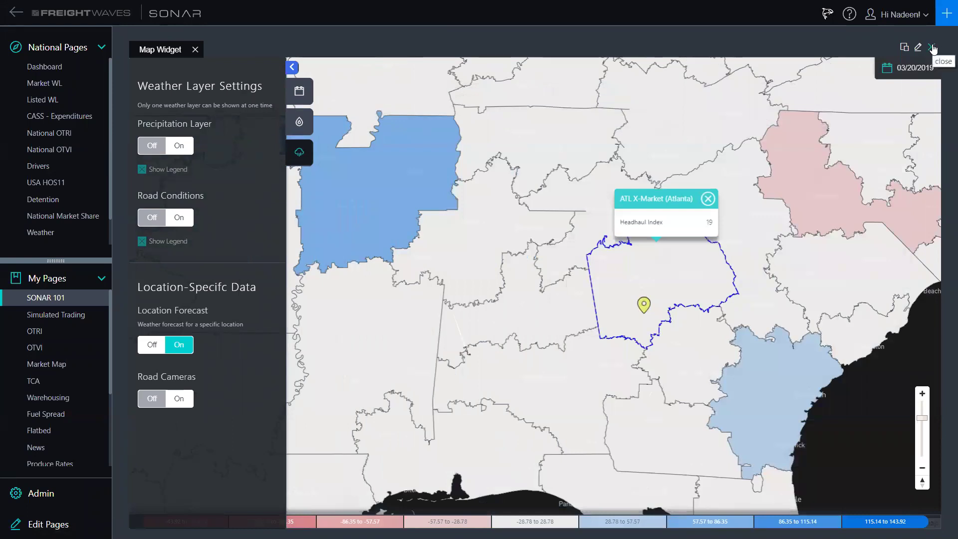
# Close the map widget and add a Watchlist Tree Map widget in its place.
pyautogui.click(932, 48)
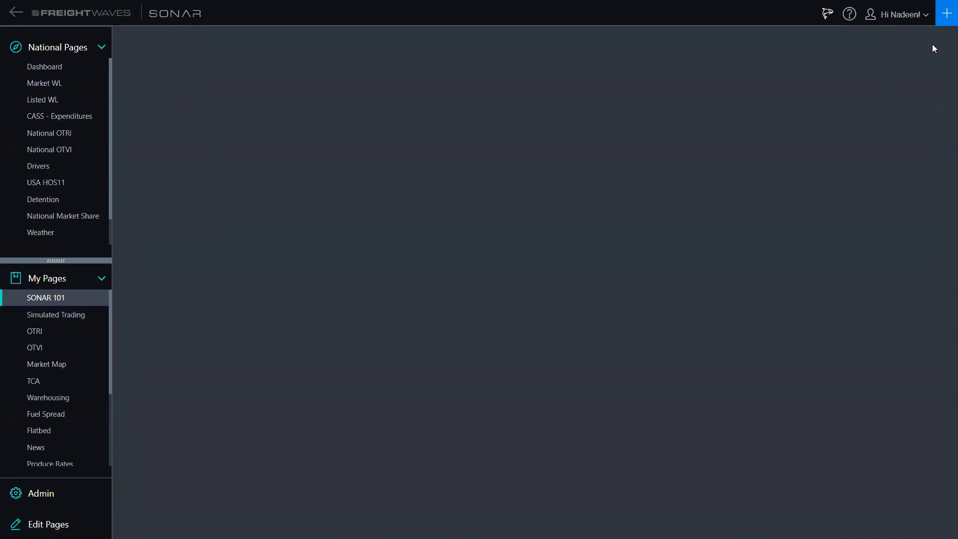
pyautogui.click(947, 20)
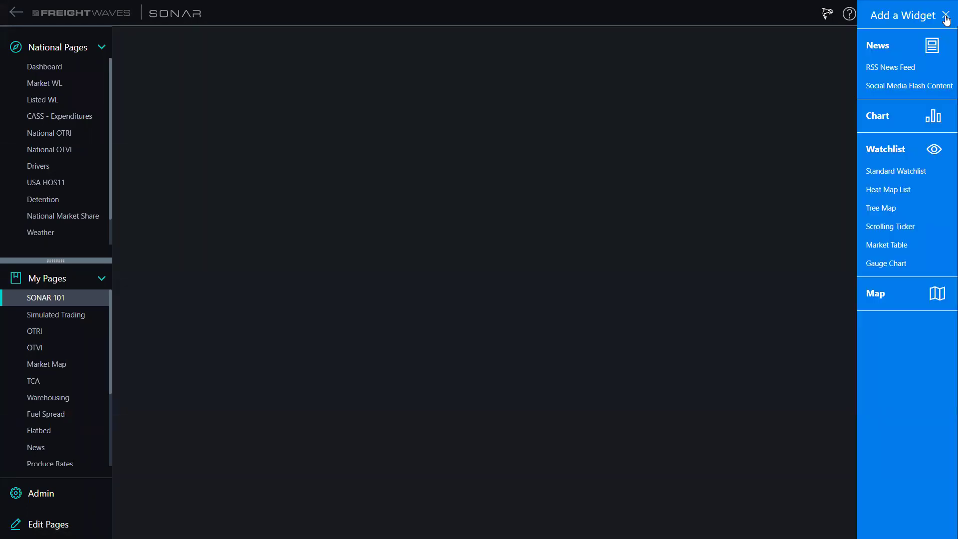
pyautogui.click(887, 209)
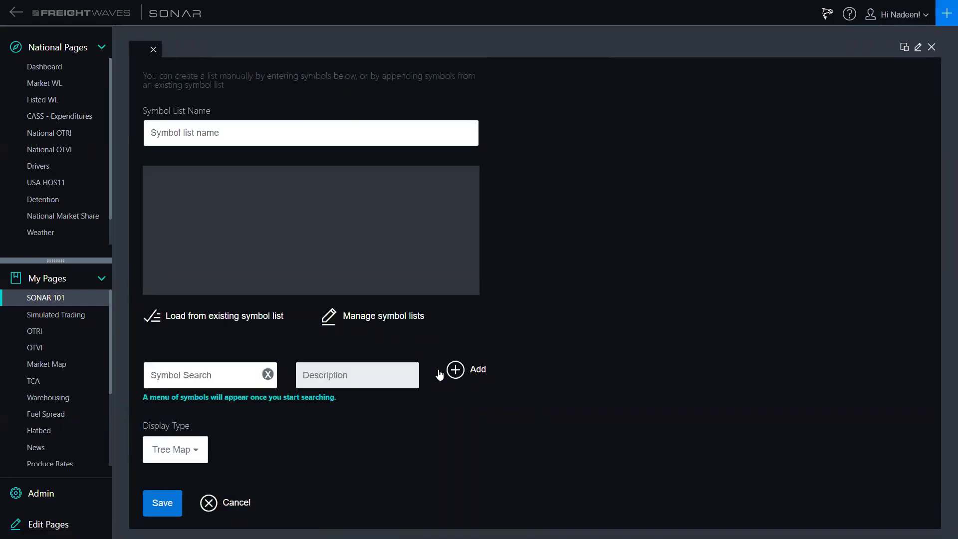
# Pick the default symbol list OTRI - Market Outbound Lanes - Los Angeles, CA.
pyautogui.click(200, 317)
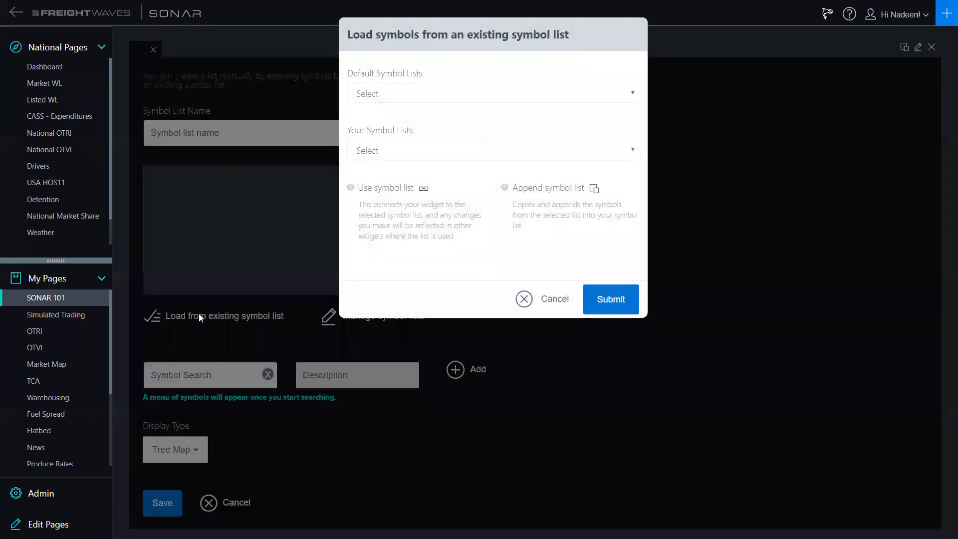
pyautogui.click(490, 90)
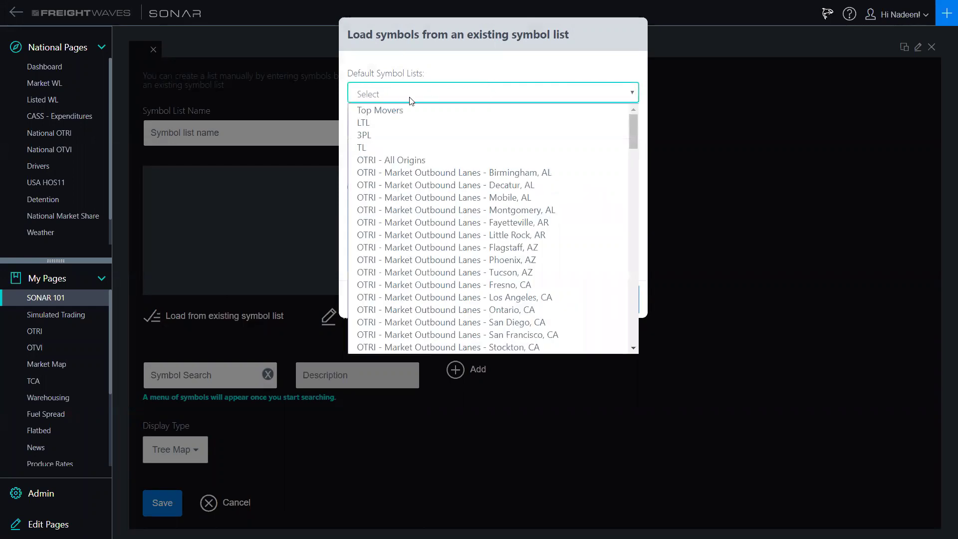
pyautogui.scroll(-3, 428, 298)
pyautogui.scroll(-5, 428, 298)
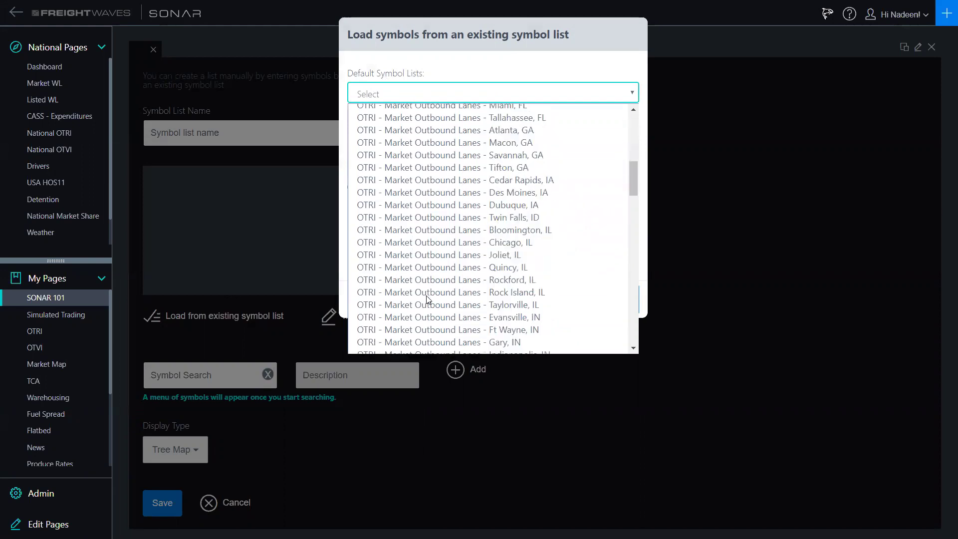
pyautogui.scroll(8, 428, 298)
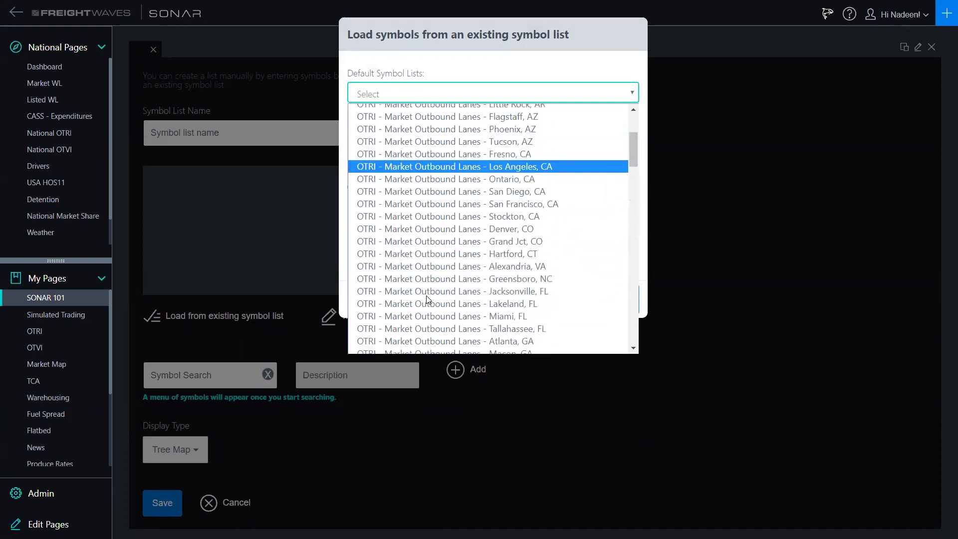
pyautogui.scroll(1, 428, 299)
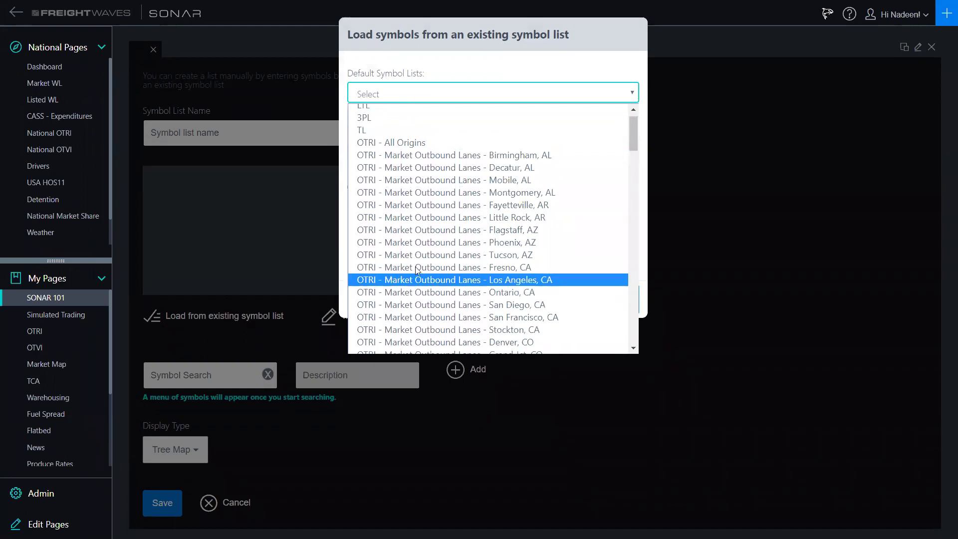
pyautogui.click(513, 285)
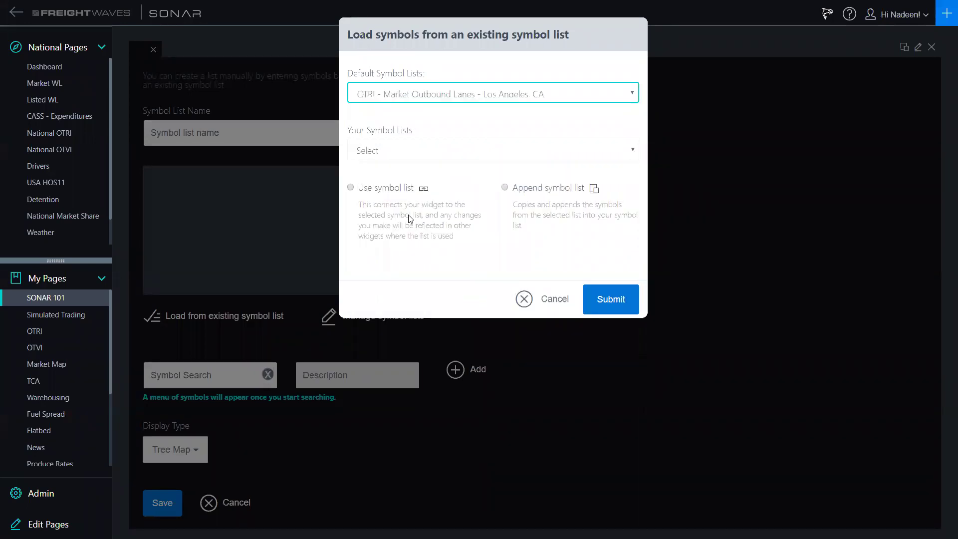
# Link the Tree Map to that symbol list, submit it, and save the widget.
pyautogui.click(351, 188)
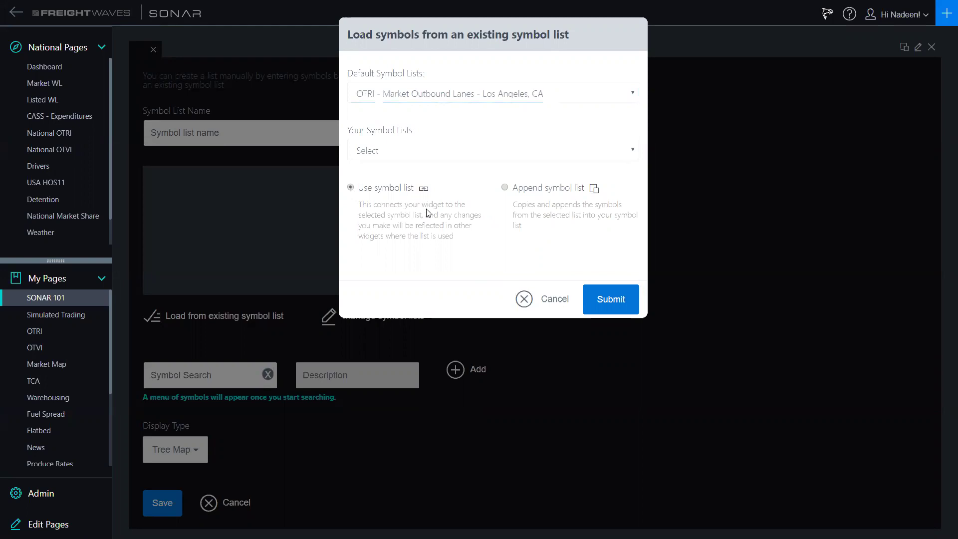
pyautogui.click(606, 299)
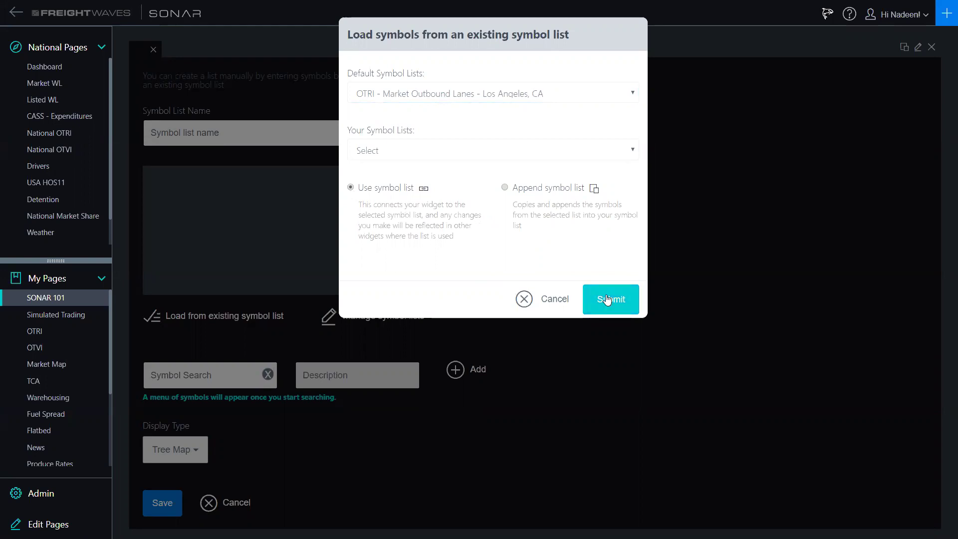
pyautogui.click(607, 298)
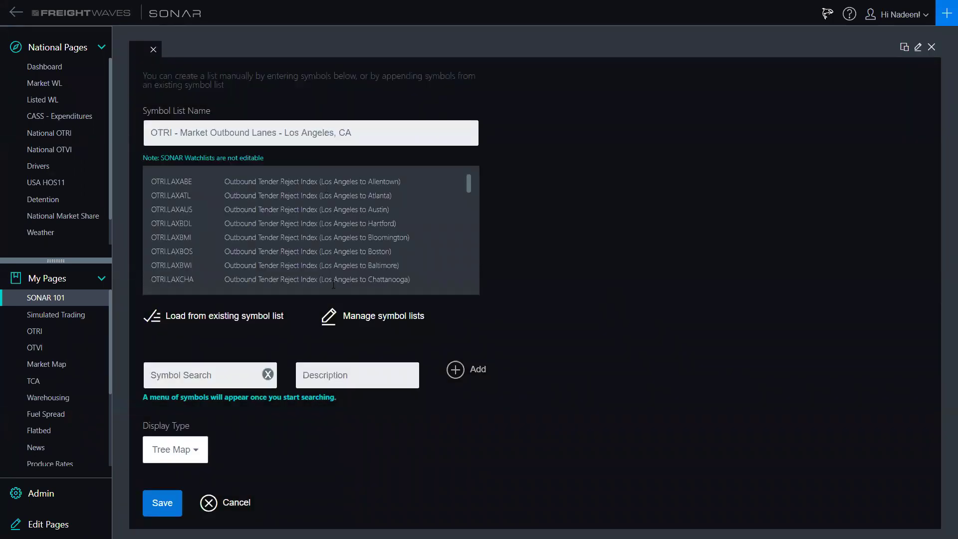
pyautogui.scroll(-10, 329, 201)
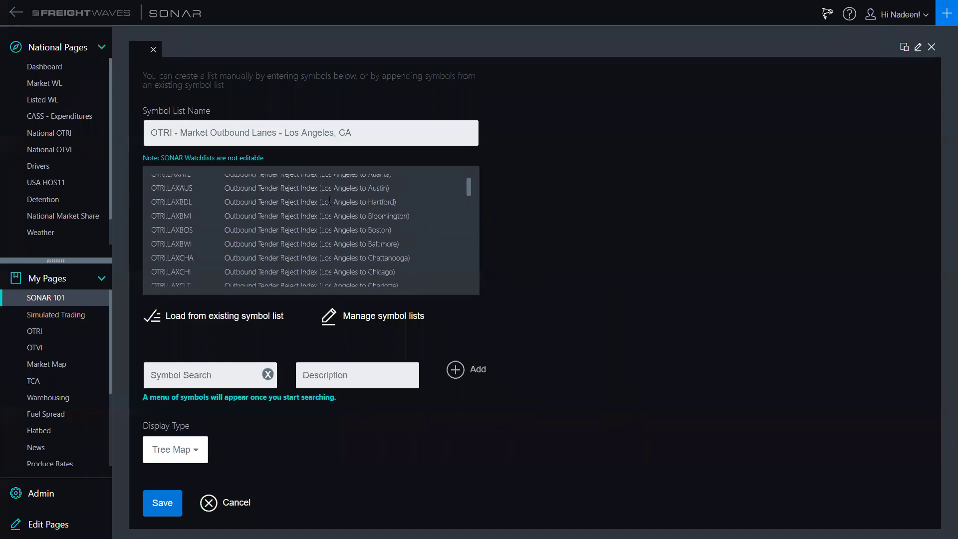
pyautogui.scroll(-10, 329, 202)
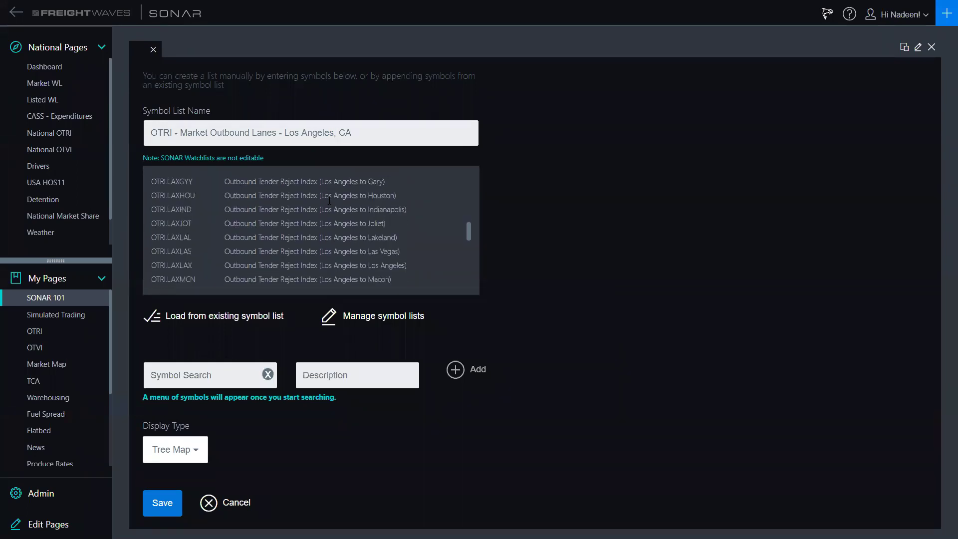
pyautogui.scroll(20, 329, 201)
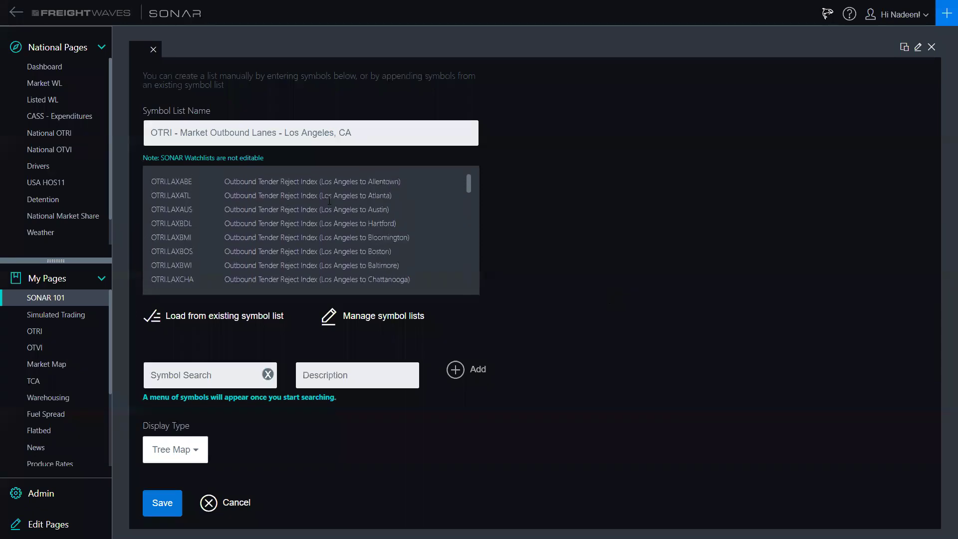
pyautogui.scroll(-2, 279, 212)
pyautogui.scroll(2, 279, 213)
pyautogui.click(160, 509)
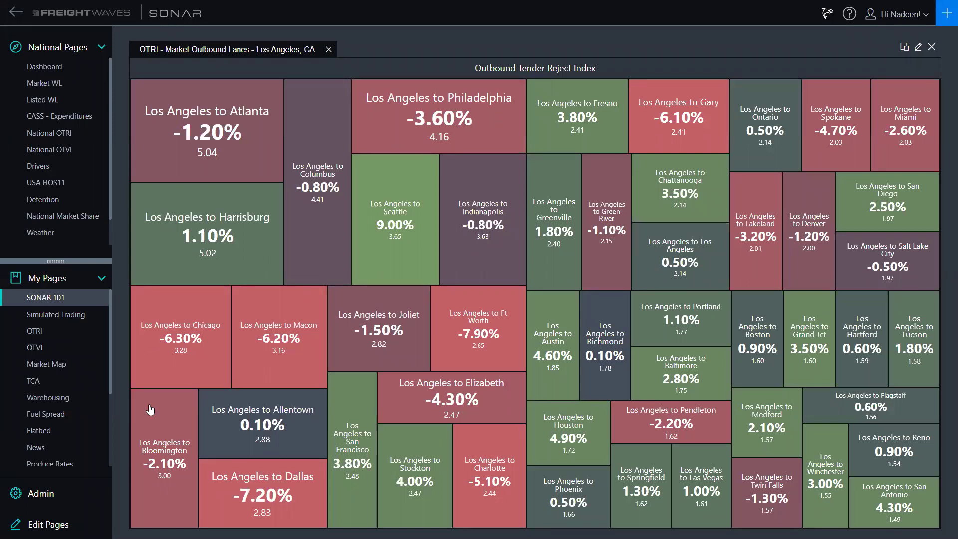
# Read the treemap tooltips for lanes like Los Angeles to Atlanta and Los Angeles to San Antonio.
pyautogui.moveTo(197, 111)
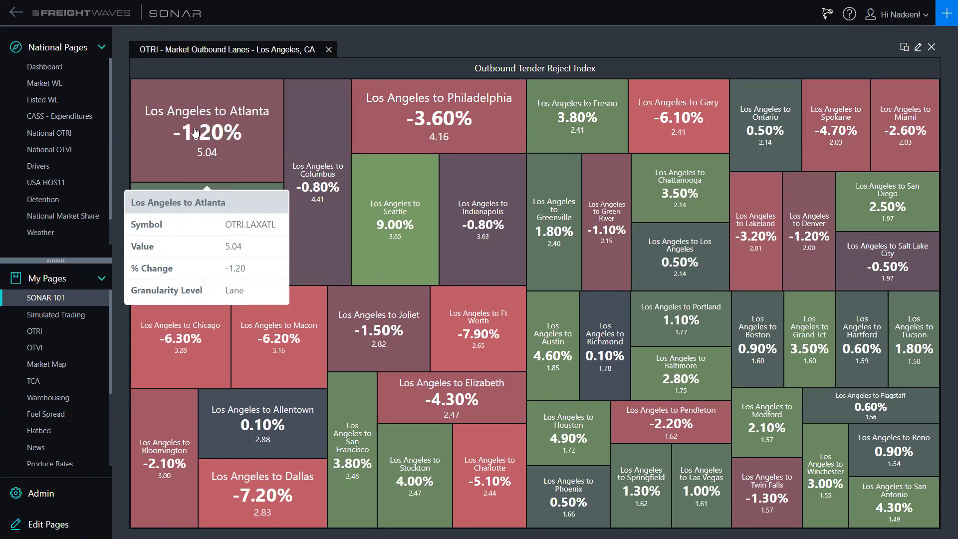
pyautogui.moveTo(907, 502)
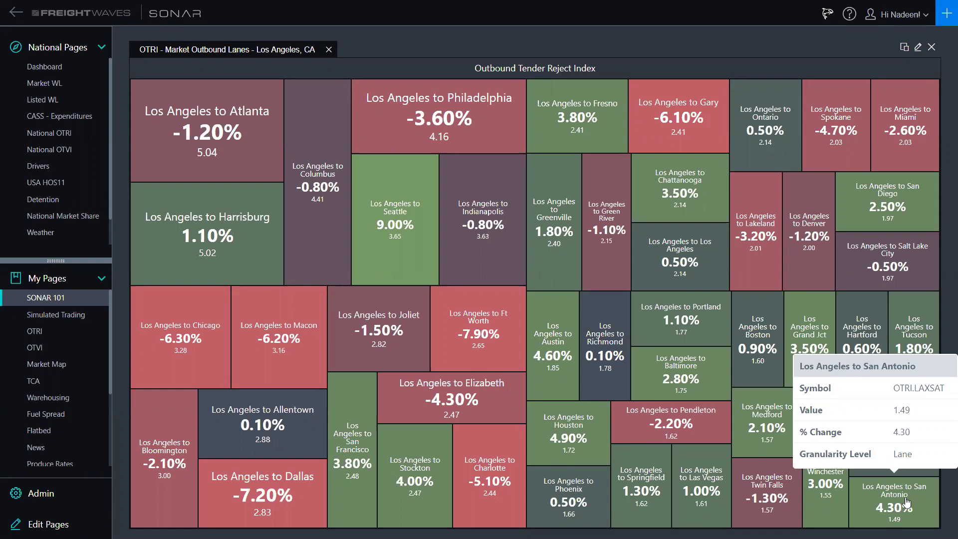
pyautogui.moveTo(675, 107)
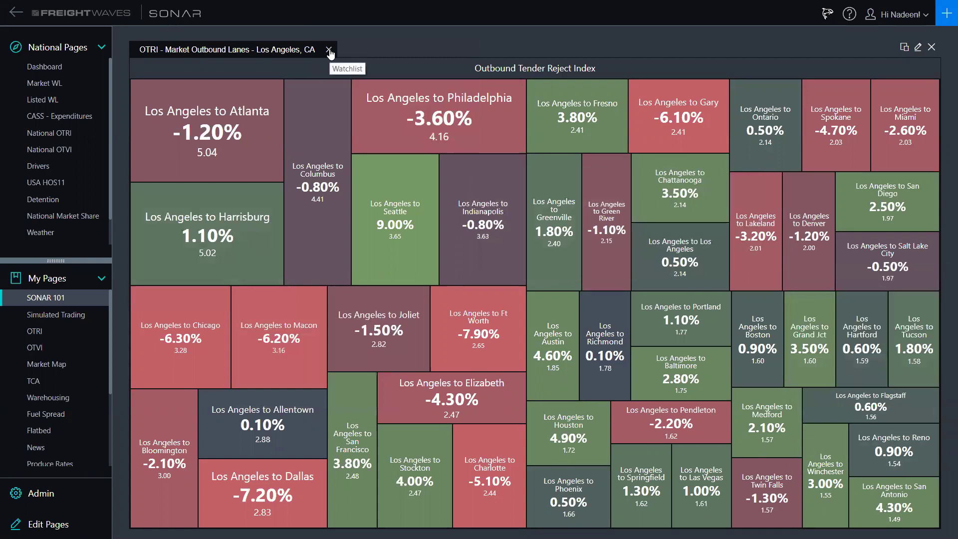
# Replace the Los Angeles treemap with a new Heat Map List watchlist widget.
pyautogui.click(329, 50)
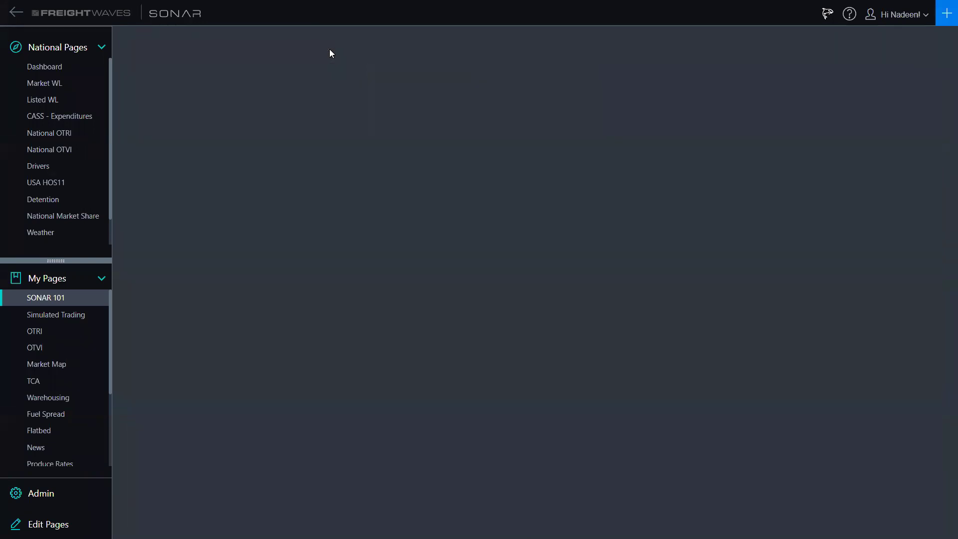
pyautogui.click(947, 14)
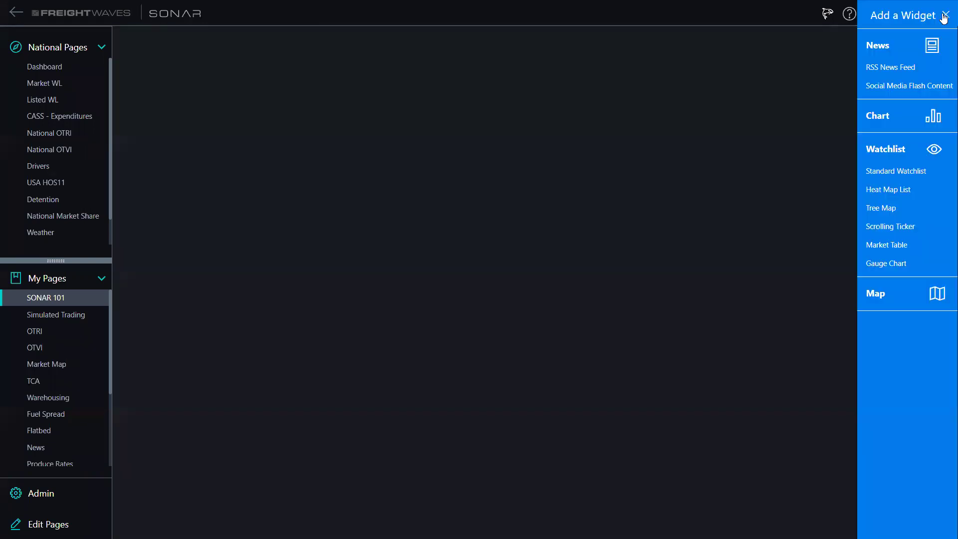
pyautogui.click(881, 191)
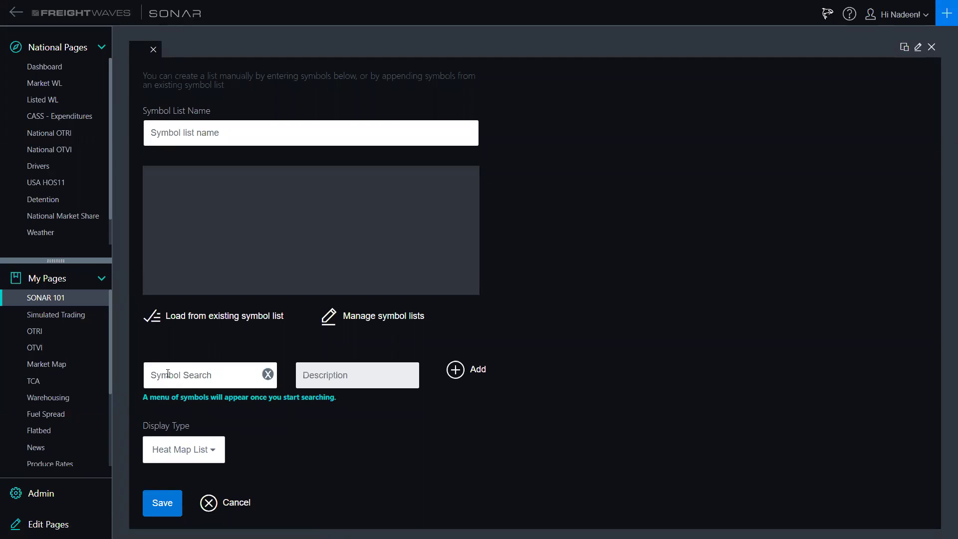
# Search for OTRI.ATL and add it to the symbol list.
pyautogui.click(167, 374)
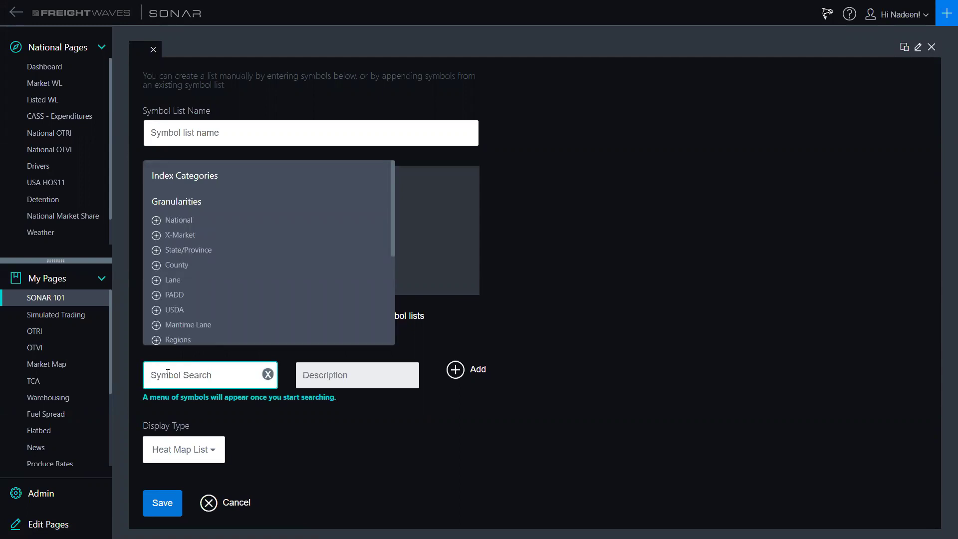
pyautogui.write('otri.')
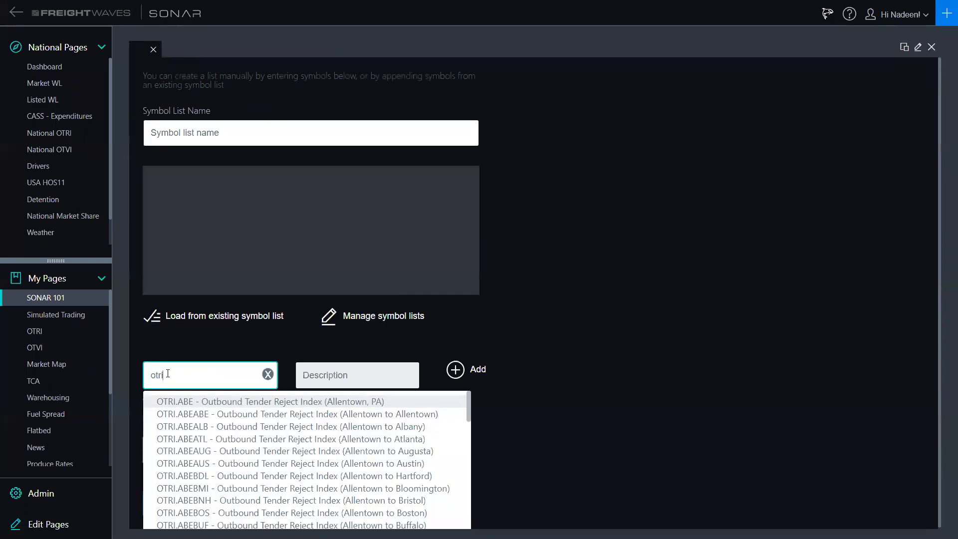
pyautogui.write('atl')
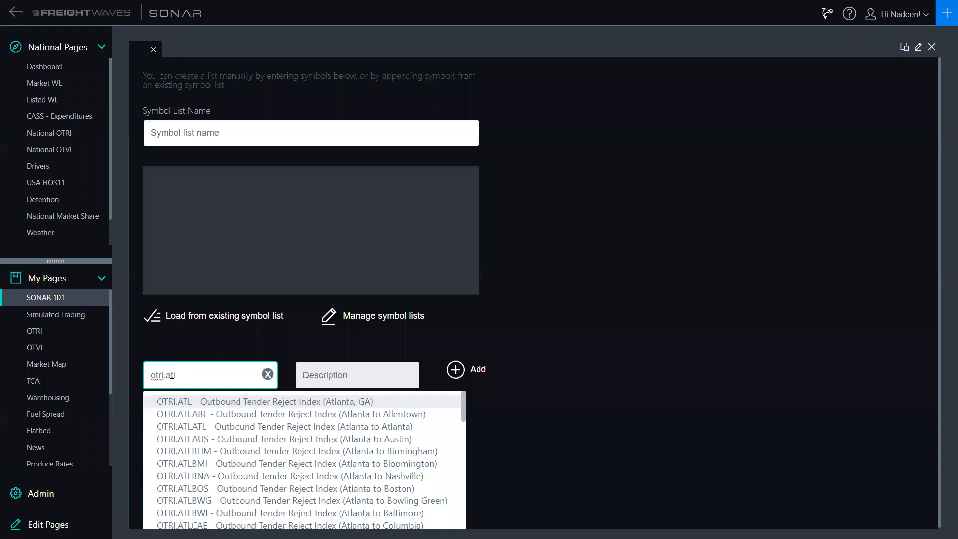
pyautogui.click(183, 405)
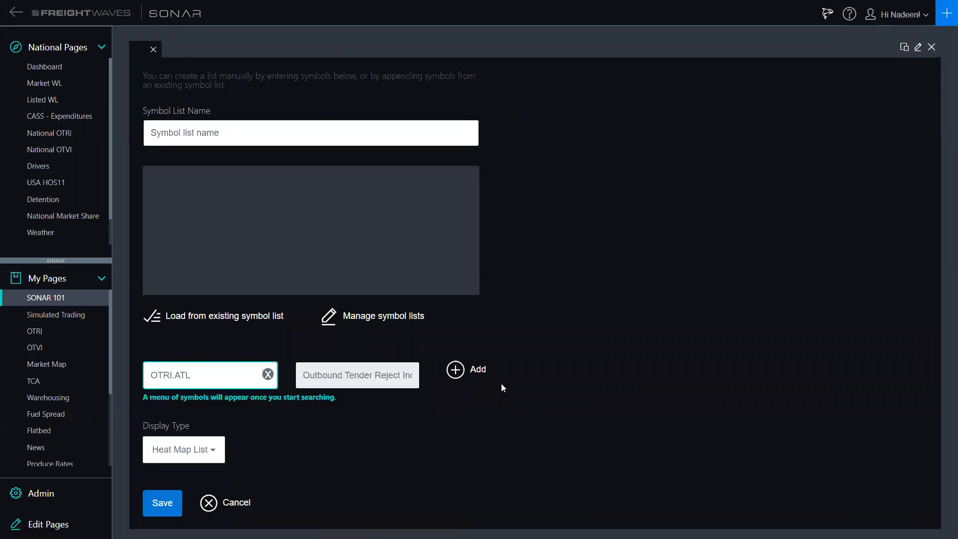
pyautogui.click(462, 384)
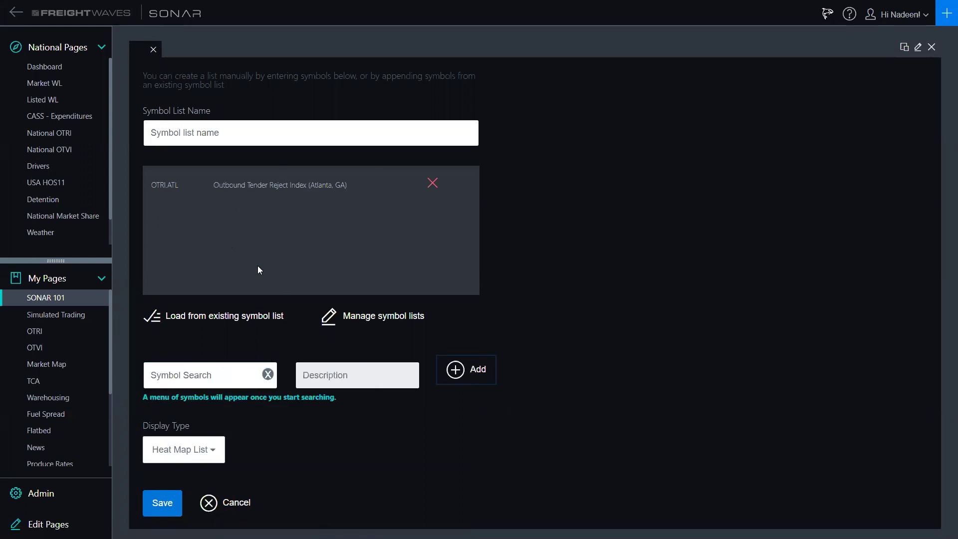
# Add all X-Market Tender Lead Time symbols and save as Tender Lead Time - X-Market.
pyautogui.click(186, 376)
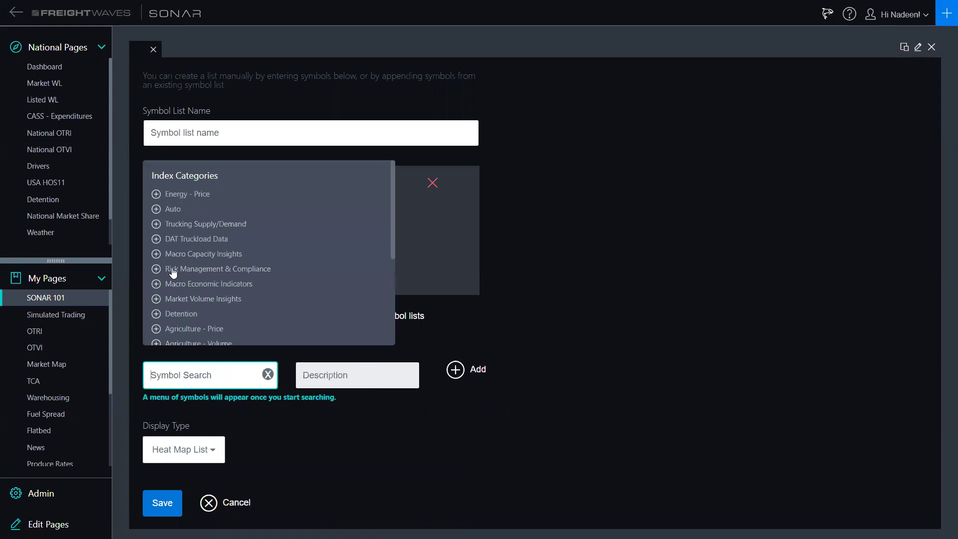
pyautogui.click(156, 225)
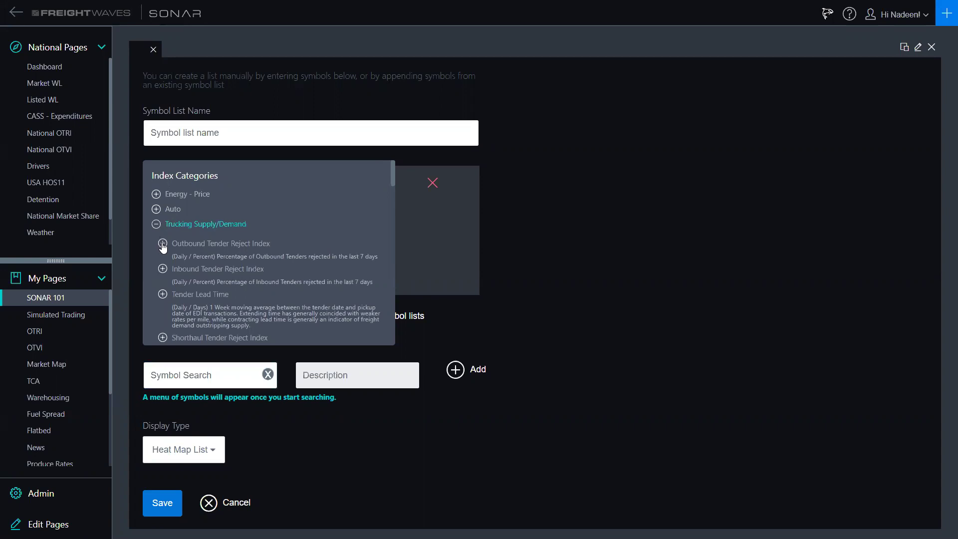
pyautogui.click(162, 294)
pyautogui.scroll(-3, 304, 284)
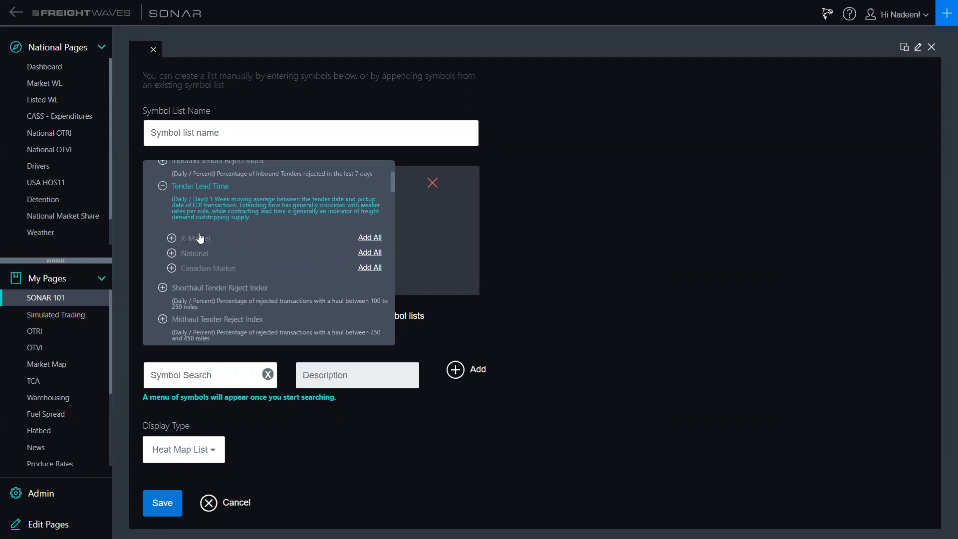
pyautogui.click(375, 238)
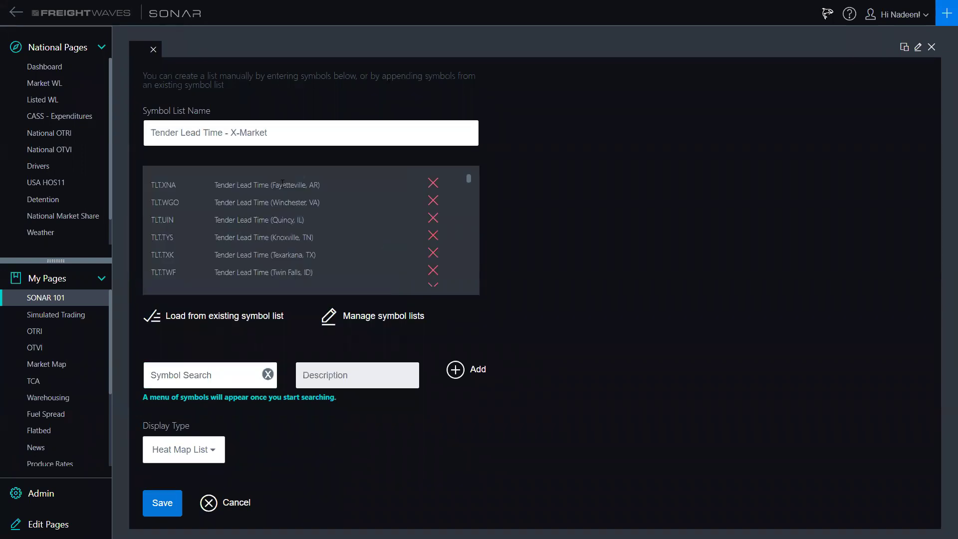
pyautogui.scroll(-10, 230, 251)
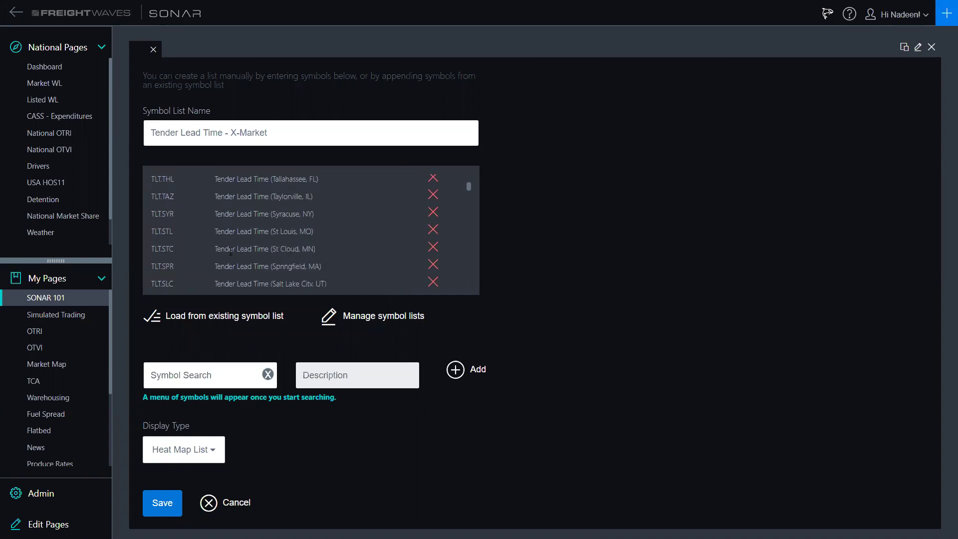
pyautogui.click(166, 505)
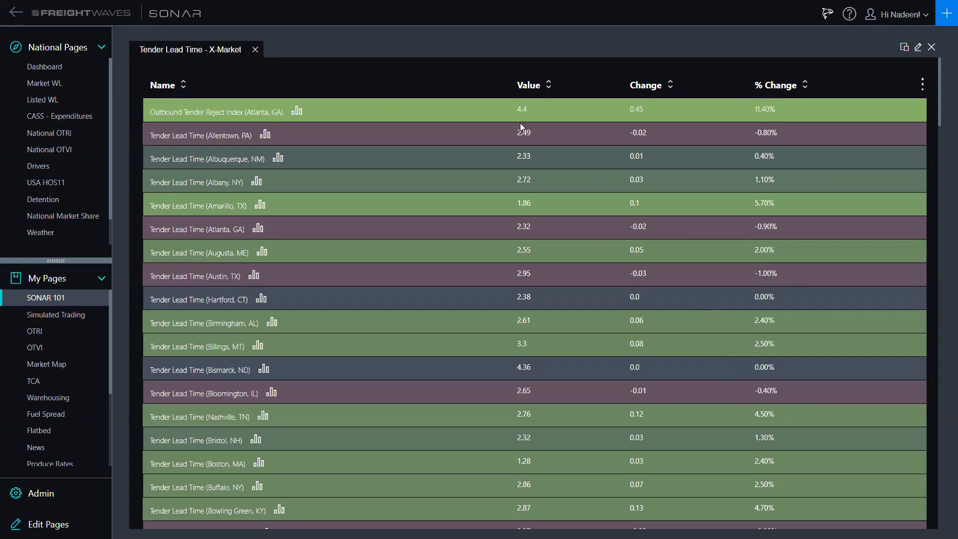
# Sort the heat map by Value, % Change, Change, then Name, and briefly chart OTRI.ATL.
pyautogui.click(529, 86)
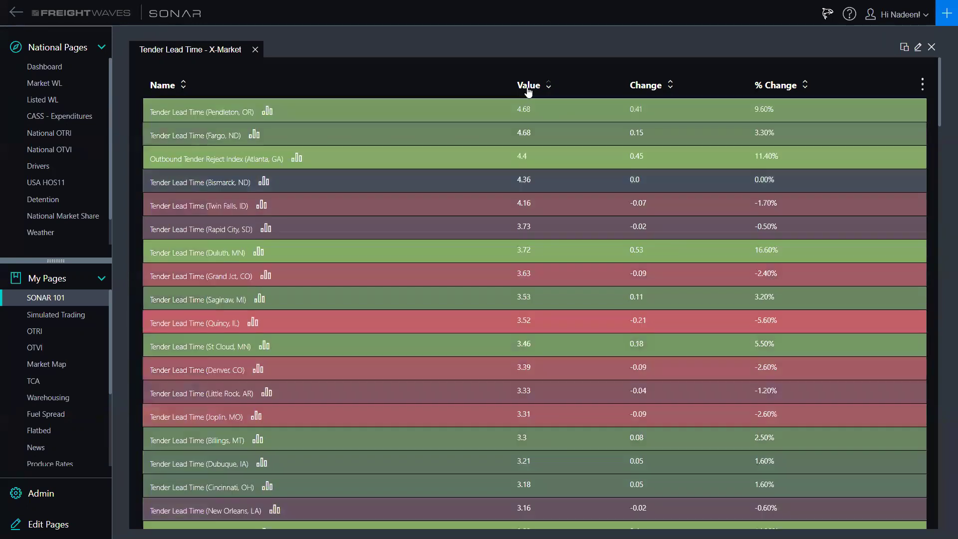
pyautogui.click(775, 89)
pyautogui.click(645, 86)
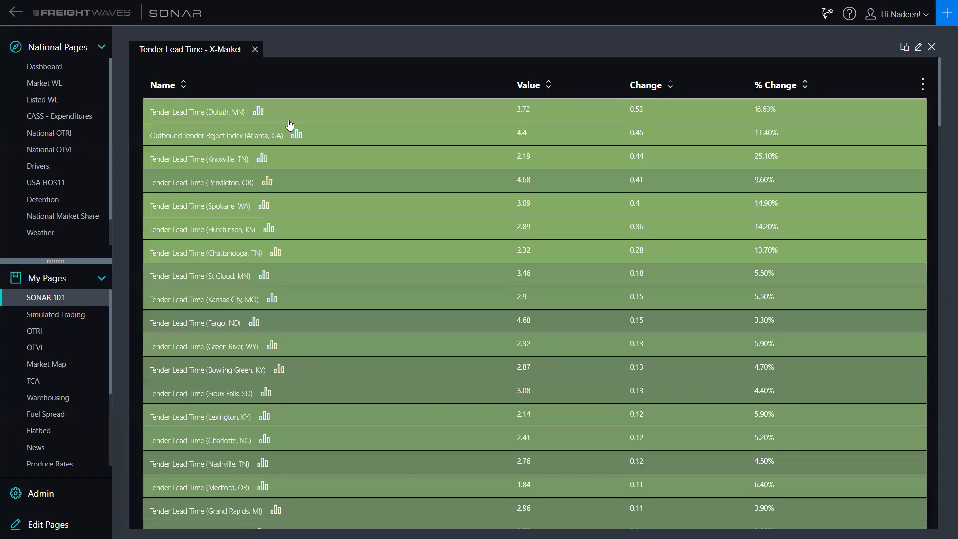
pyautogui.click(166, 86)
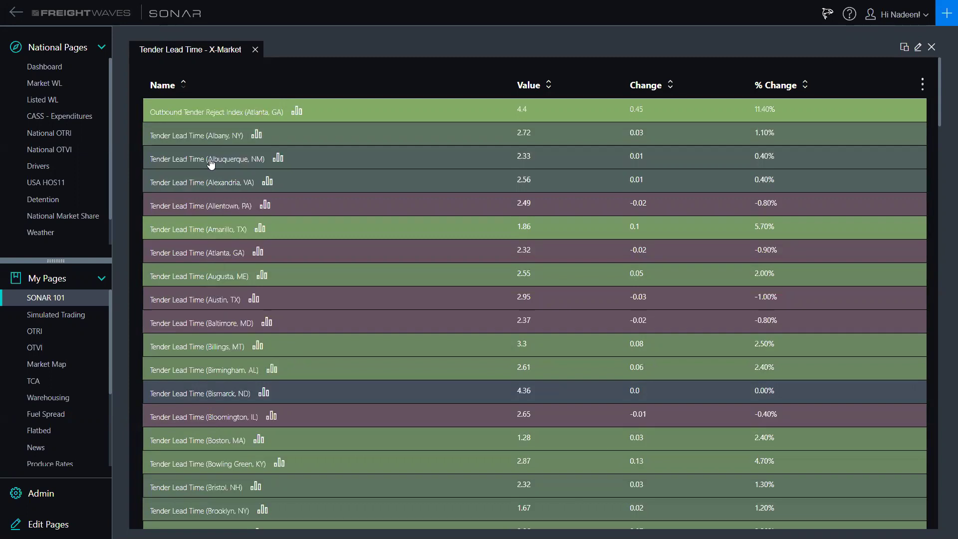
pyautogui.click(296, 111)
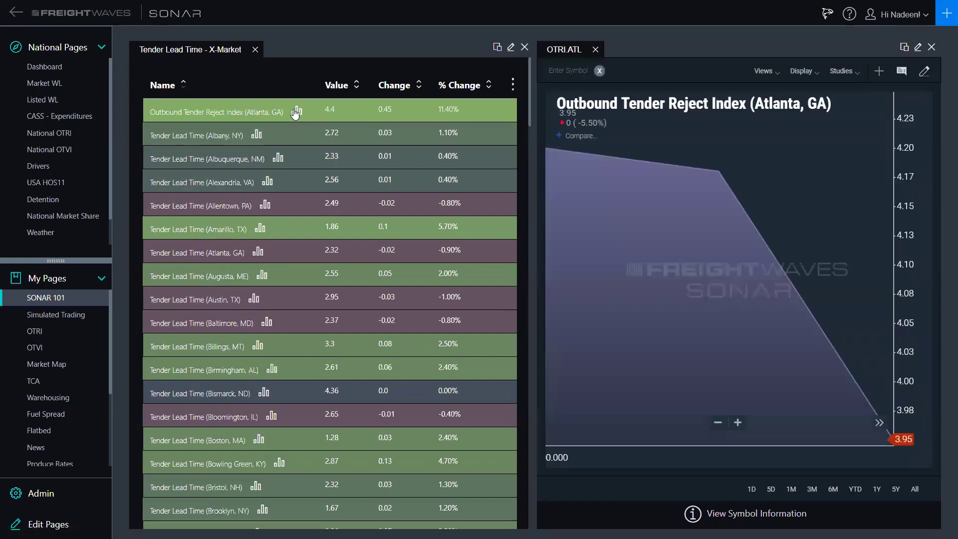
pyautogui.click(596, 50)
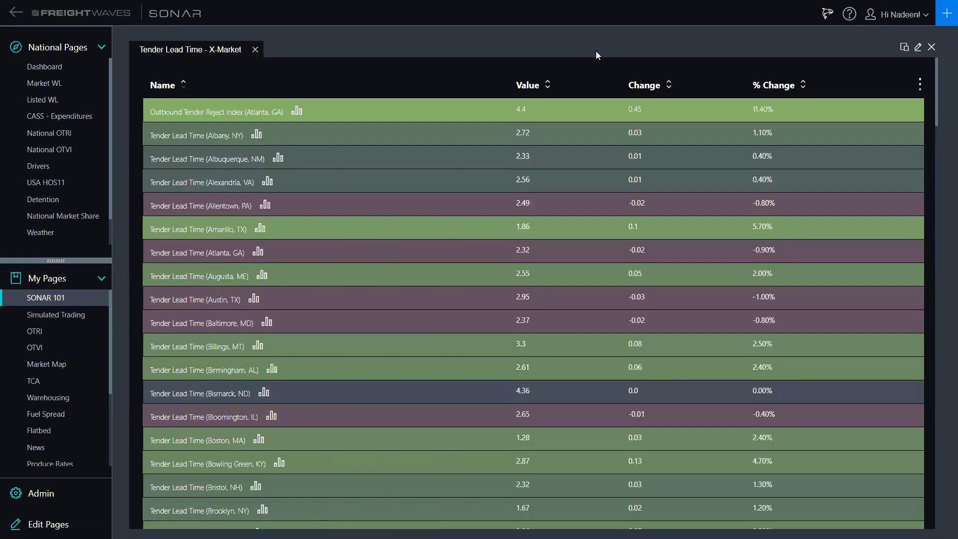
# Swap the heat map for an RSS News Feed showing only Transportation News.
pyautogui.click(919, 48)
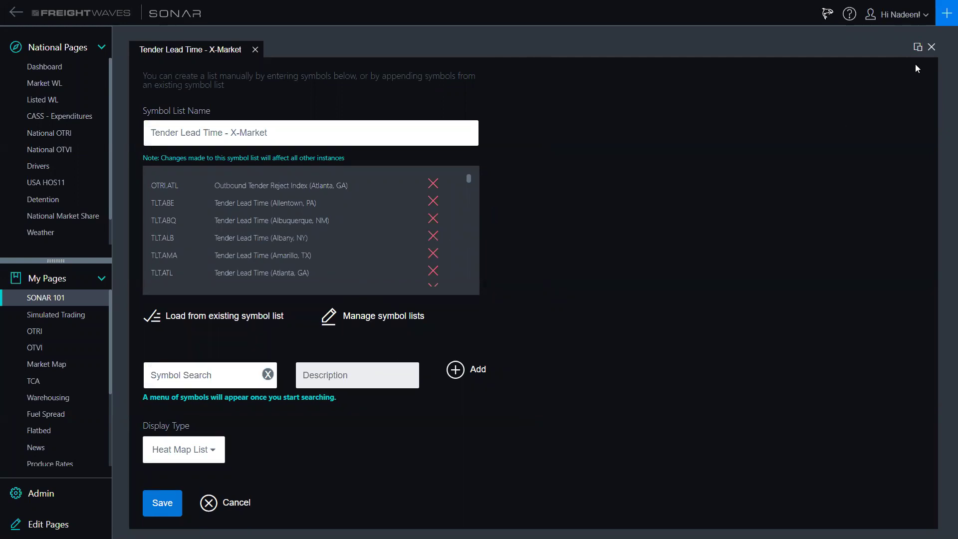
pyautogui.click(931, 48)
pyautogui.click(946, 14)
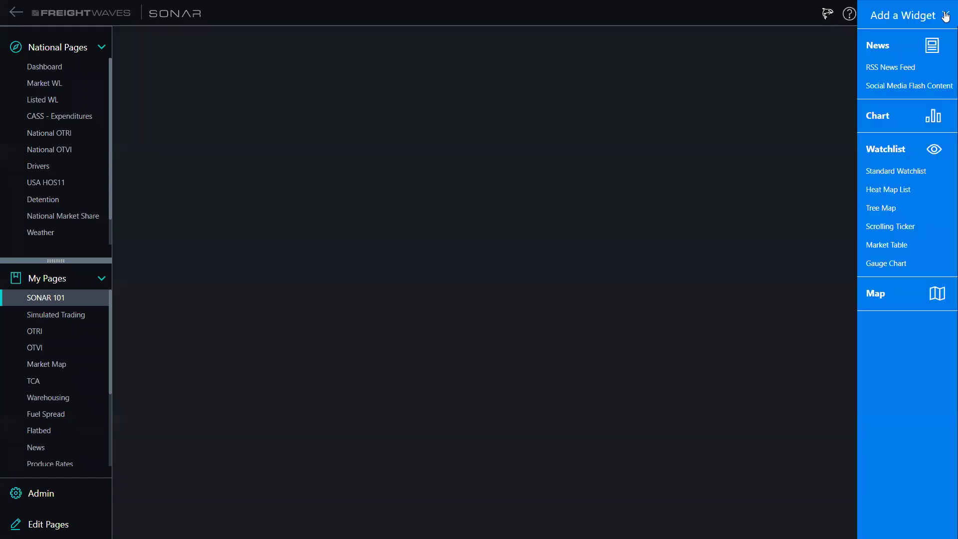
pyautogui.click(883, 70)
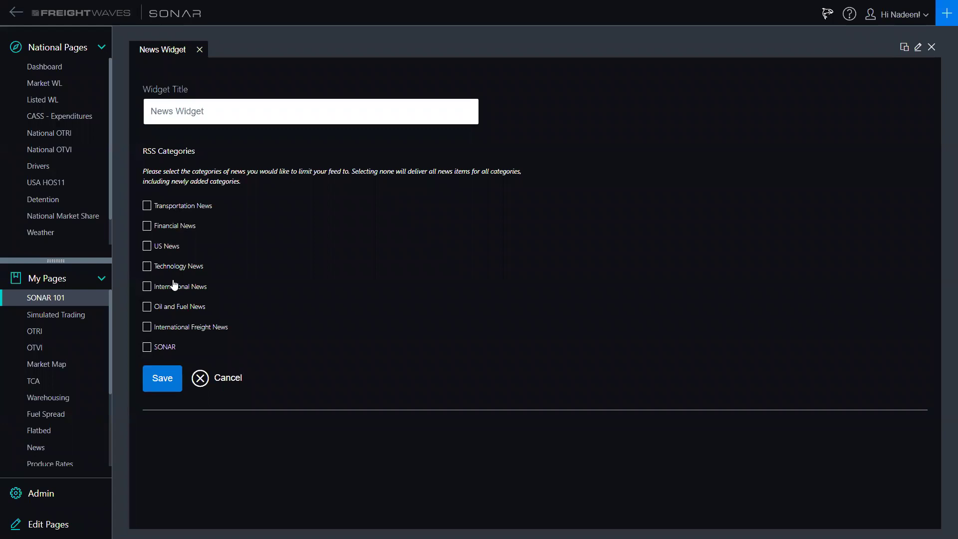
pyautogui.click(181, 208)
pyautogui.click(165, 379)
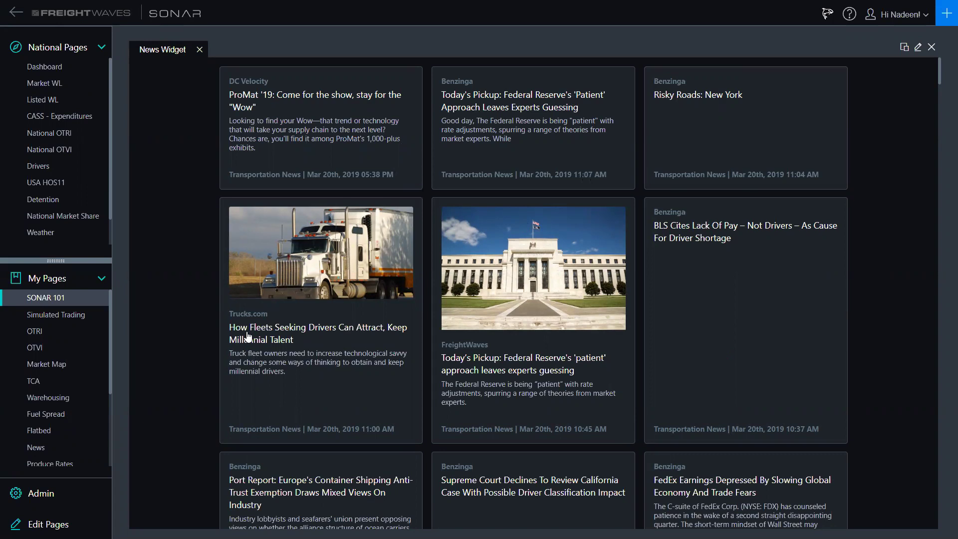
# Browse the news feed, untick Transportation News in its settings, and close the widget.
pyautogui.scroll(-10, 248, 337)
pyautogui.scroll(7, 248, 337)
pyautogui.scroll(4, 248, 337)
pyautogui.scroll(-5, 248, 337)
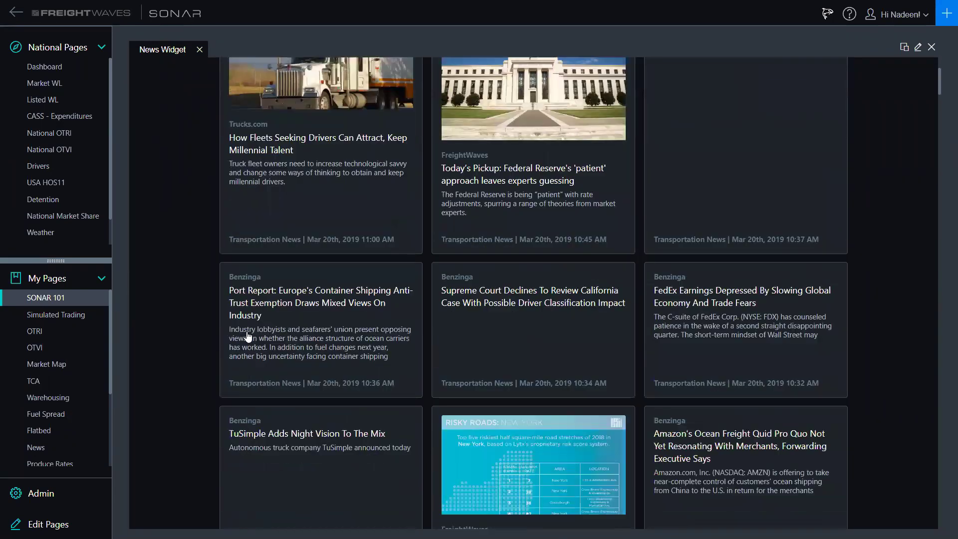
pyautogui.scroll(-6, 248, 337)
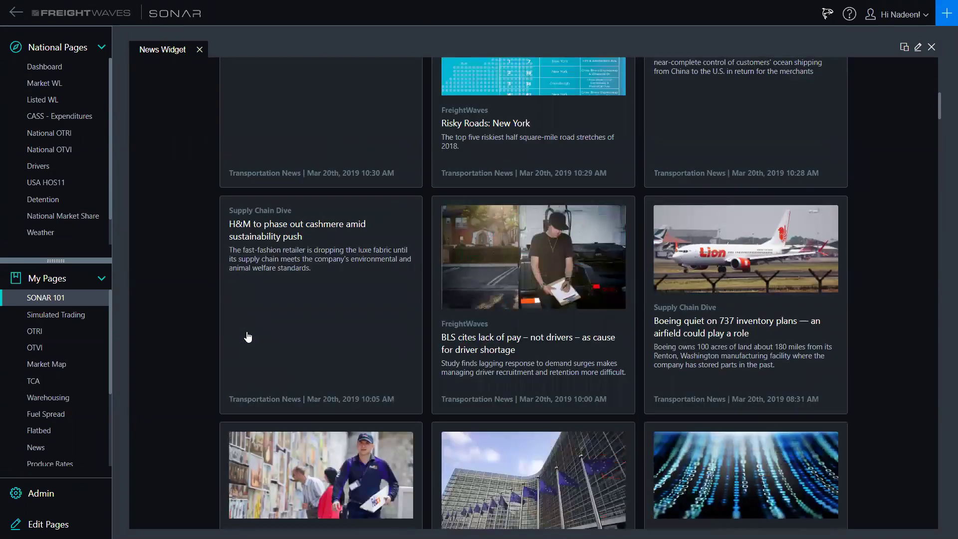
pyautogui.scroll(-2, 248, 337)
pyautogui.scroll(12, 248, 337)
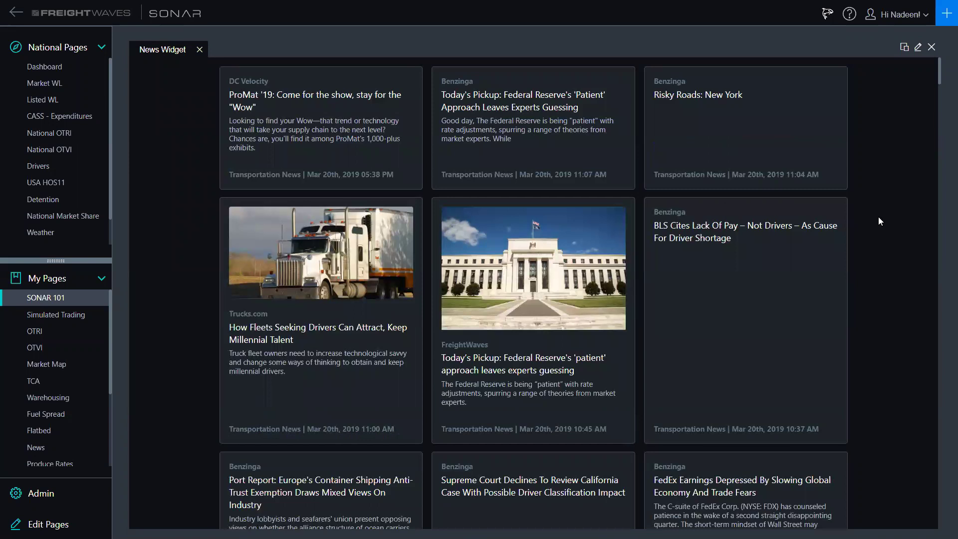
pyautogui.click(919, 48)
pyautogui.click(198, 205)
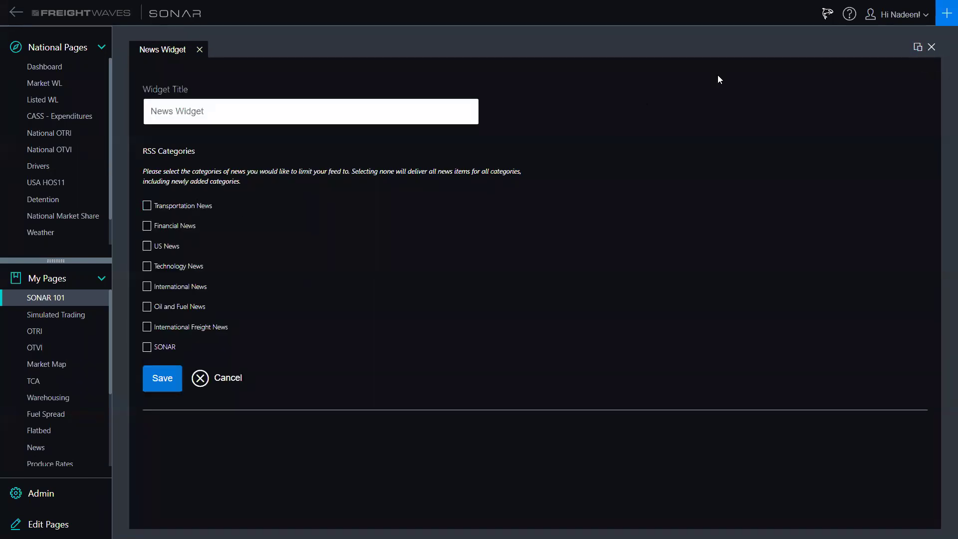
pyautogui.click(932, 48)
pyautogui.click(947, 14)
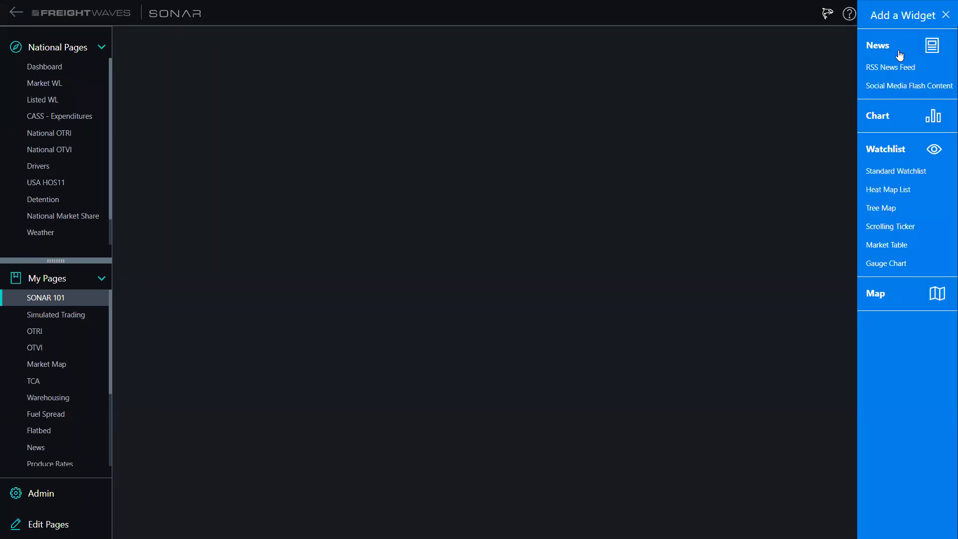
# Add a Social Media Flash Content feed, filter it by hurricane, then remove that keyword.
pyautogui.click(900, 87)
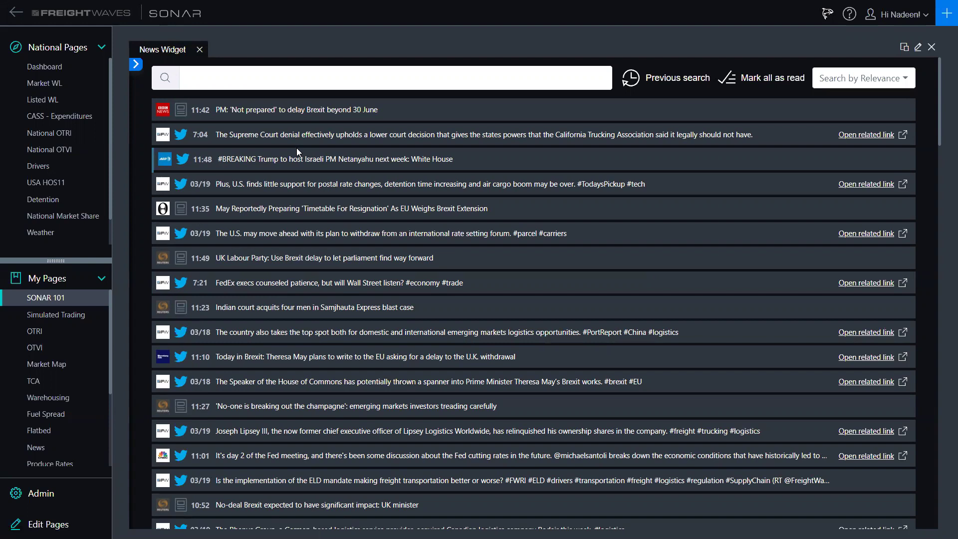
pyautogui.click(299, 89)
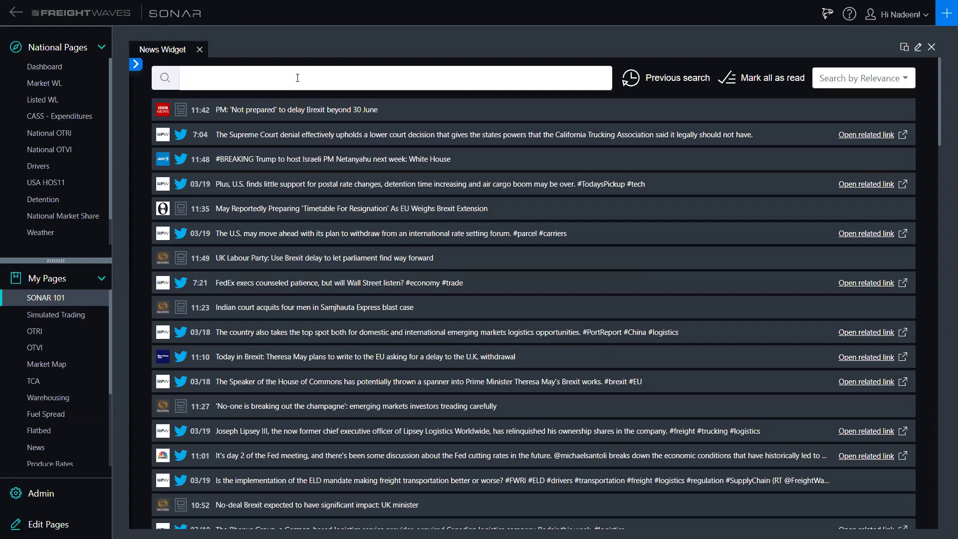
pyautogui.write('hurricane')
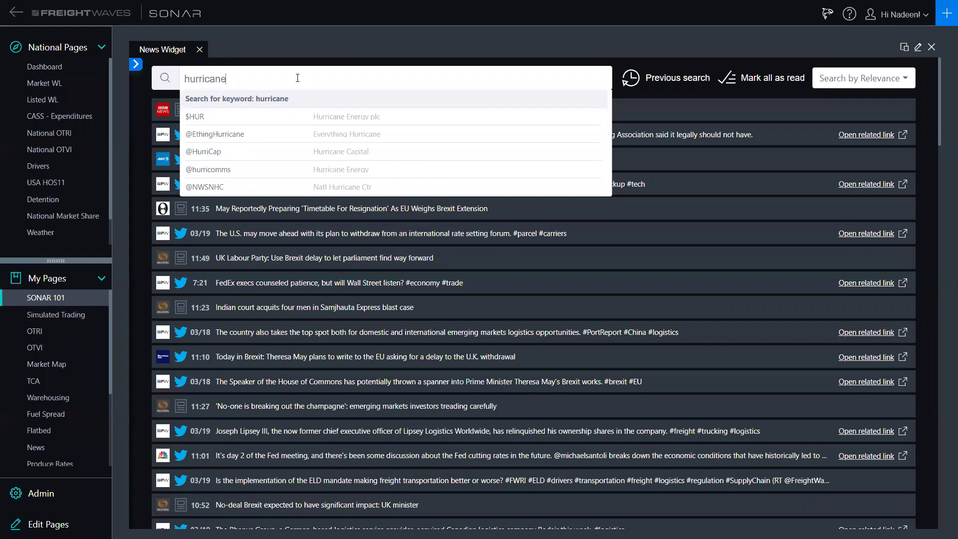
pyautogui.press('Return')
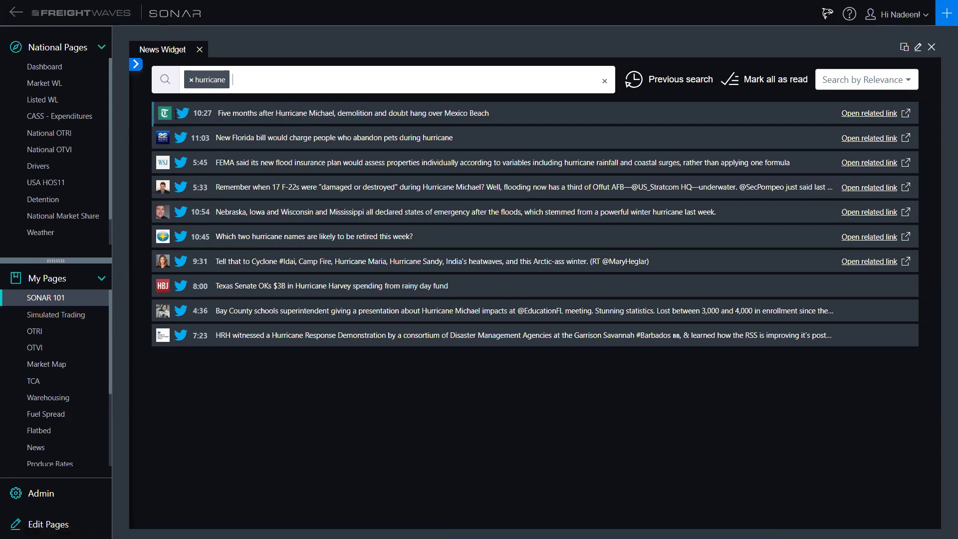
pyautogui.click(287, 79)
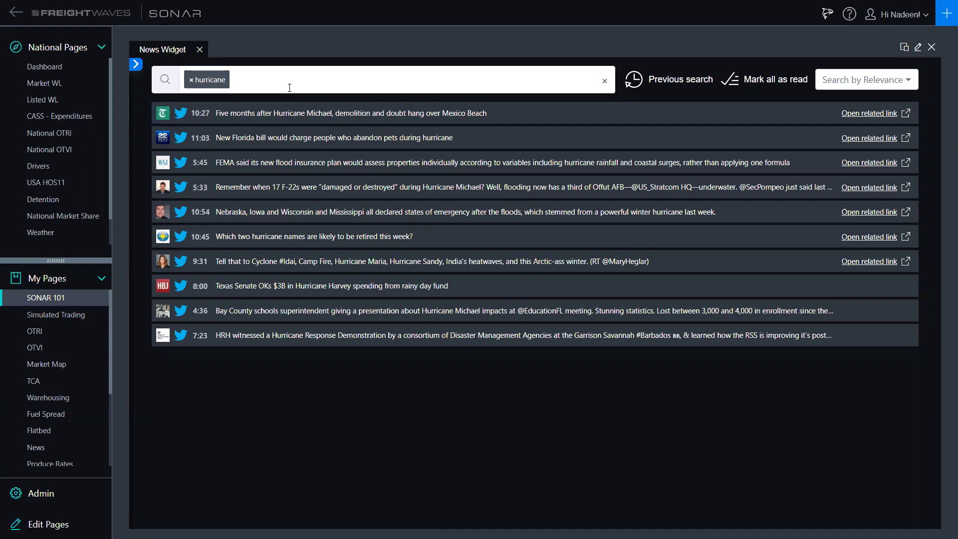
pyautogui.press('BackSpace')
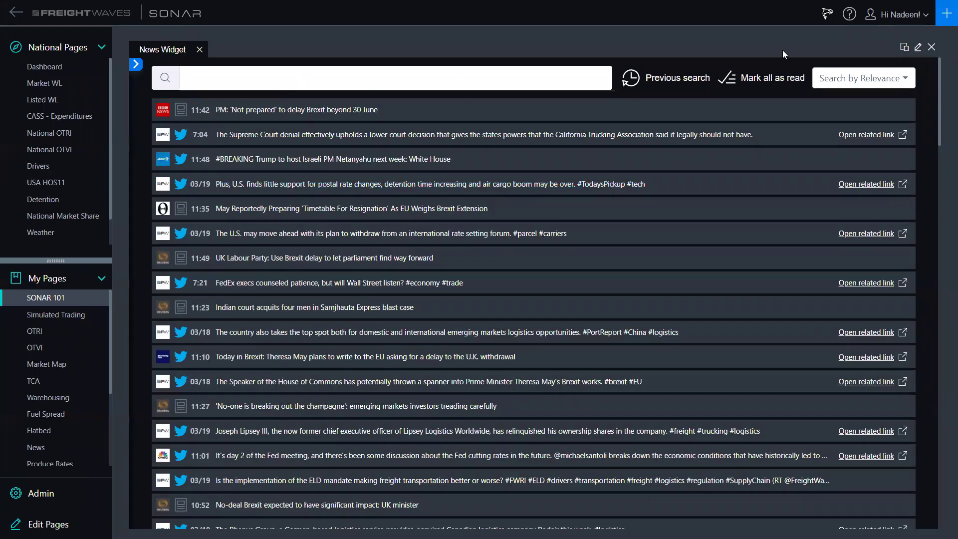